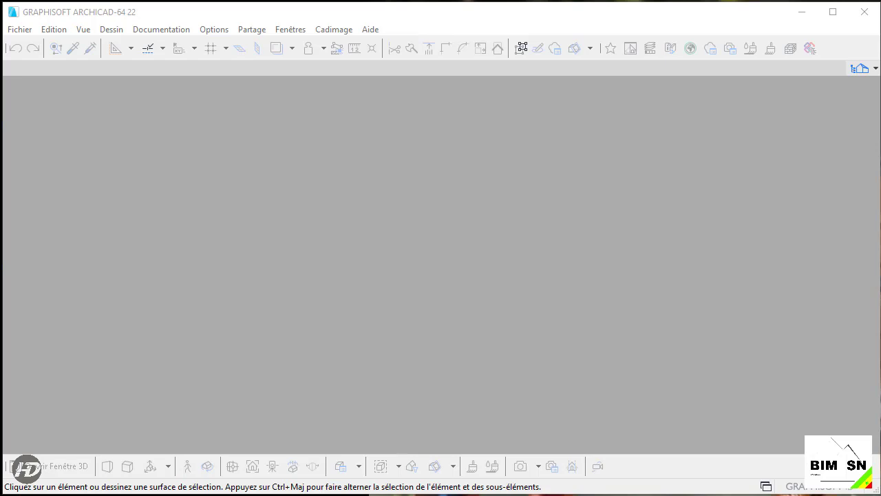
# Open the first recent project, whose file name ends in NDOUKOURA-3-V_toit.pln, and dismiss the missing drawing sources alert
pyautogui.click(22, 30)
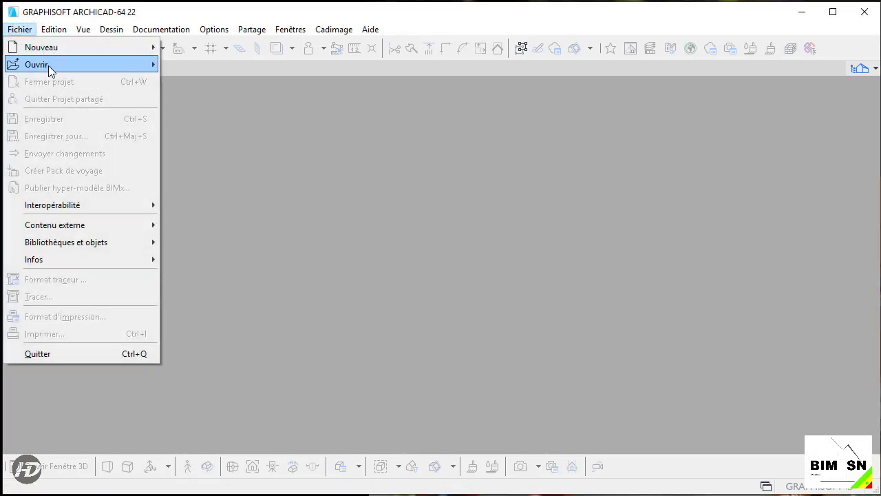
pyautogui.moveTo(48, 65)
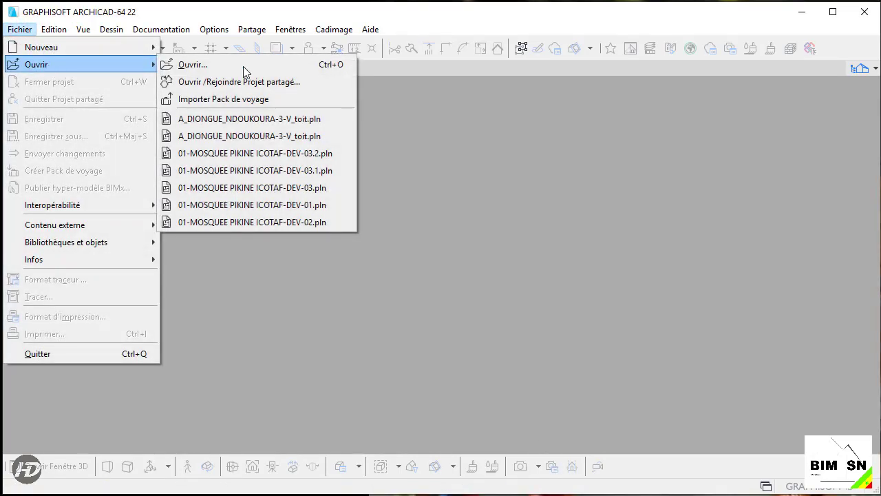
pyautogui.click(313, 119)
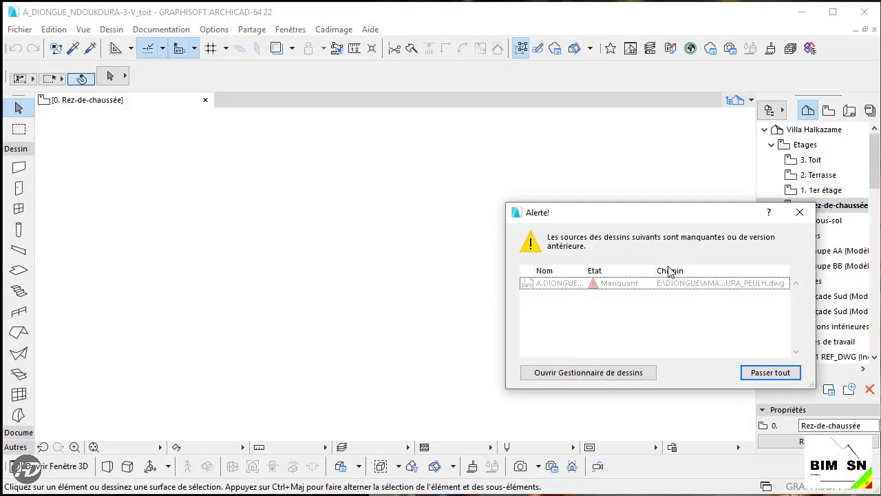
pyautogui.click(800, 212)
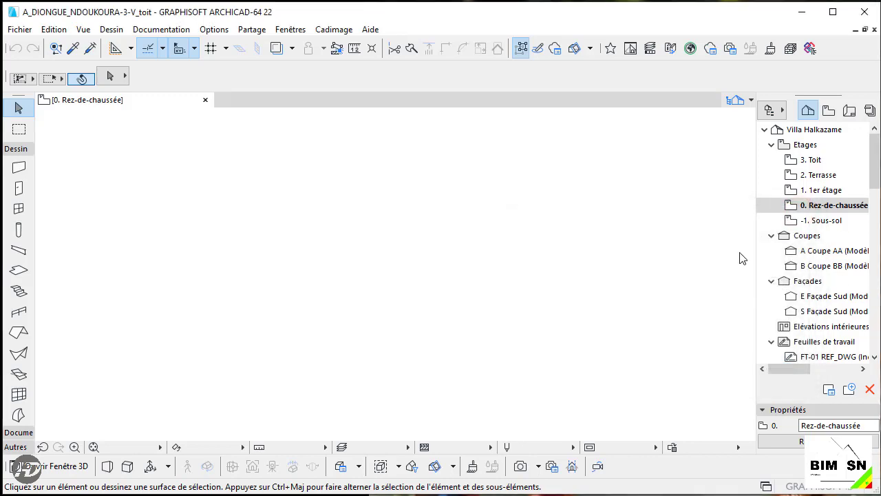
# Examine the overall layout of the ground-floor plan, including the rooms, furniture, stairs and grid axes
pyautogui.scroll(-8, 433, 238)
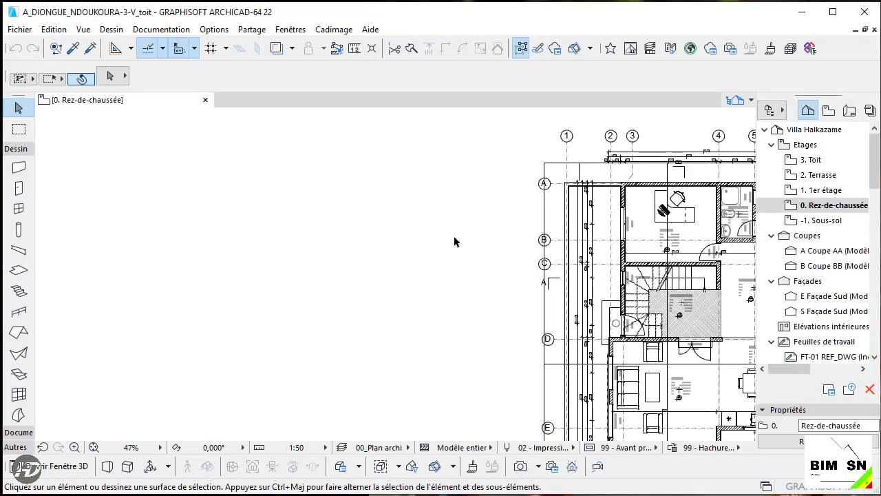
pyautogui.scroll(4, 516, 256)
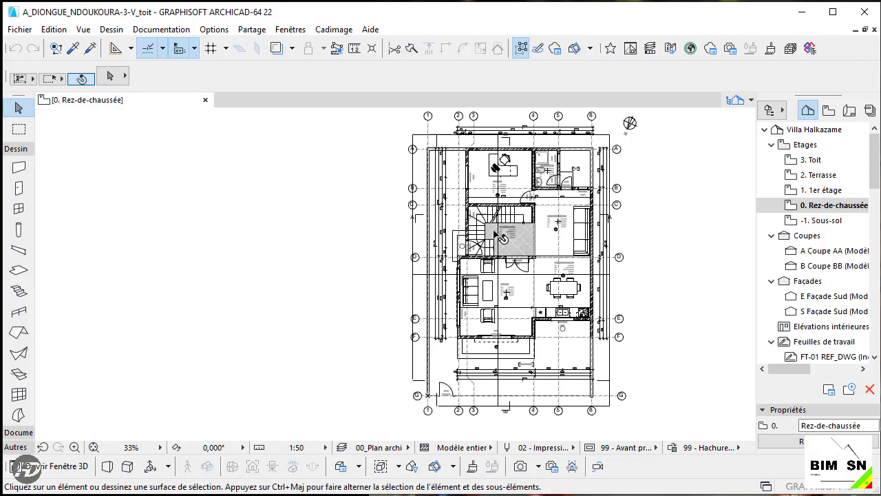
pyautogui.moveTo(517, 265); pyautogui.dragTo(482, 254, button='middle')
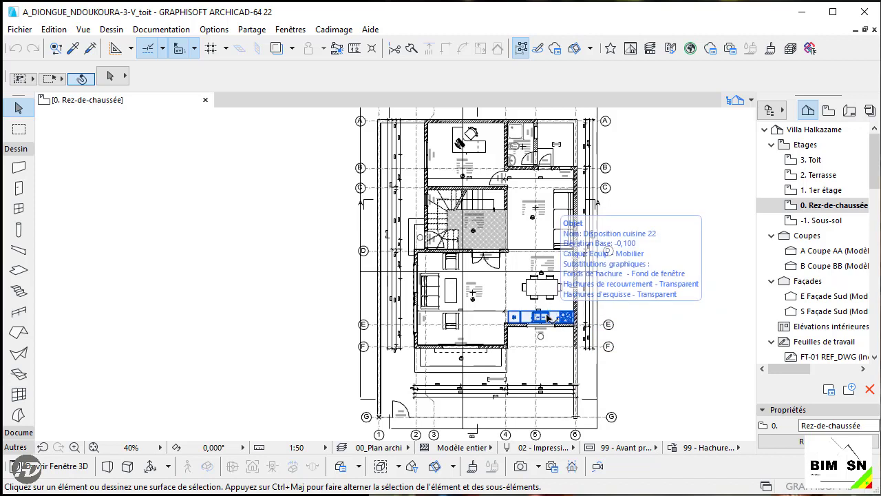
pyautogui.scroll(4, 498, 282)
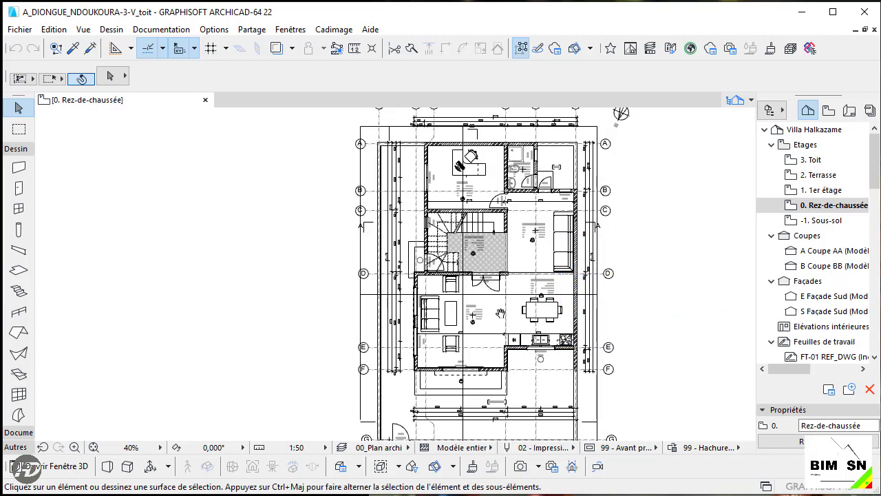
pyautogui.scroll(4, 500, 283)
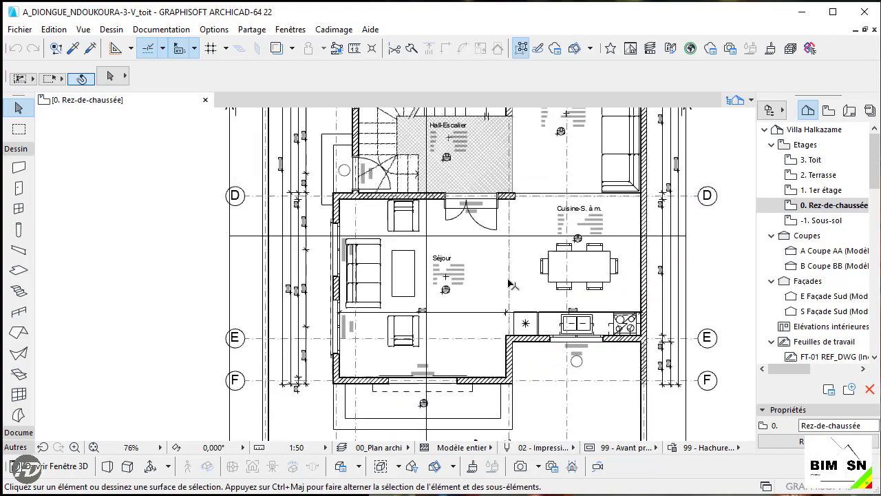
pyautogui.scroll(-4, 508, 281)
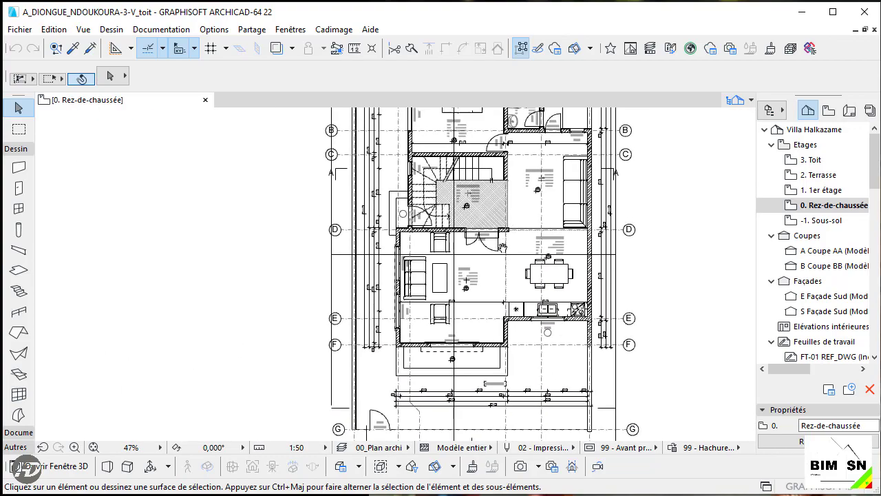
pyautogui.scroll(3, 493, 254)
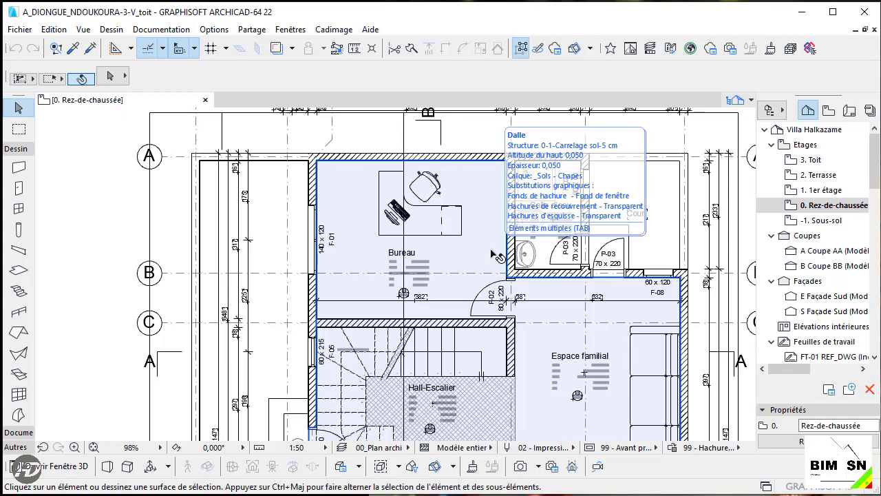
pyautogui.scroll(-5, 460, 244)
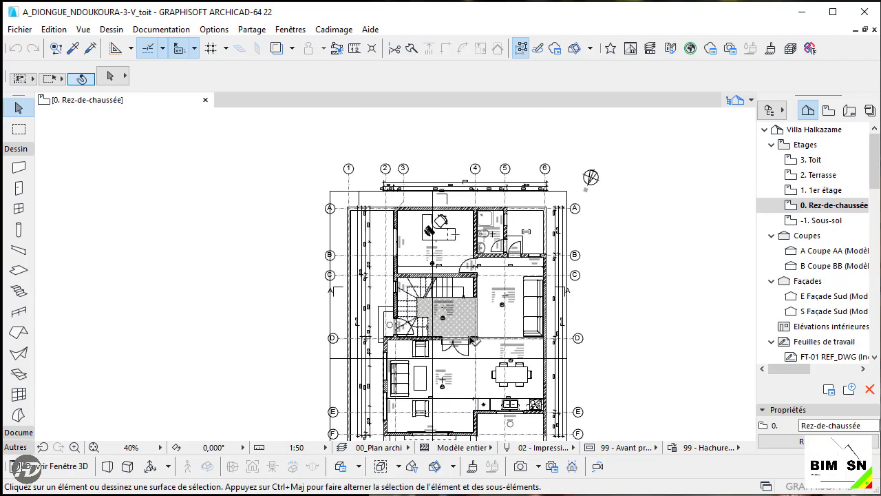
pyautogui.moveTo(475, 341); pyautogui.dragTo(470, 283, button='middle')
pyautogui.scroll(3, 485, 303)
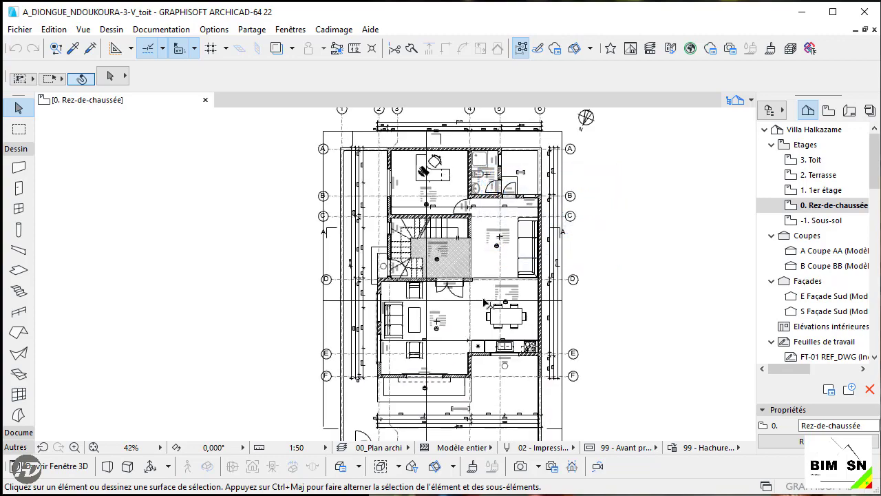
pyautogui.moveTo(443, 328); pyautogui.dragTo(460, 282, button='middle')
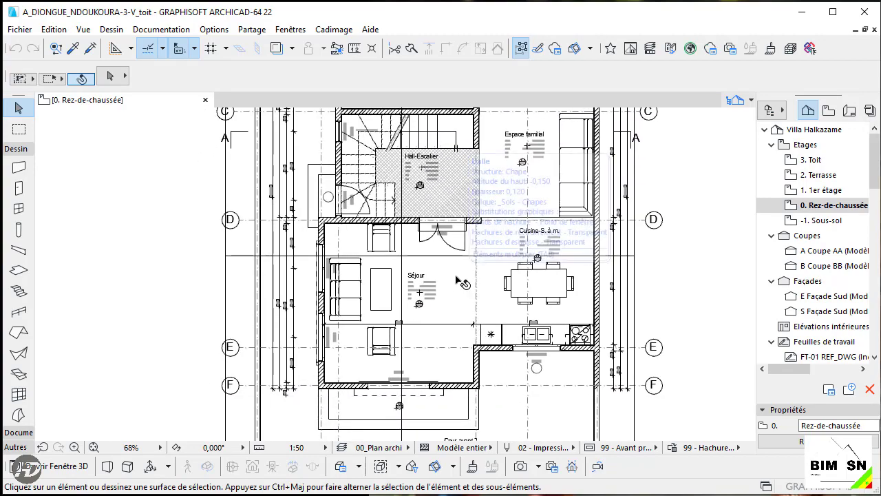
pyautogui.scroll(-3, 471, 240)
pyautogui.moveTo(471, 239); pyautogui.dragTo(472, 264, button='middle')
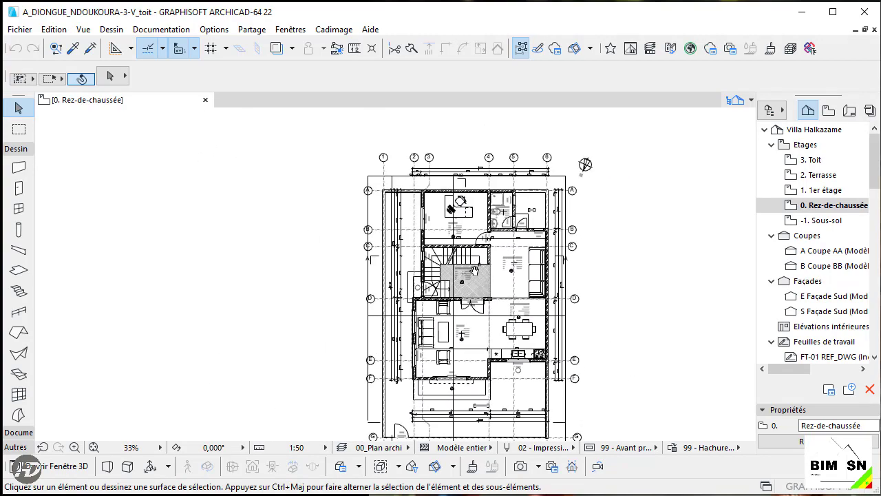
# Examine the Bureau and Salle d'eau on the ground-floor plan, including the office desk object
pyautogui.scroll(5, 482, 227)
pyautogui.scroll(2, 478, 205)
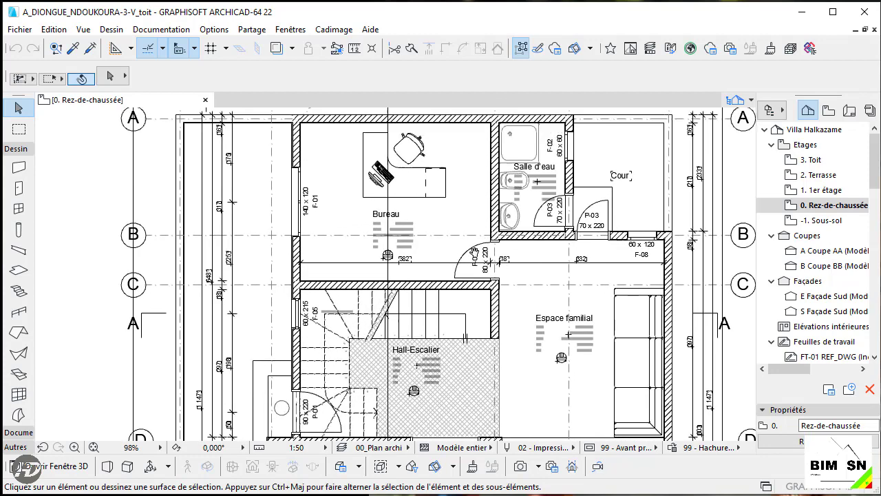
pyautogui.moveTo(448, 200); pyautogui.dragTo(418, 236, button='middle')
pyautogui.scroll(1, 412, 243)
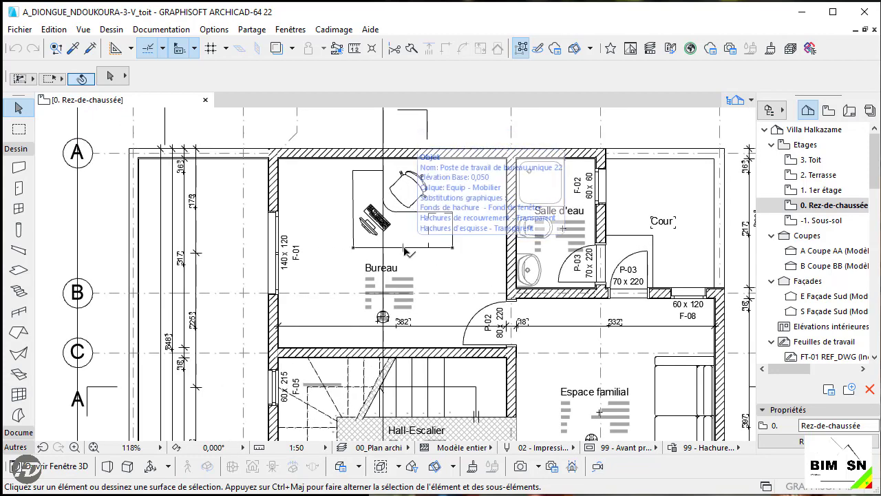
pyautogui.click(406, 248)
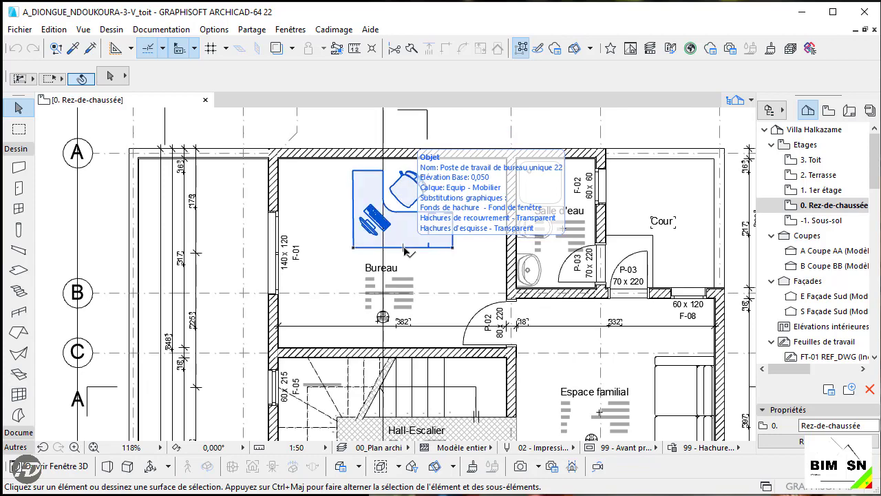
pyautogui.scroll(-6, 404, 250)
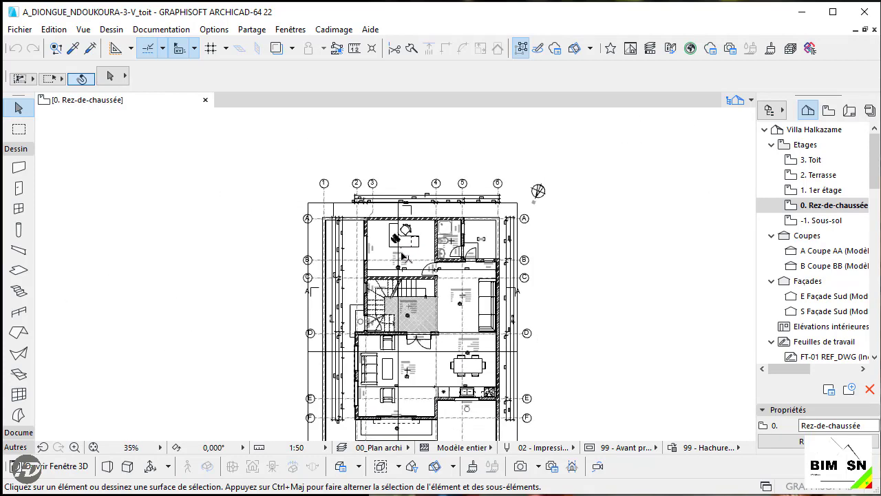
# Examine the furniture, openings, dimensions and room stamp of the Séjour on the ground-floor plan
pyautogui.moveTo(404, 246); pyautogui.dragTo(404, 195, button='middle')
pyautogui.scroll(6, 335, 387)
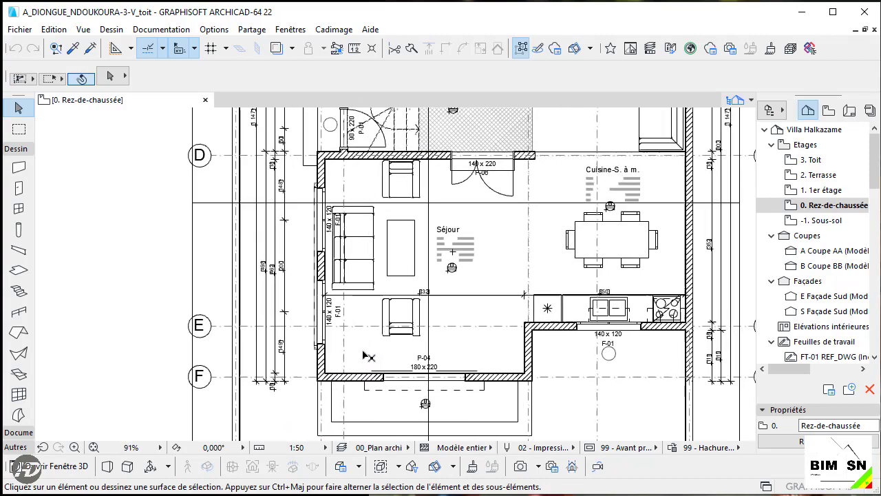
pyautogui.scroll(5, 330, 386)
pyautogui.scroll(-4, 327, 356)
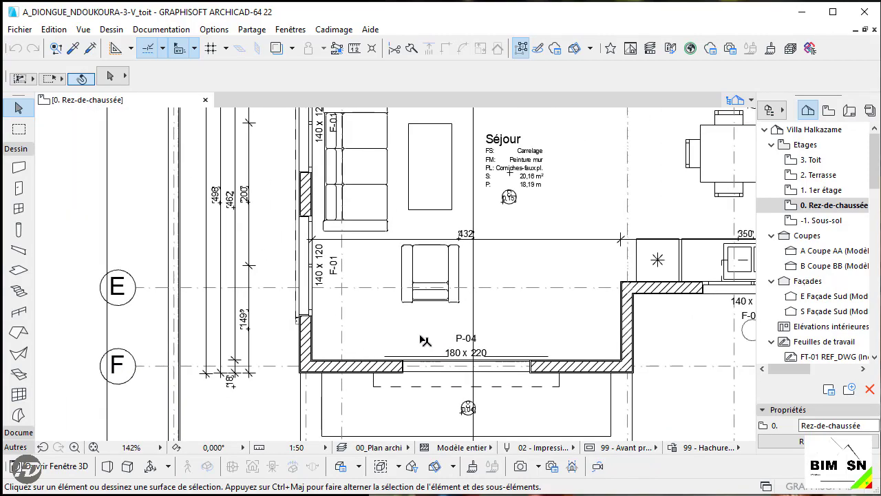
pyautogui.moveTo(631, 352); pyautogui.dragTo(559, 373, button='middle')
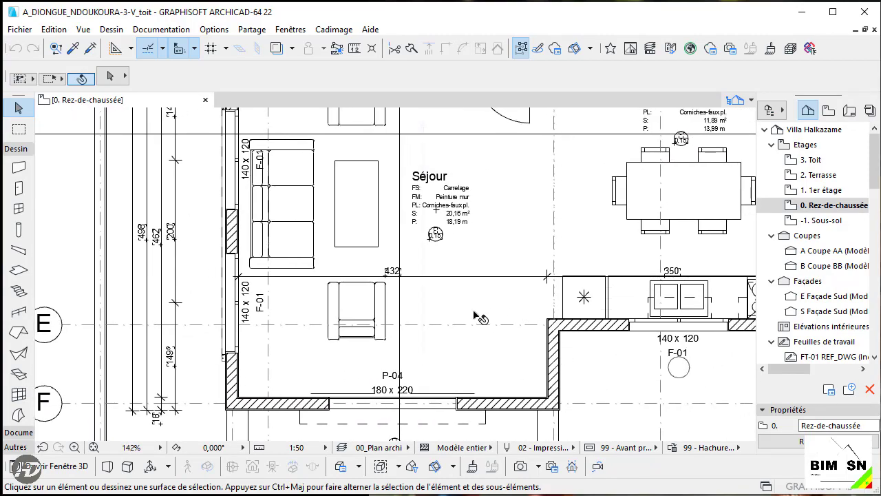
pyautogui.moveTo(426, 326); pyautogui.dragTo(436, 358, button='middle')
pyautogui.scroll(5, 482, 296)
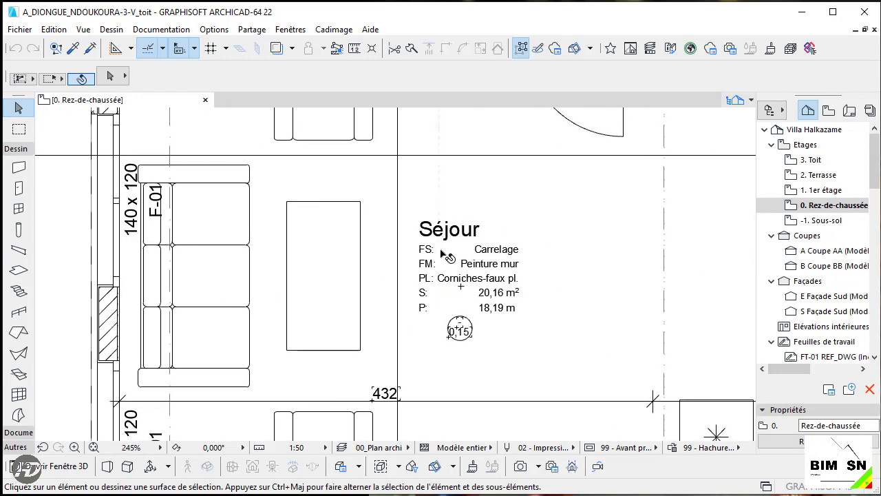
pyautogui.scroll(-5, 490, 298)
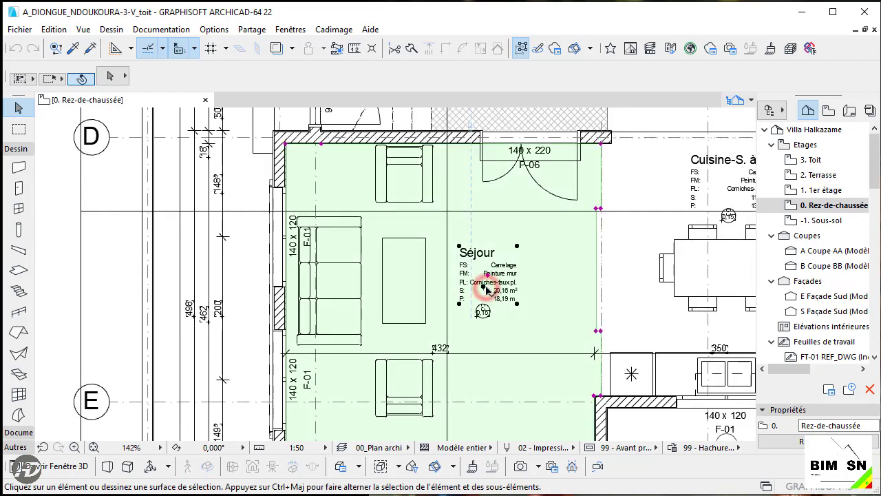
# Select the Séjour zone to inspect its stamp and extent, and deselect it
pyautogui.click(498, 292)
pyautogui.scroll(8, 493, 289)
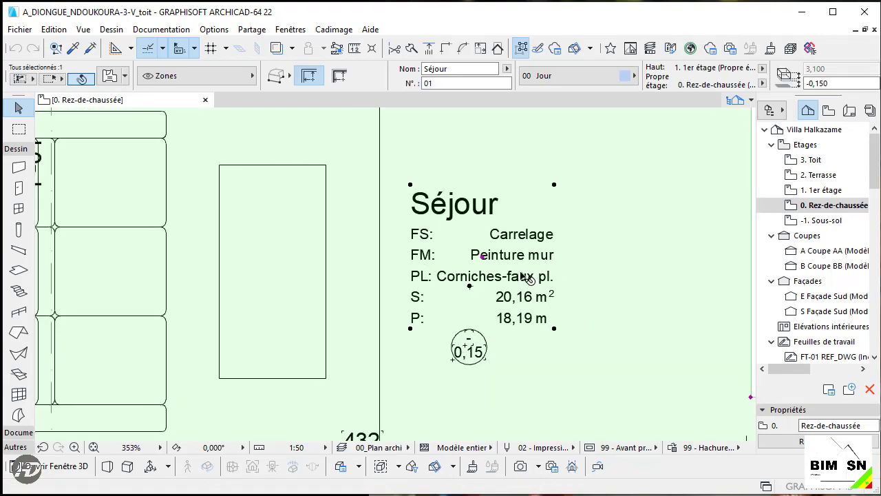
pyautogui.scroll(-8, 531, 276)
pyautogui.scroll(-6, 480, 301)
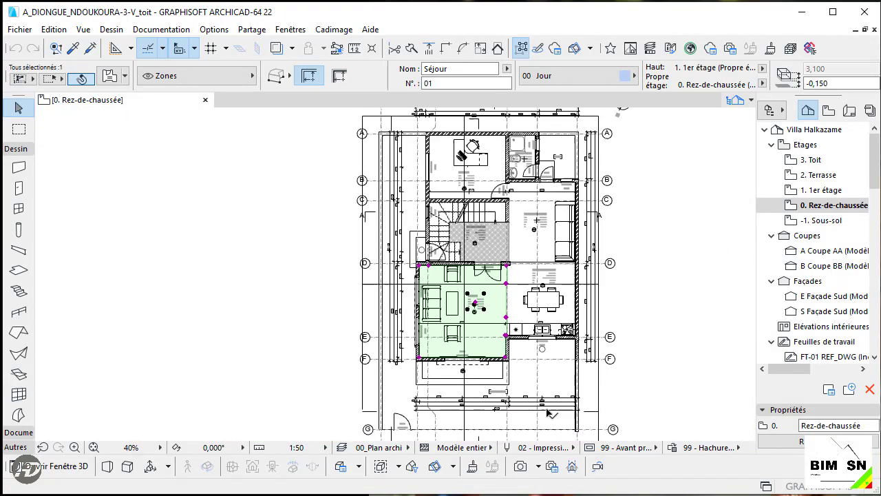
pyautogui.scroll(4, 705, 369)
pyautogui.click(704, 365)
pyautogui.scroll(-5, 704, 365)
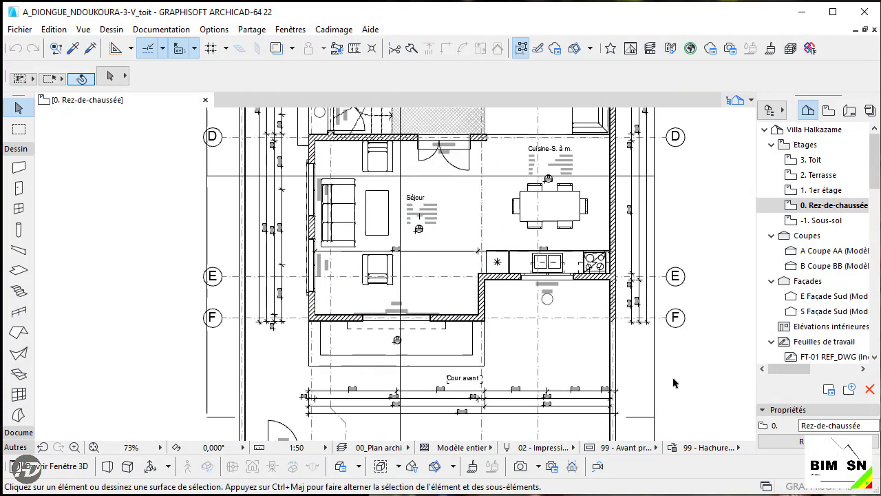
pyautogui.moveTo(455, 274); pyautogui.dragTo(356, 256, button='middle')
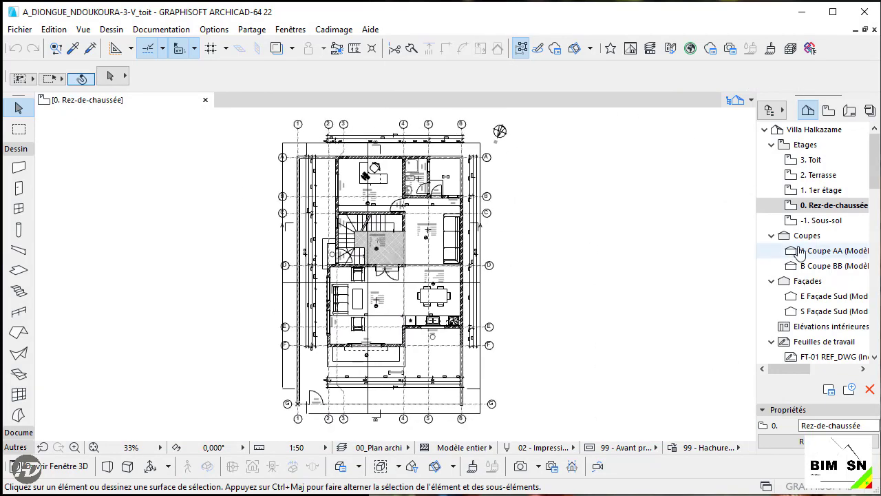
# Inspect the house from a higher angle in the 3D window and return to the ground-floor plan
pyautogui.press('F3')
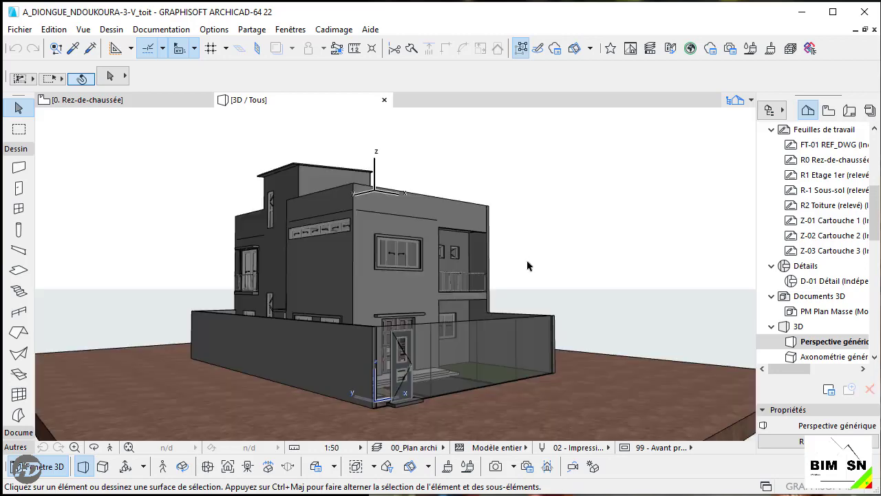
pyautogui.keyDown('shift'); pyautogui.moveTo(564, 221); pyautogui.dragTo(442, 279, button='middle'); pyautogui.keyUp('shift')
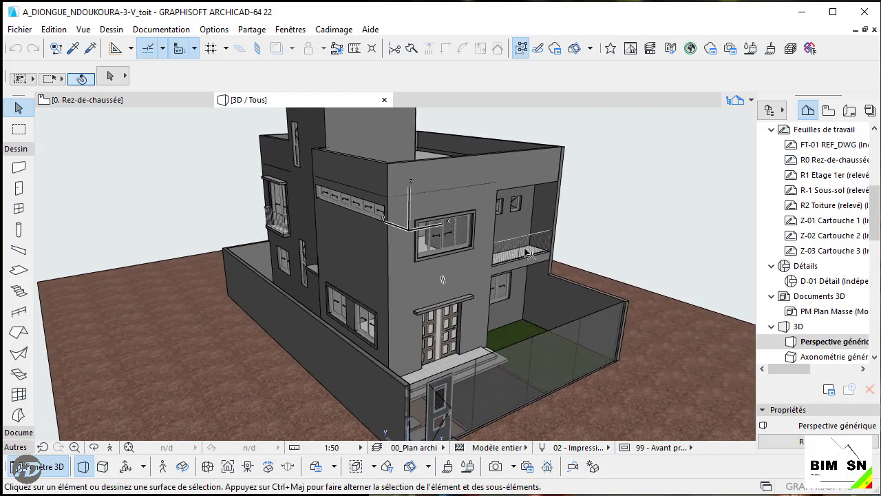
pyautogui.press('F2')
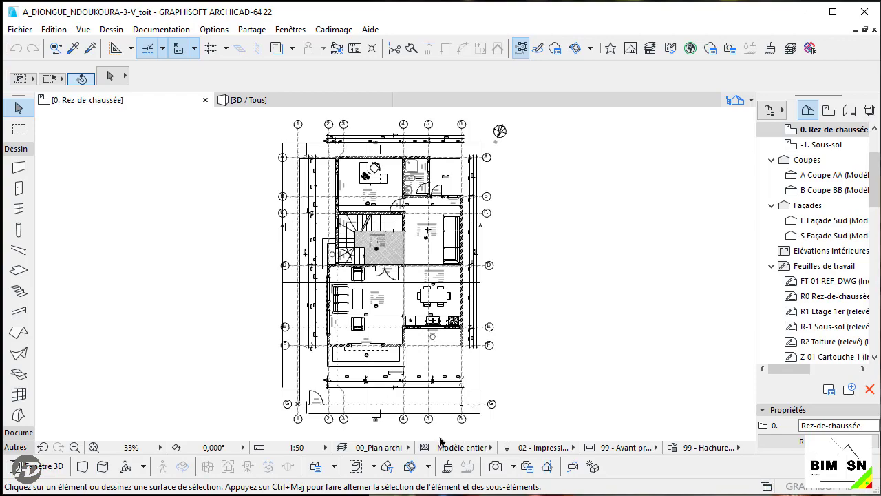
# Apply the 00_Plan structures layer combination to the ground-floor plan and check the whole plan
pyautogui.scroll(6, 363, 158)
pyautogui.scroll(-3, 456, 287)
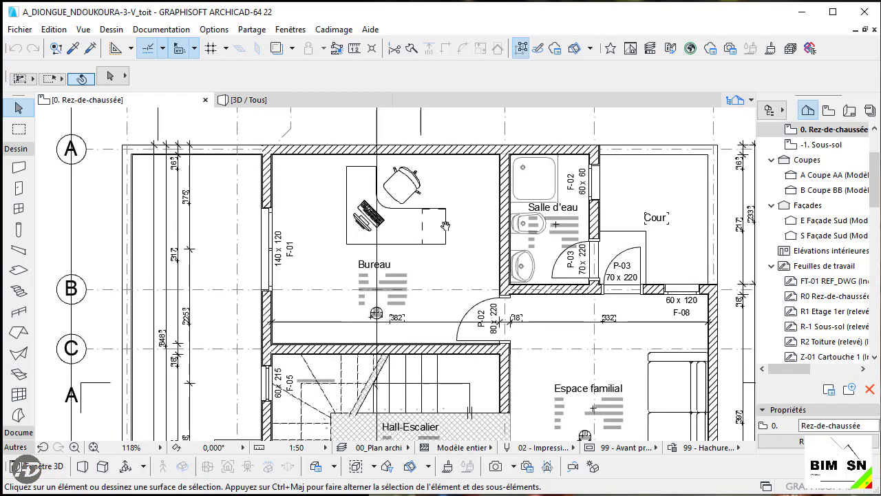
pyautogui.click(399, 449)
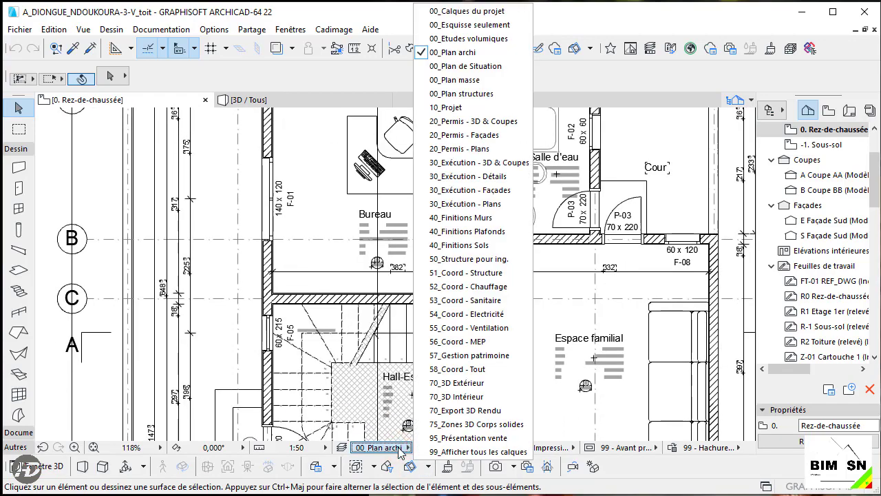
pyautogui.click(494, 94)
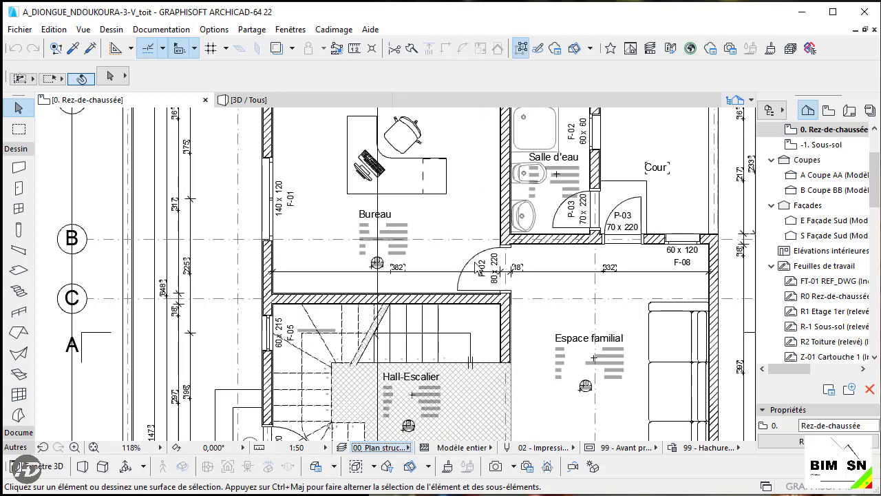
pyautogui.scroll(-6, 493, 278)
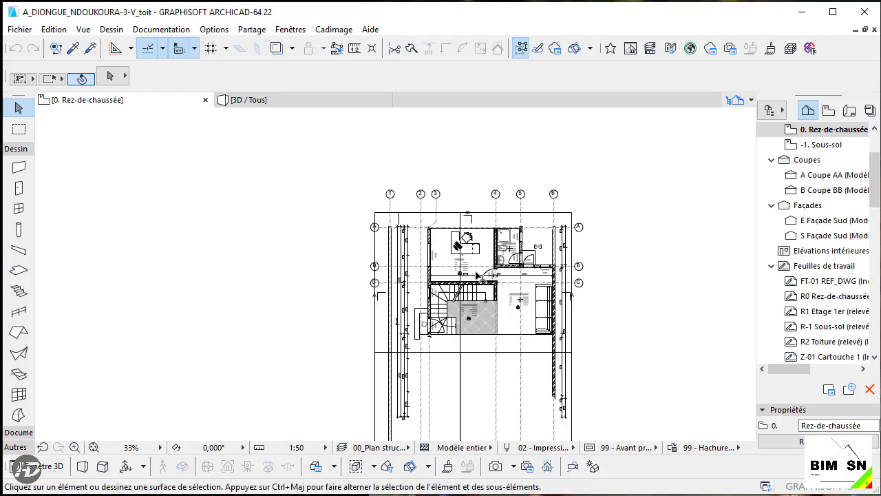
# Apply the 00_Calques du projet layer combination to the ground-floor plan
pyautogui.scroll(5, 494, 275)
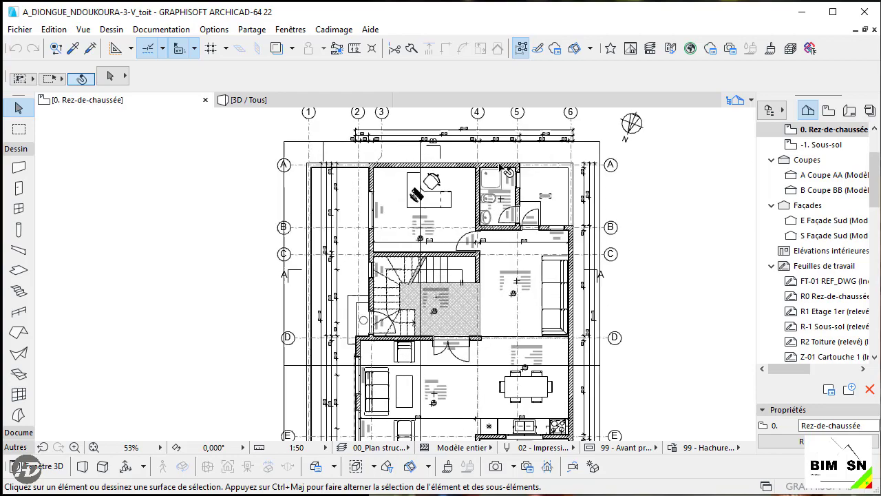
pyautogui.scroll(-3, 494, 275)
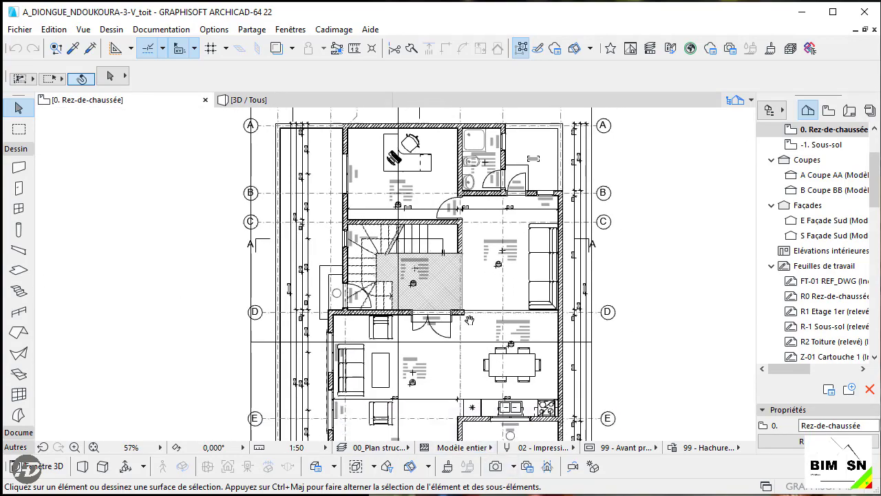
pyautogui.scroll(-3, 482, 381)
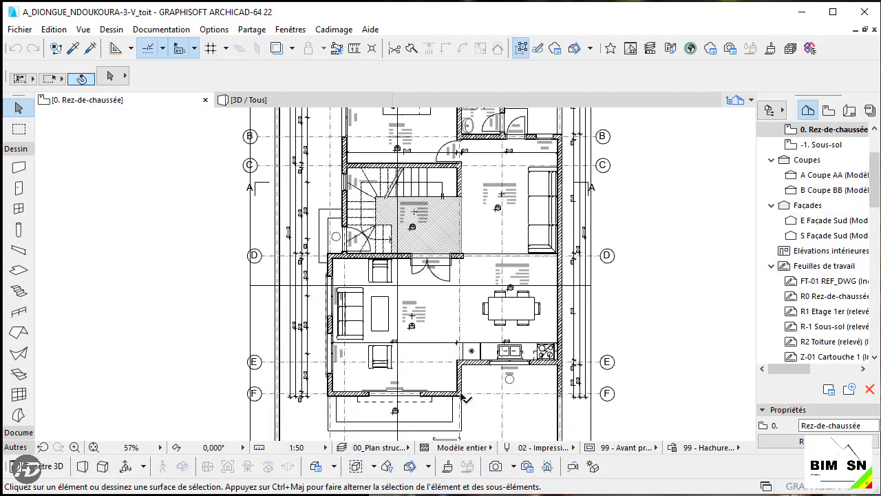
pyautogui.click(400, 449)
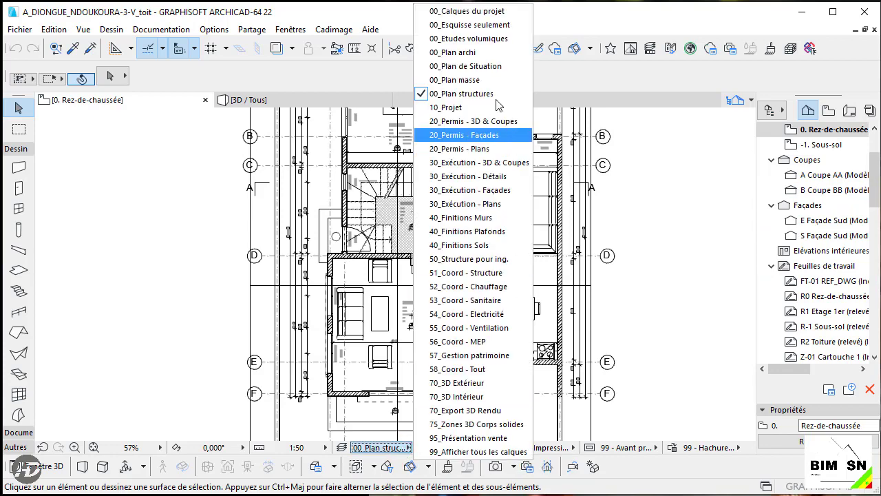
pyautogui.click(468, 11)
# Examine the hatched column and walls at the corner of the Séjour near the P-04 opening
pyautogui.scroll(5, 451, 310)
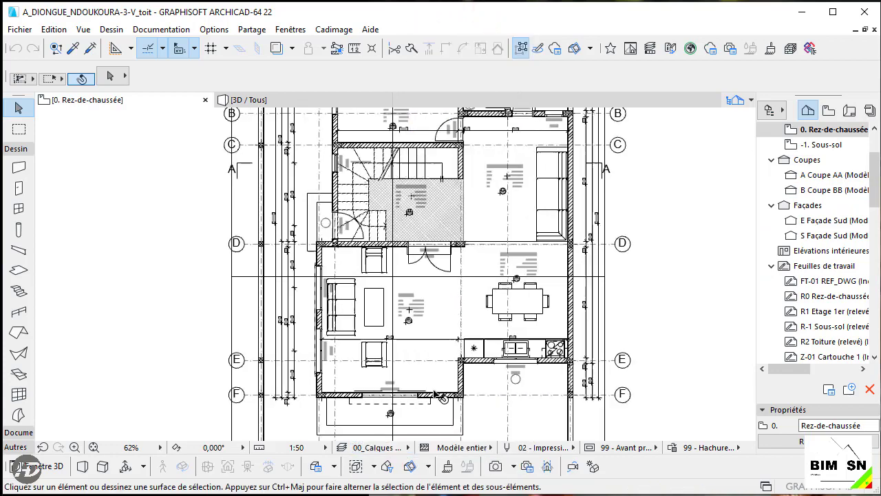
pyautogui.scroll(-1, 275, 389)
pyautogui.scroll(3, 192, 403)
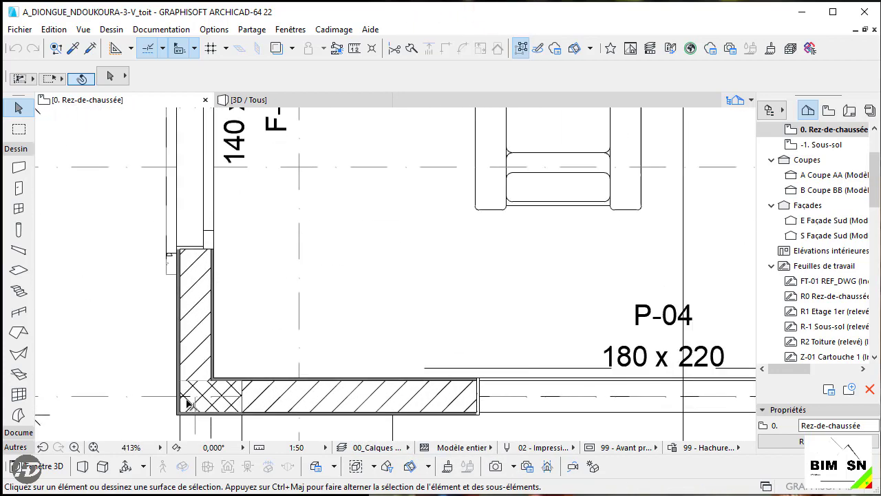
pyautogui.scroll(-4, 276, 391)
pyautogui.scroll(-3, 403, 217)
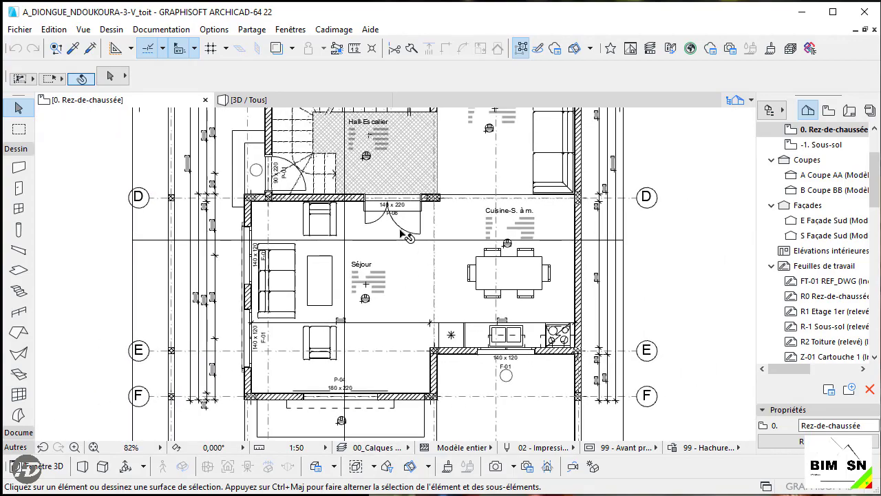
# Select the line extending from the wall beside door P-06 to inspect it, deselect it, and check the whole plan
pyautogui.scroll(6, 458, 278)
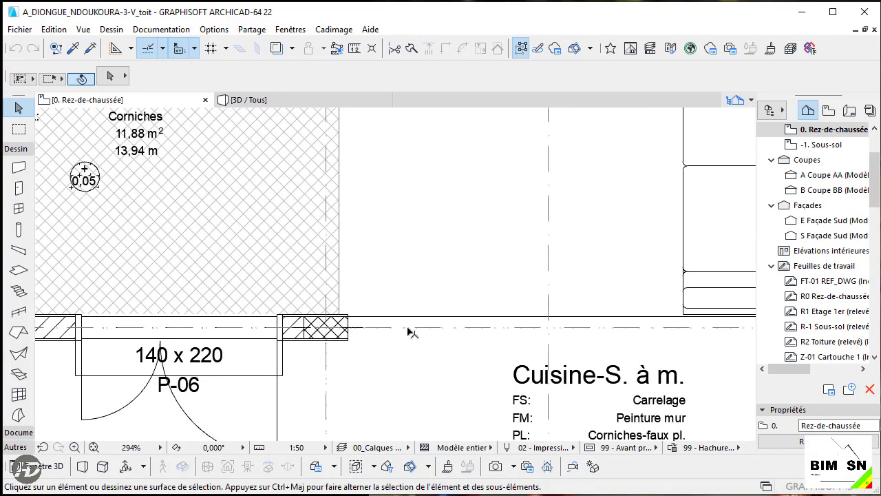
pyautogui.click(464, 328)
pyautogui.scroll(-5, 458, 340)
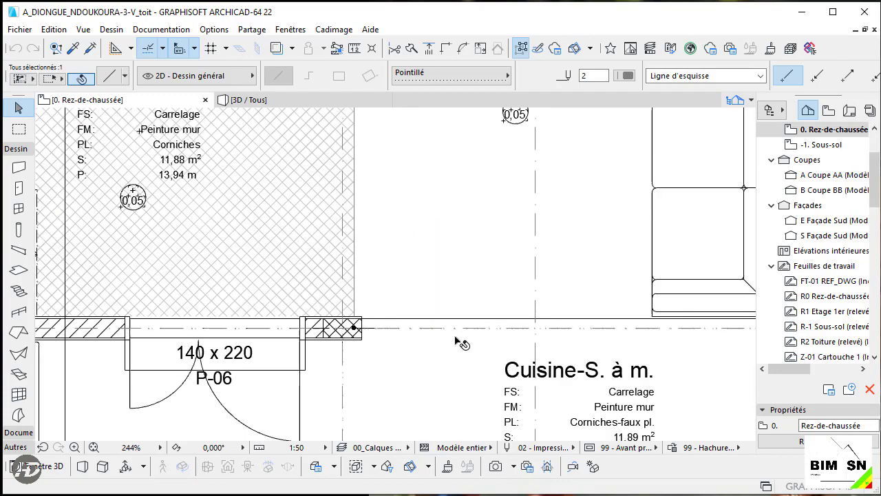
pyautogui.scroll(-3, 521, 252)
pyautogui.press('Escape')
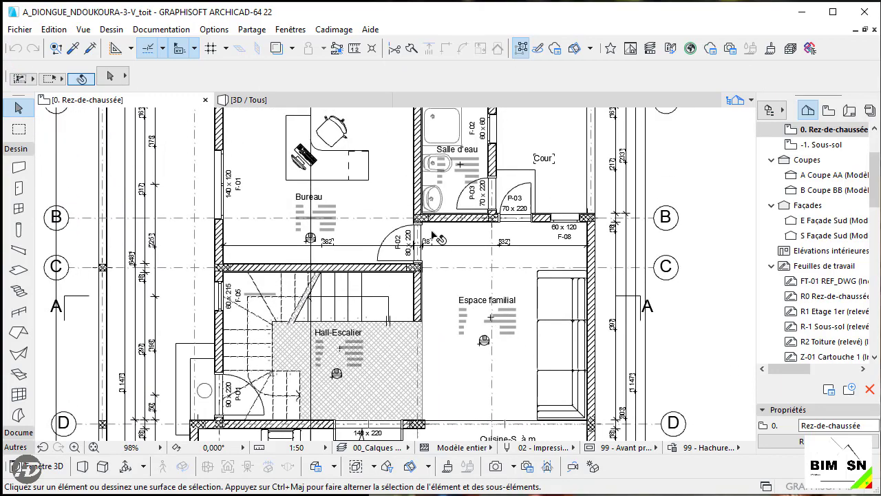
pyautogui.scroll(-1, 505, 211)
pyautogui.scroll(-2, 504, 211)
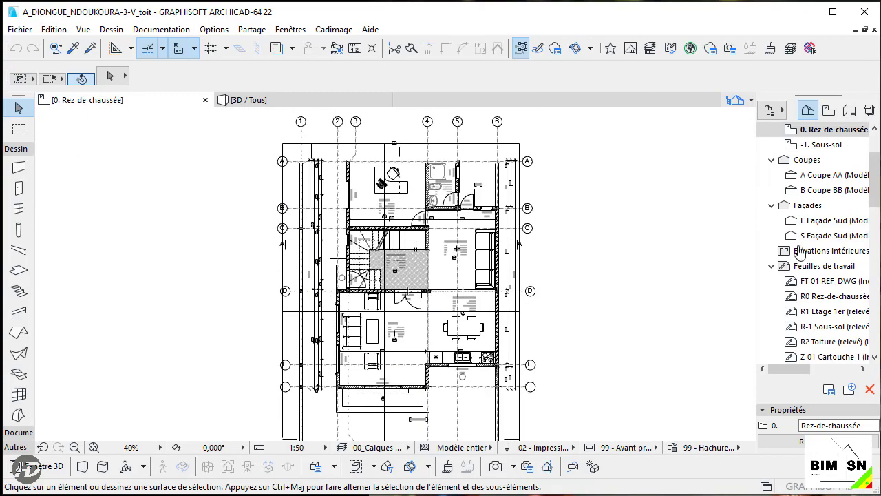
# Show the house in the 3D window with the structure display set to Sans finition
pyautogui.click(338, 103)
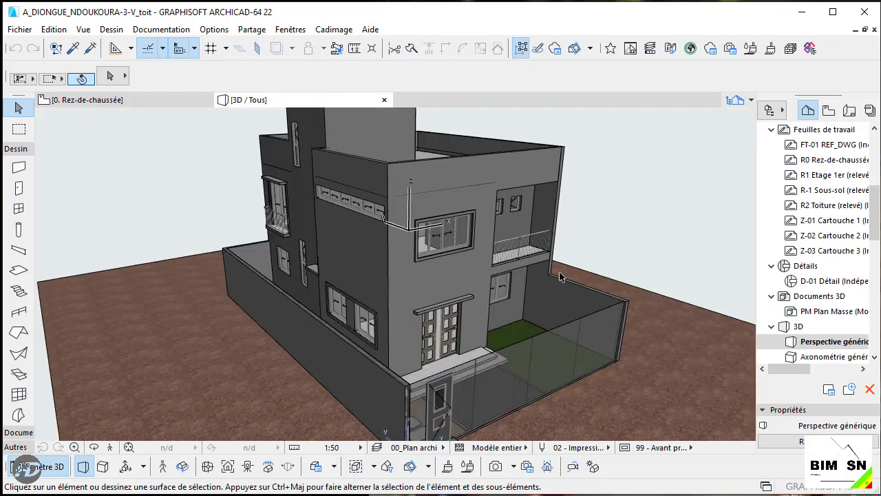
pyautogui.click(495, 448)
pyautogui.click(573, 460)
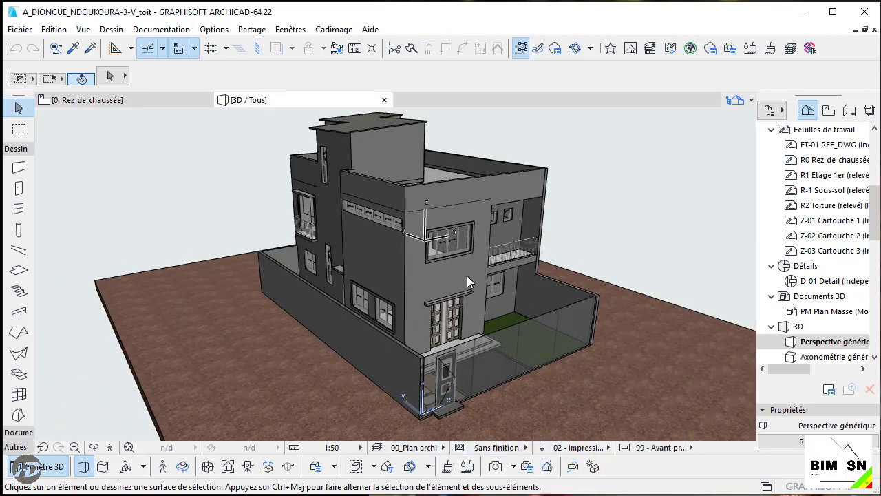
pyautogui.moveTo(372, 250); pyautogui.dragTo(338, 263)
# Apply the 00_Calques du projet layer combination to the 3D view and inspect the columns and beams on the façades
pyautogui.click(435, 449)
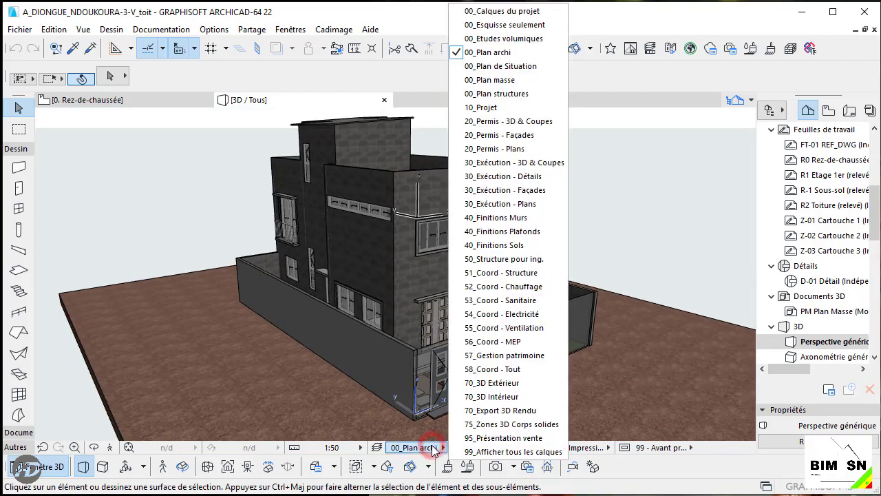
pyautogui.click(502, 11)
pyautogui.scroll(10, 487, 244)
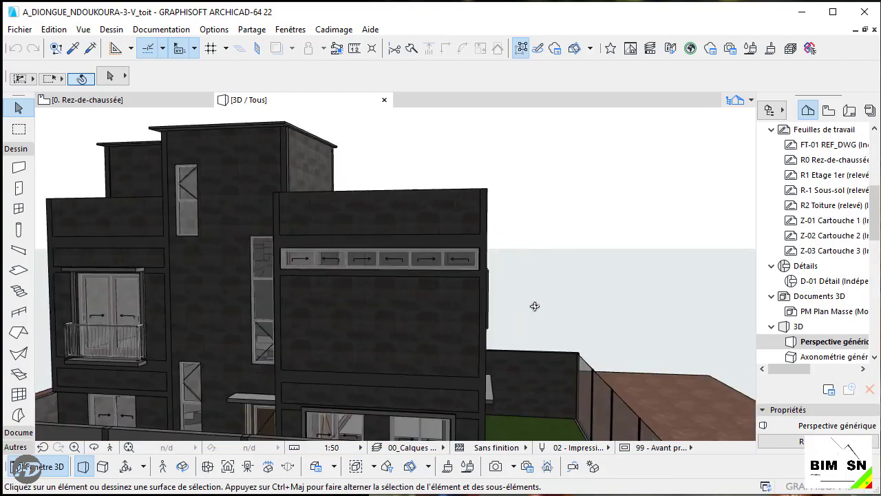
pyautogui.moveTo(535, 306); pyautogui.dragTo(359, 254)
pyautogui.scroll(-10, 482, 305)
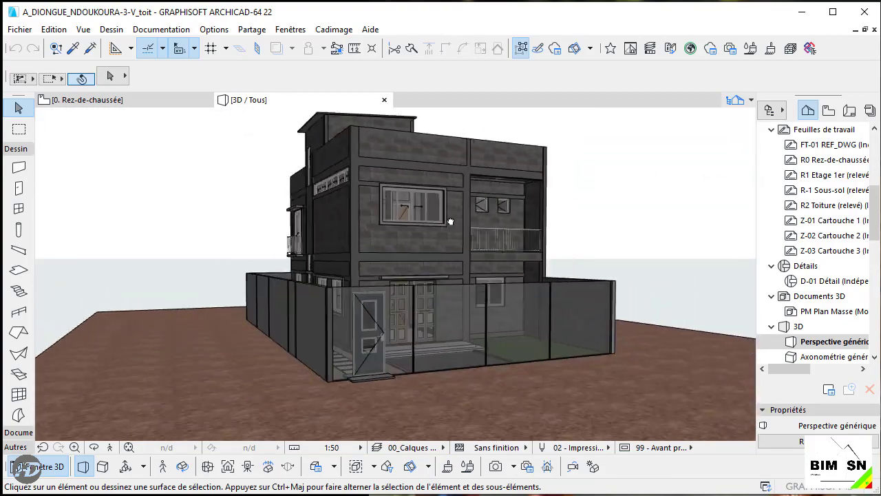
pyautogui.moveTo(469, 303); pyautogui.dragTo(491, 377)
pyautogui.scroll(3, 491, 377)
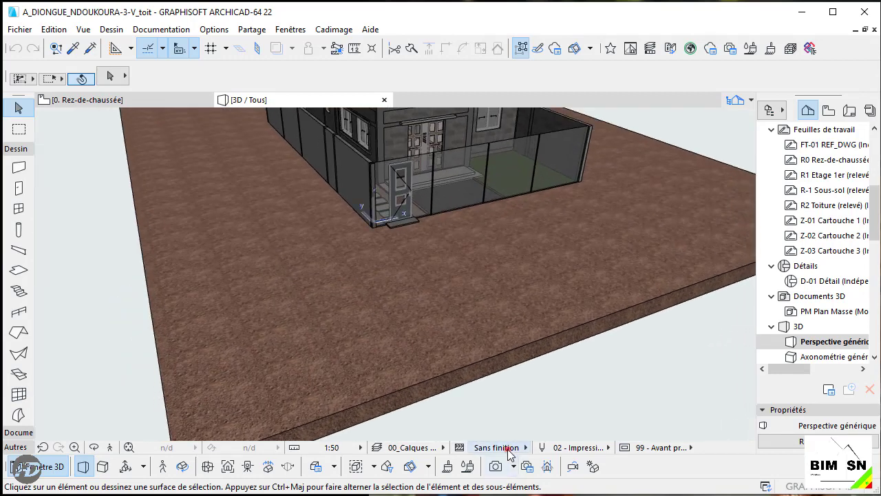
# Restrict the 3D structure display to the load-bearing elements' core and inspect the frame of columns, beams and slabs
pyautogui.click(503, 447)
pyautogui.click(592, 490)
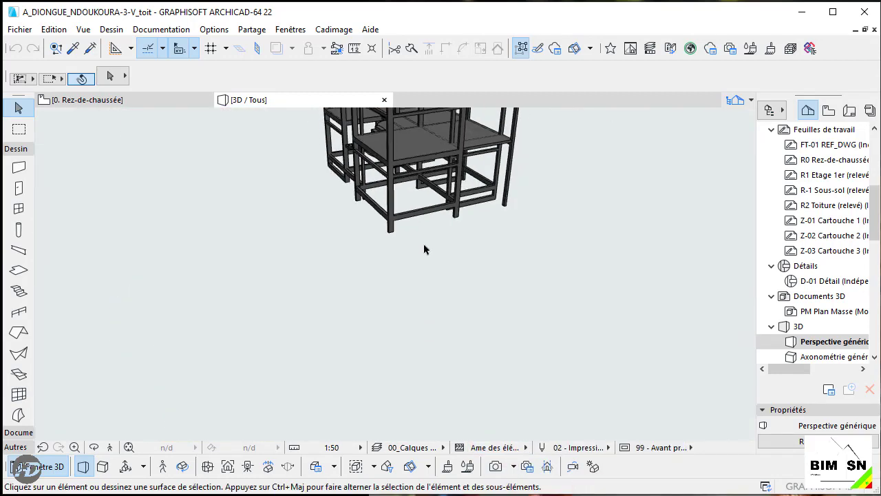
pyautogui.moveTo(432, 219); pyautogui.dragTo(640, 227, button='middle')
pyautogui.scroll(3, 332, 252)
pyautogui.keyDown('shift'); pyautogui.moveTo(333, 253); pyautogui.dragTo(555, 399, button='middle'); pyautogui.keyUp('shift')
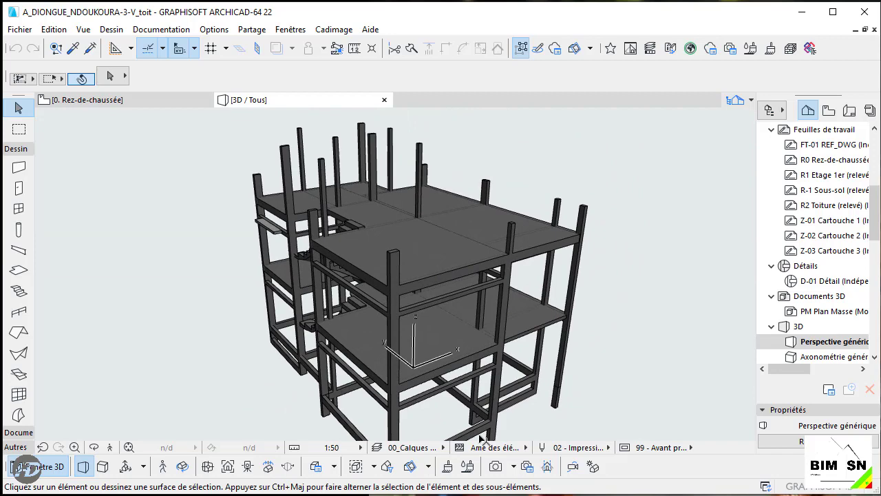
# Set the 3D structure display to Modèle entier and return to the ground-floor plan
pyautogui.click(413, 448)
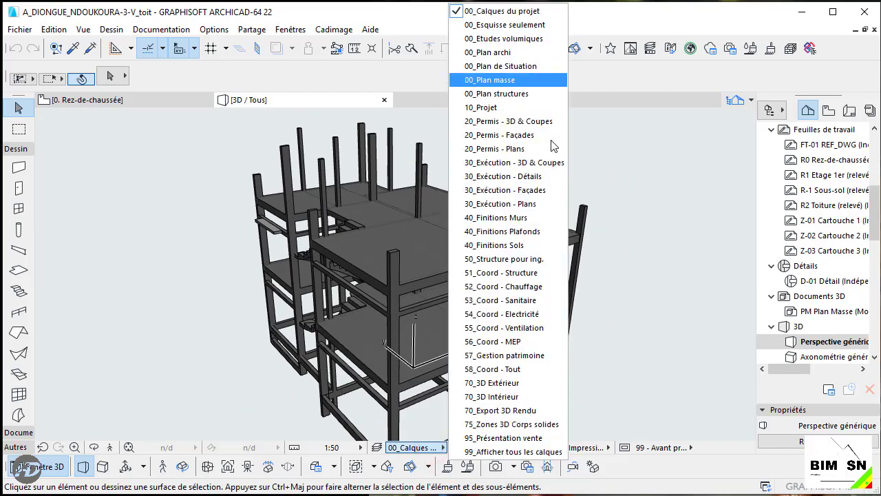
pyautogui.click(435, 448)
pyautogui.click(495, 447)
pyautogui.click(572, 447)
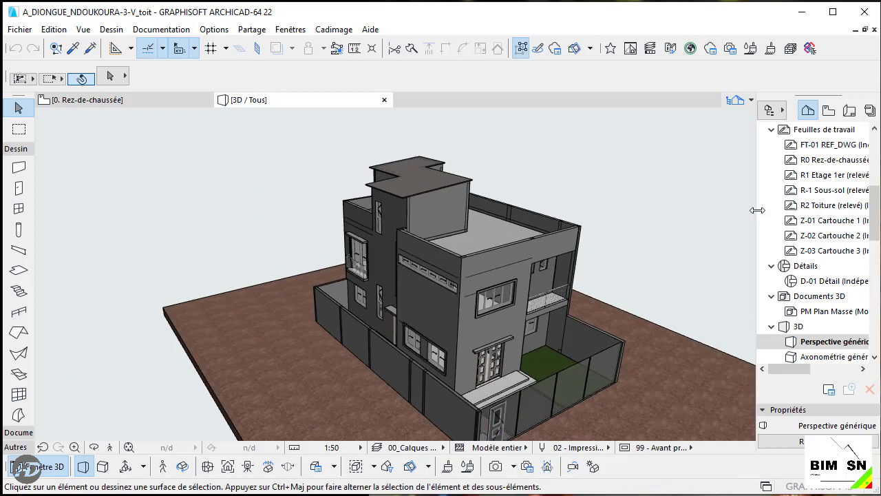
pyautogui.click(87, 99)
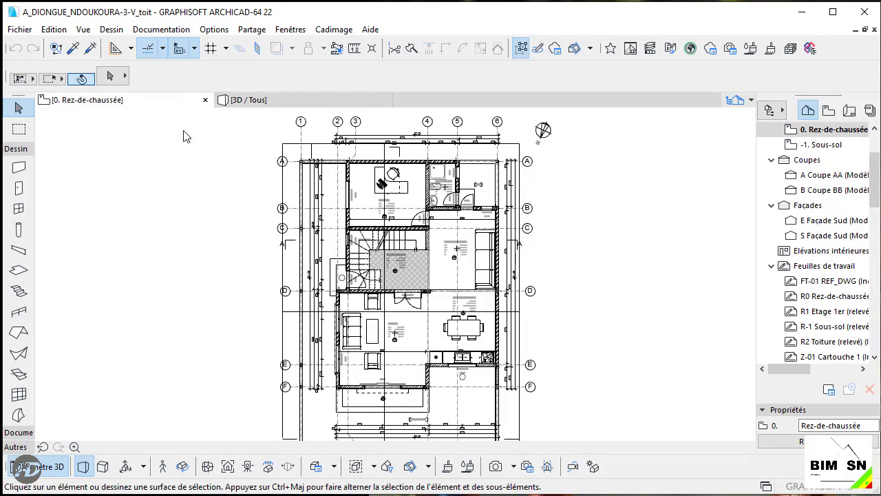
# Examine the walls and corner columns around the Bureau on the ground-floor plan
pyautogui.scroll(-2, 596, 279)
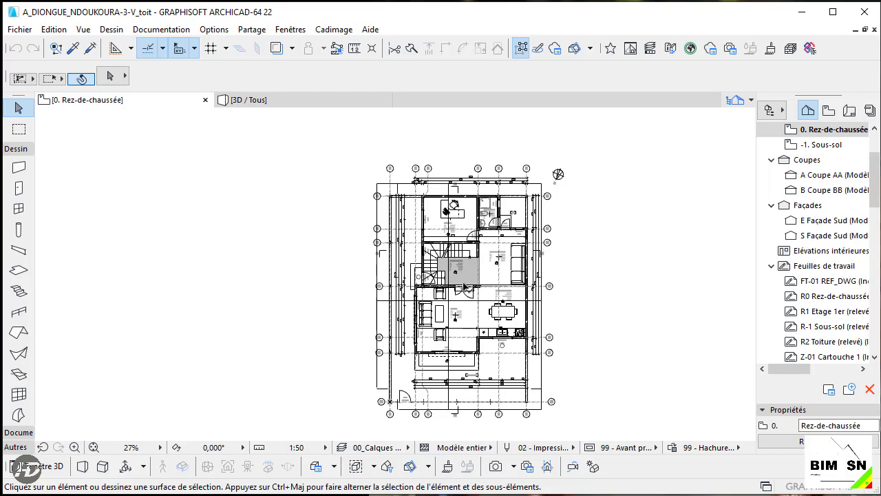
pyautogui.scroll(2, 465, 287)
pyautogui.scroll(10, 441, 186)
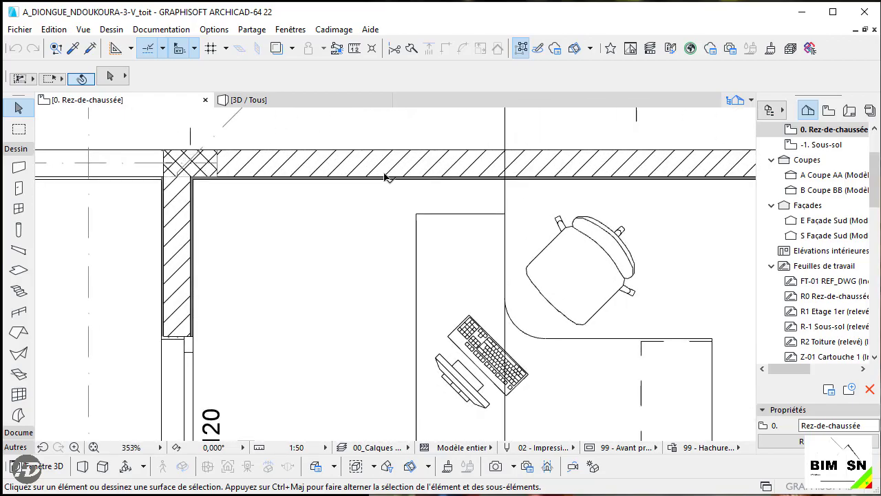
pyautogui.scroll(-5, 301, 263)
pyautogui.scroll(10, 378, 293)
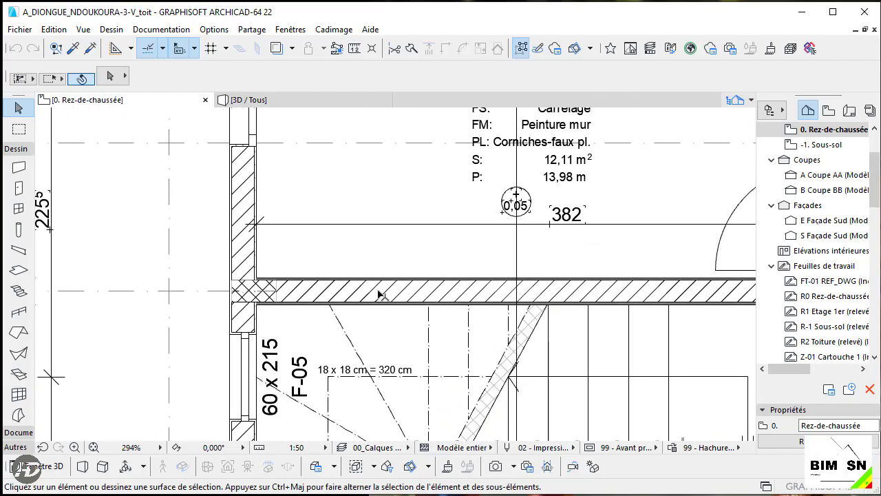
# Select the wall between the Bureau and the staircase and inspect its axis at the column junction
pyautogui.click(386, 292)
pyautogui.scroll(-8, 385, 291)
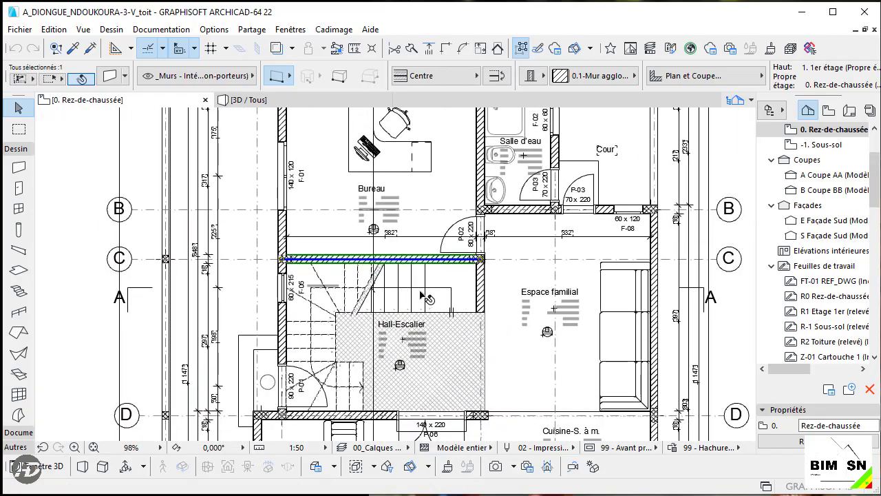
pyautogui.scroll(8, 230, 275)
pyautogui.scroll(4, 229, 275)
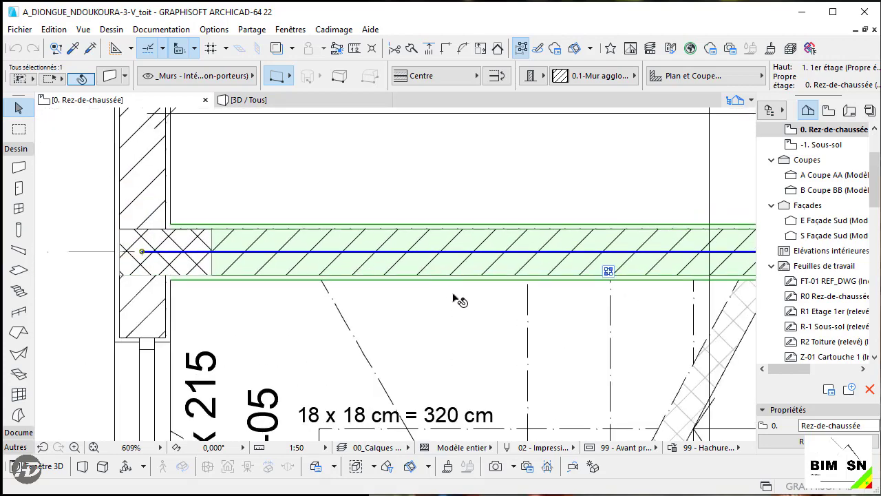
pyautogui.click(245, 327)
pyautogui.click(271, 251)
# Review the reference-line and composite structure options available for the selected wall
pyautogui.click(449, 76)
pyautogui.click(455, 75)
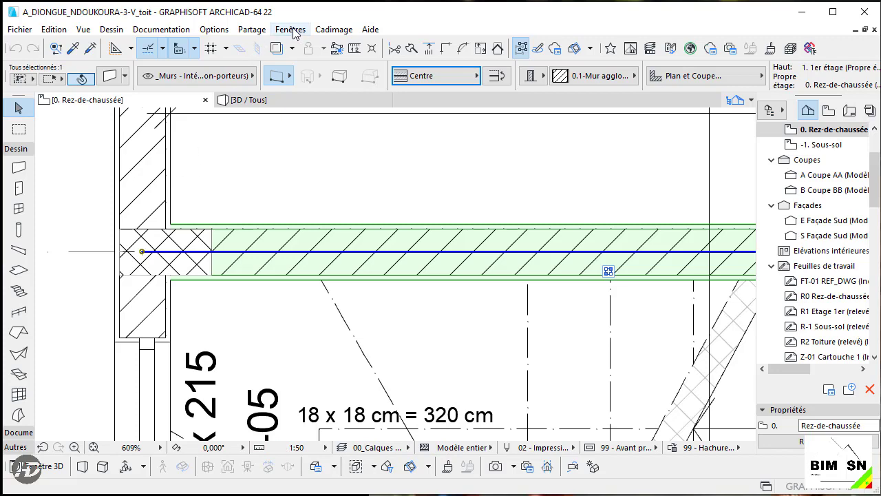
pyautogui.click(596, 76)
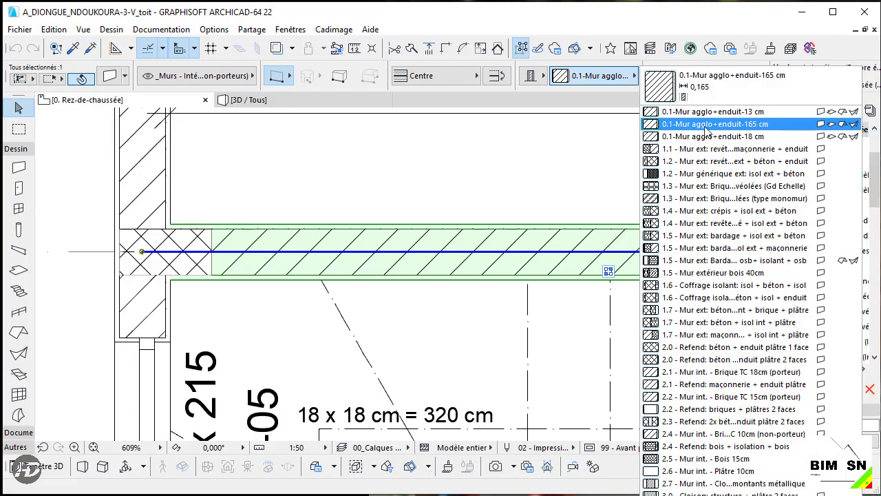
pyautogui.click(281, 315)
# Examine where the selected wall's reference line meets the end columns and the grid axis
pyautogui.scroll(-5, 281, 315)
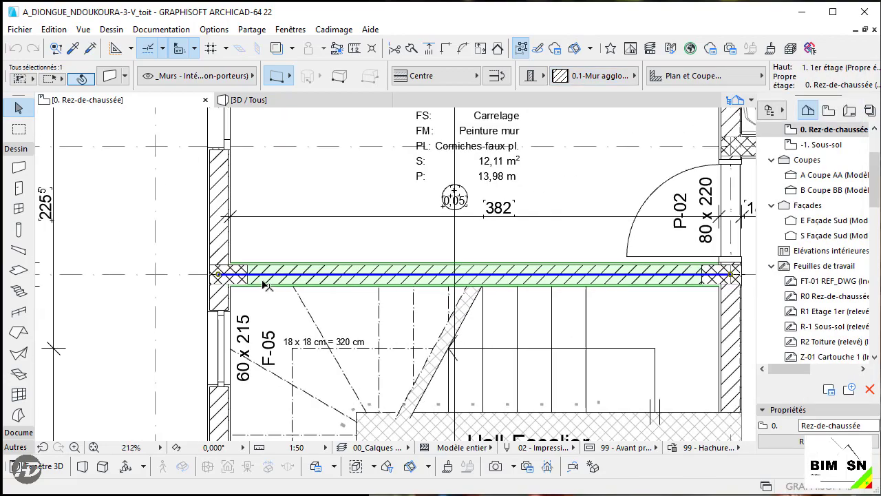
pyautogui.scroll(5, 523, 247)
pyautogui.scroll(3, 523, 246)
pyautogui.scroll(-5, 275, 246)
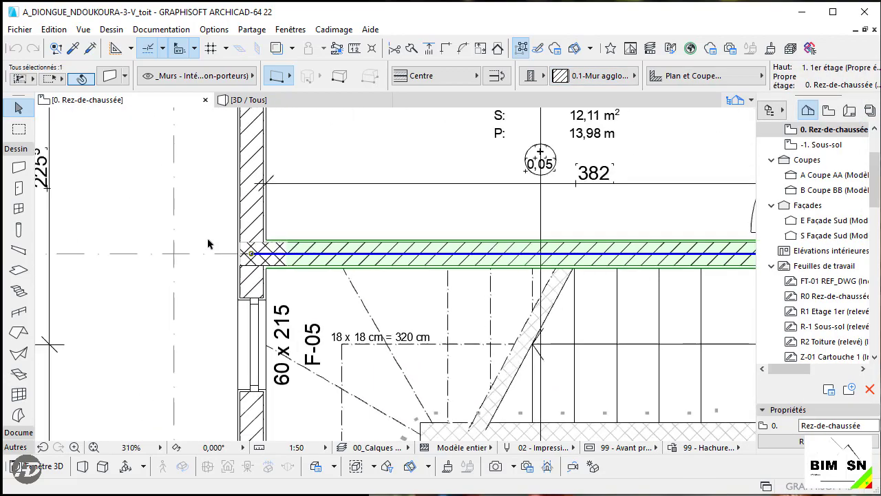
pyautogui.scroll(4, 679, 256)
pyautogui.scroll(-4, 174, 259)
pyautogui.scroll(4, 174, 258)
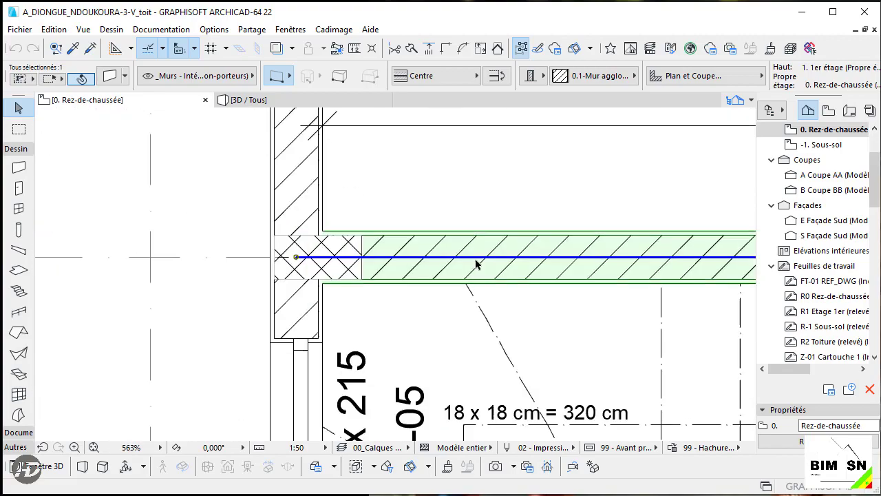
pyautogui.scroll(-1, 515, 262)
pyautogui.scroll(-4, 373, 314)
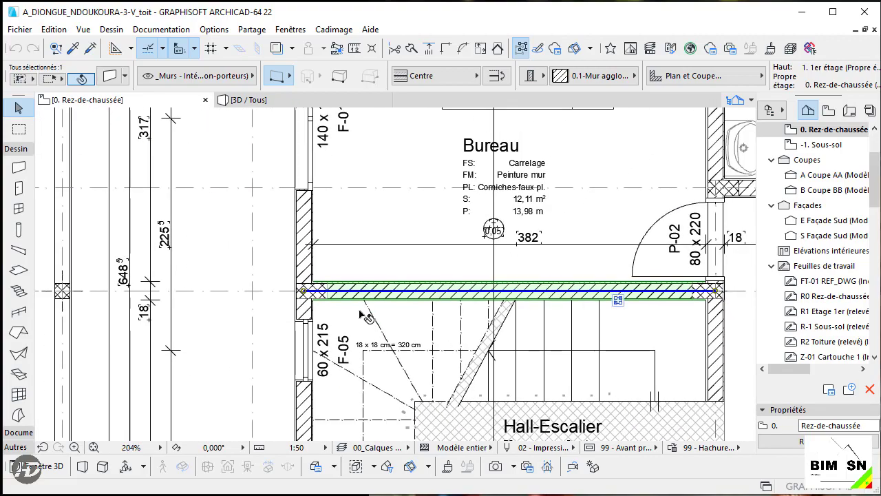
# Deselect the wall and inspect its block core and plaster layers above the stairs
pyautogui.click(366, 317)
pyautogui.scroll(5, 292, 295)
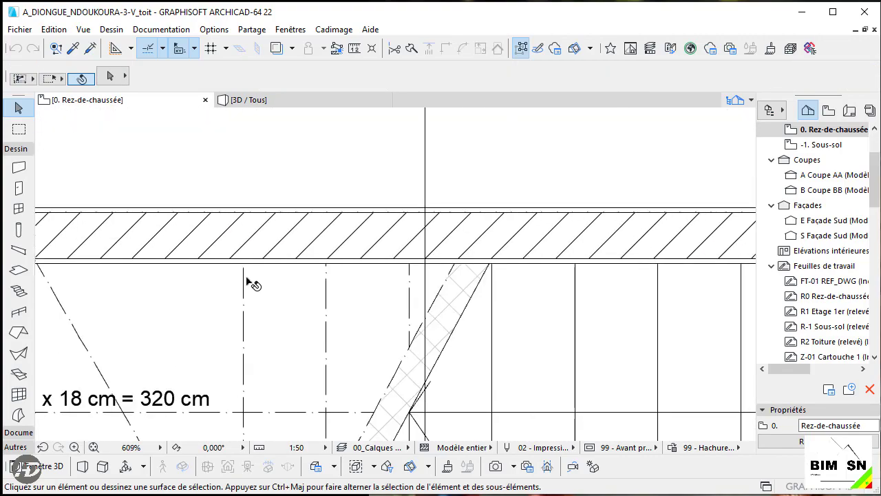
pyautogui.scroll(-9, 248, 281)
pyautogui.scroll(12, 555, 300)
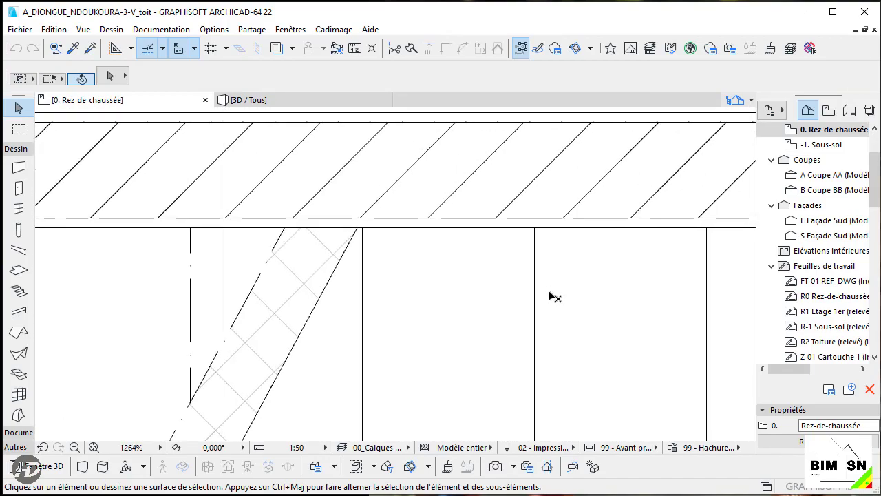
# Compare the layers of the wall between the Bureau and the staircase with the wall and column beside door P-06
pyautogui.scroll(-13, 338, 303)
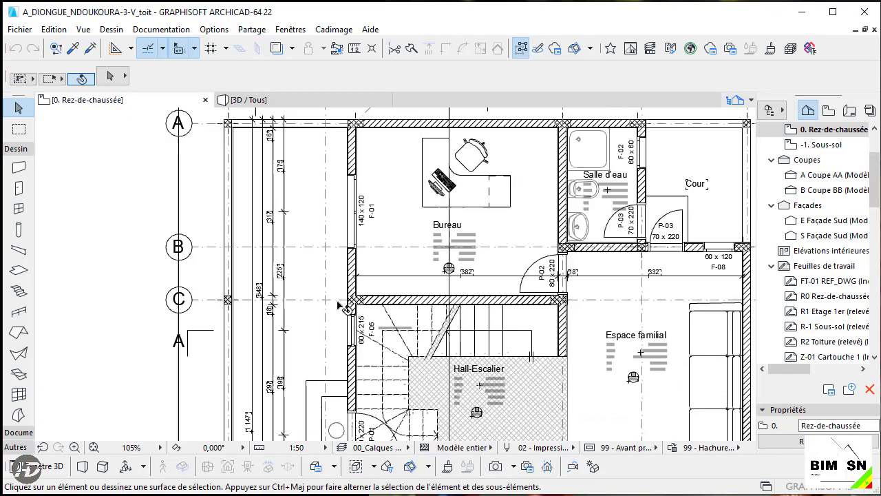
pyautogui.scroll(10, 652, 313)
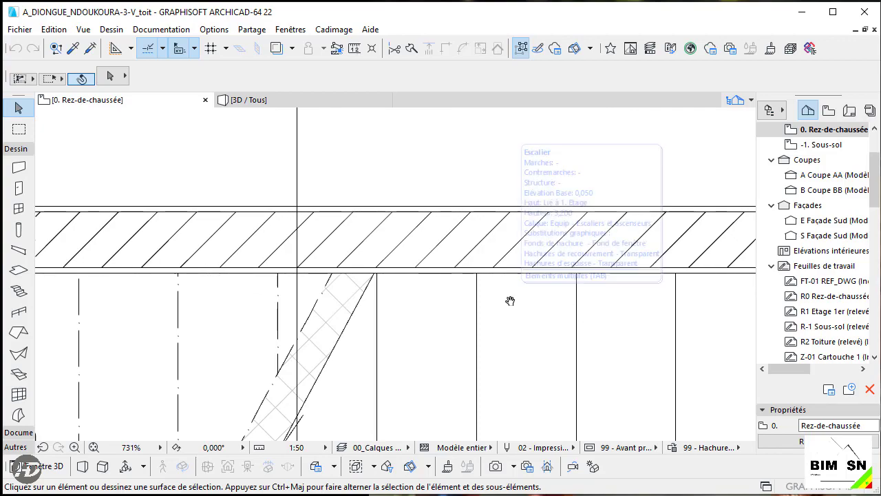
pyautogui.scroll(-8, 510, 300)
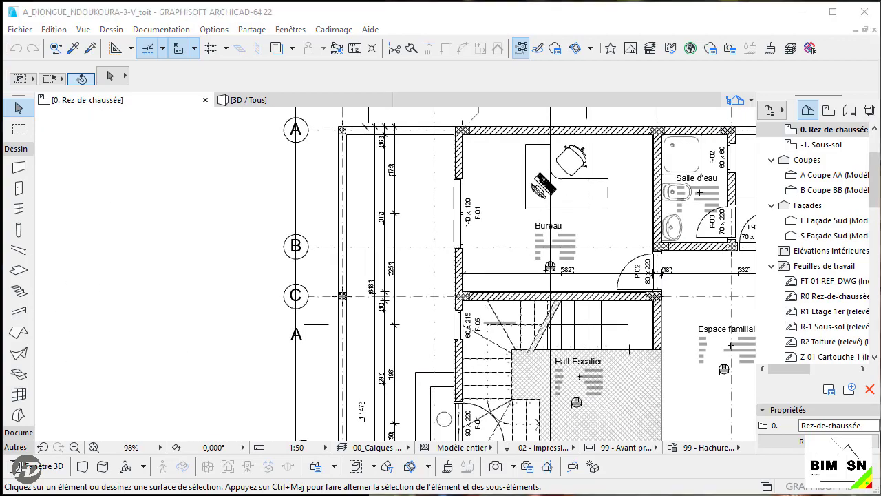
pyautogui.scroll(6, 624, 350)
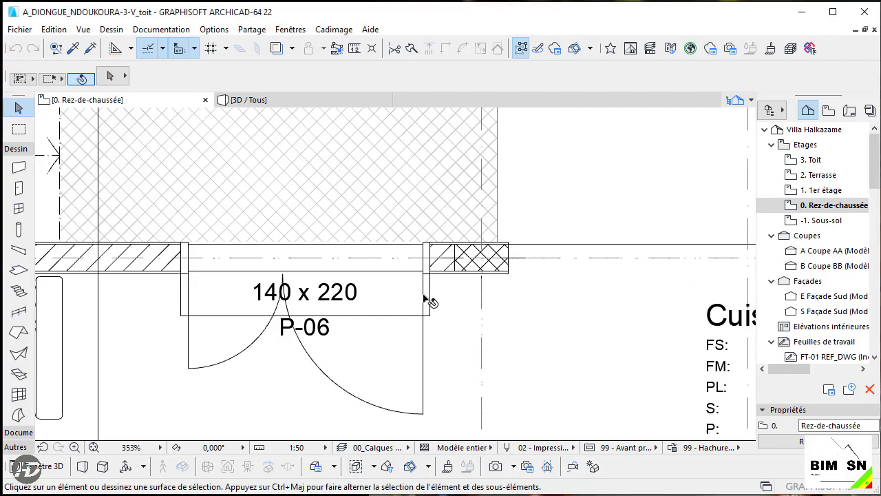
# Select the exterior wall beside the Espace familial and Cuisine, and inspect its reference line through the grid D column
pyautogui.scroll(-4, 427, 301)
pyautogui.scroll(6, 606, 248)
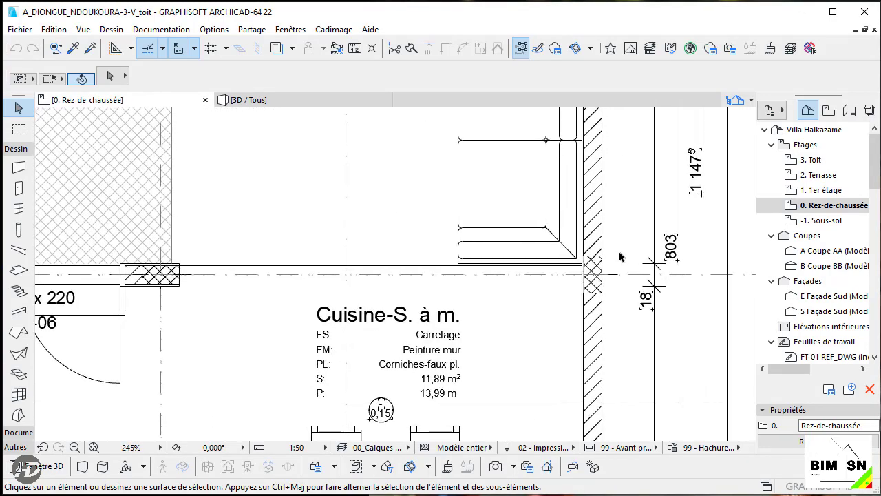
pyautogui.click(574, 223)
pyautogui.scroll(-1, 573, 221)
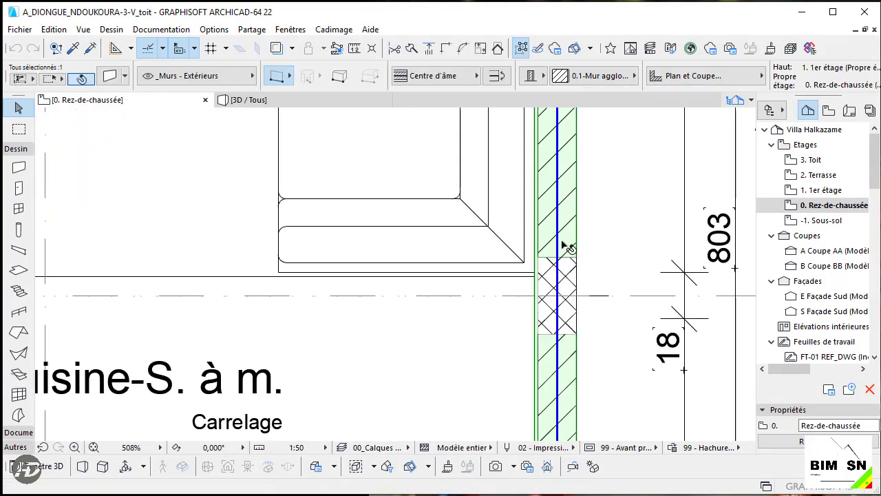
pyautogui.scroll(-10, 582, 255)
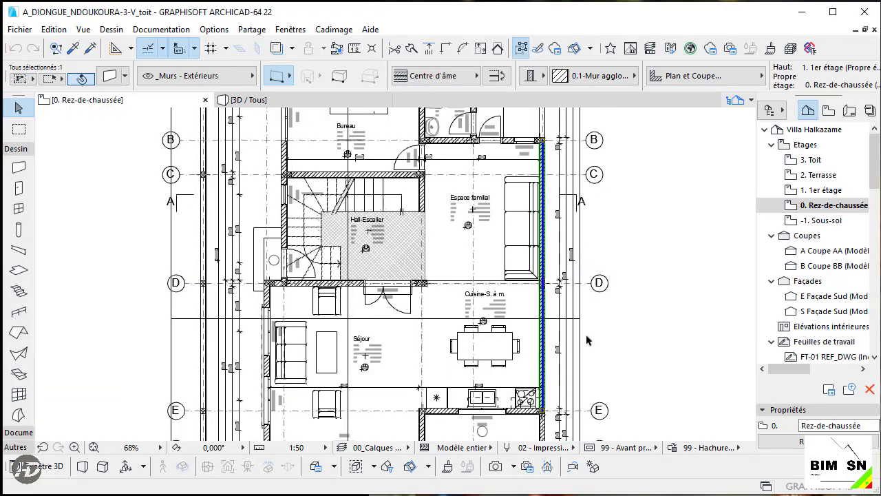
# Examine the selected exterior wall's end at the grid B column beside window F-08 and the adjoining wall junctions
pyautogui.scroll(9, 550, 391)
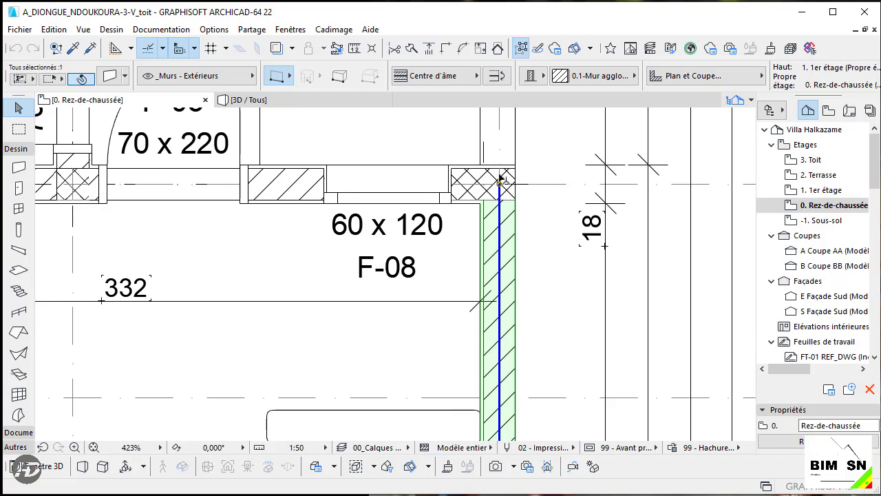
pyautogui.scroll(-3, 554, 256)
pyautogui.scroll(5, 478, 232)
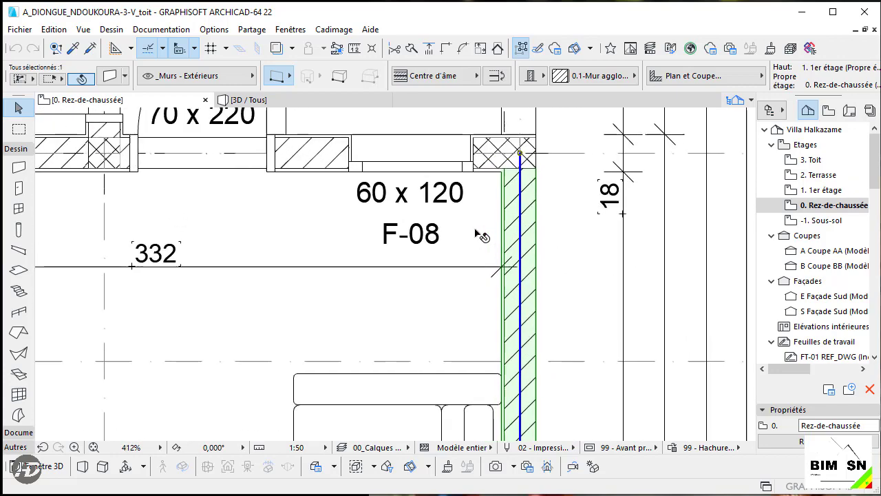
pyautogui.scroll(-1, 530, 214)
pyautogui.scroll(-3, 521, 216)
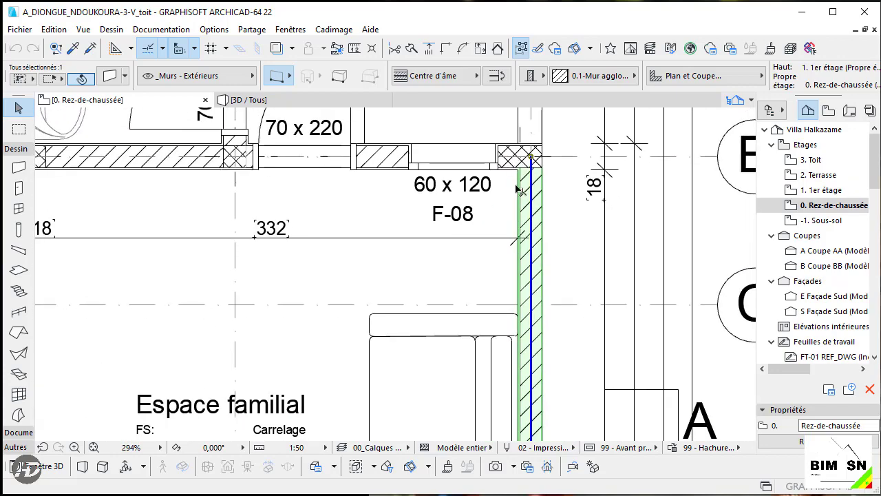
pyautogui.scroll(-2, 648, 276)
pyautogui.scroll(2, 385, 234)
pyautogui.scroll(-5, 335, 320)
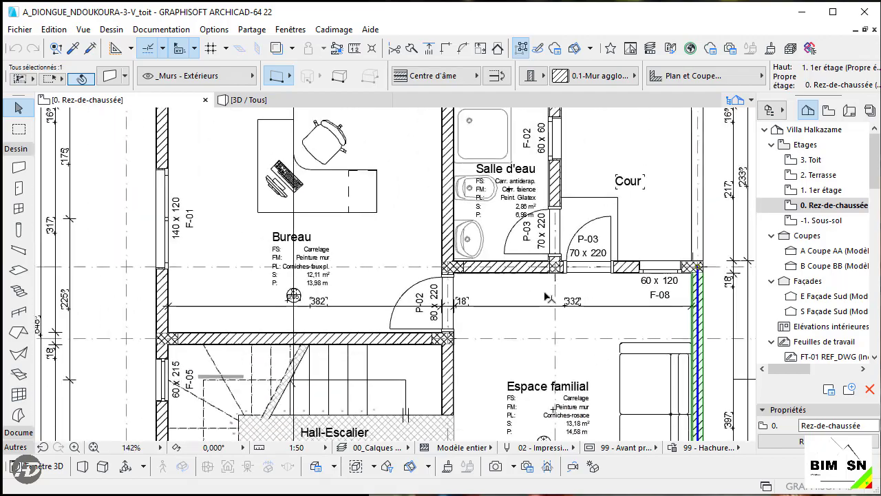
# Inspect how the walls join the columns along grid D between the Séjour and door P-01
pyautogui.scroll(6, 336, 320)
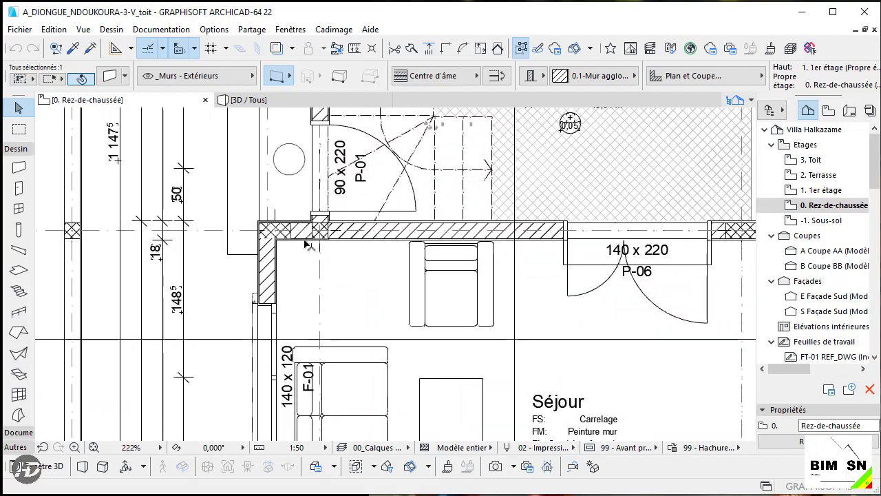
pyautogui.scroll(2, 291, 211)
pyautogui.scroll(-2, 315, 222)
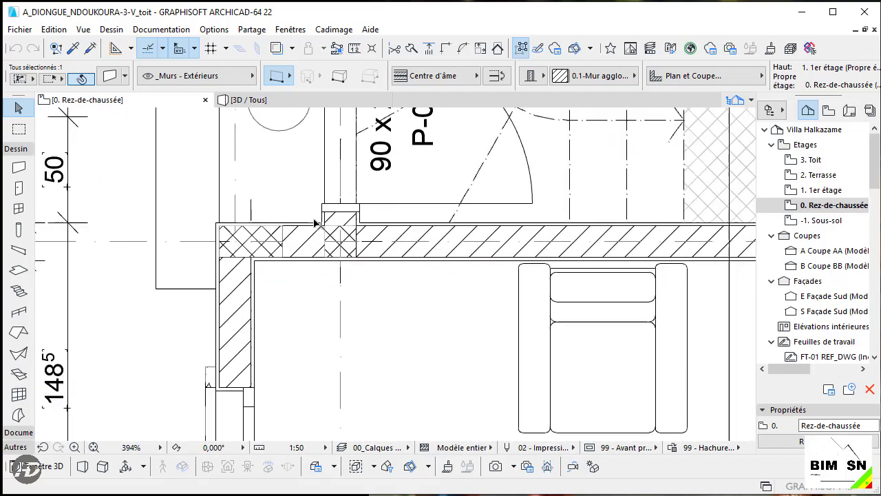
pyautogui.scroll(-4, 389, 193)
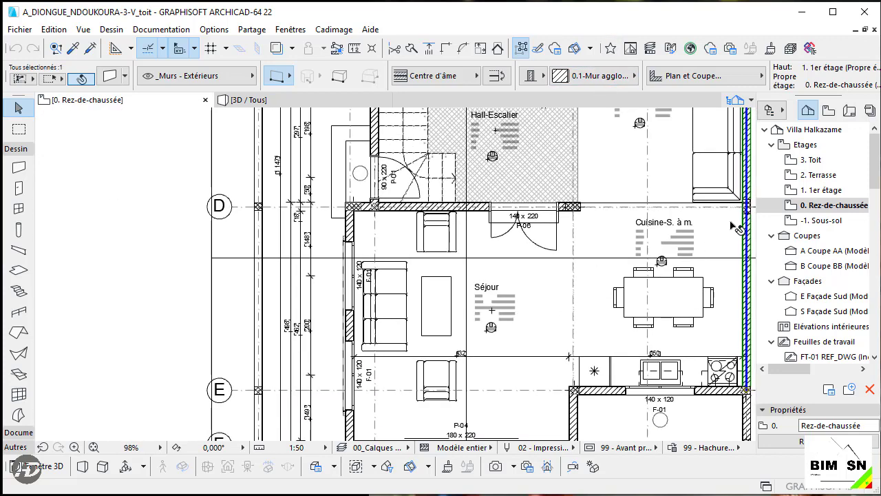
# Open the 1er étage plan and examine its walls and columns around the Chambre and Salle d'eau rooms
pyautogui.doubleClick(820, 190)
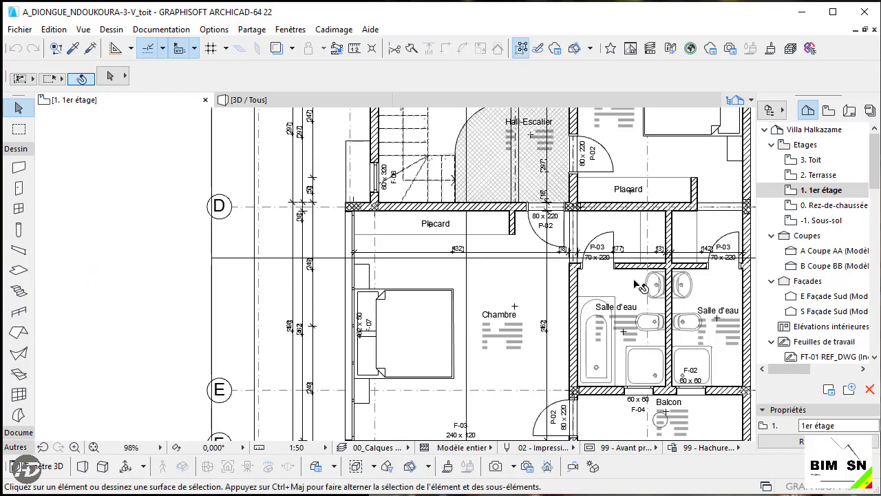
pyautogui.scroll(1, 660, 274)
pyautogui.scroll(2, 658, 275)
pyautogui.scroll(-4, 569, 262)
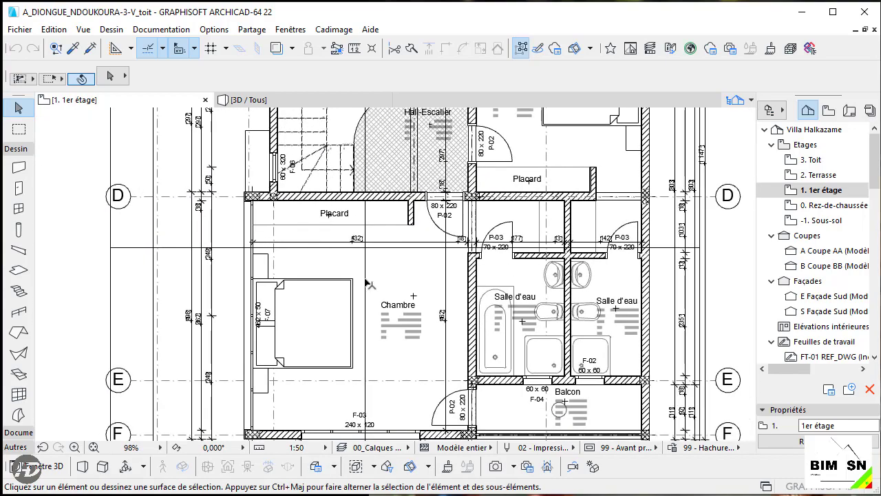
# Return to the Rez-de-chaussée plan and review its overall layout and dimensions from grid A to grid G
pyautogui.doubleClick(826, 205)
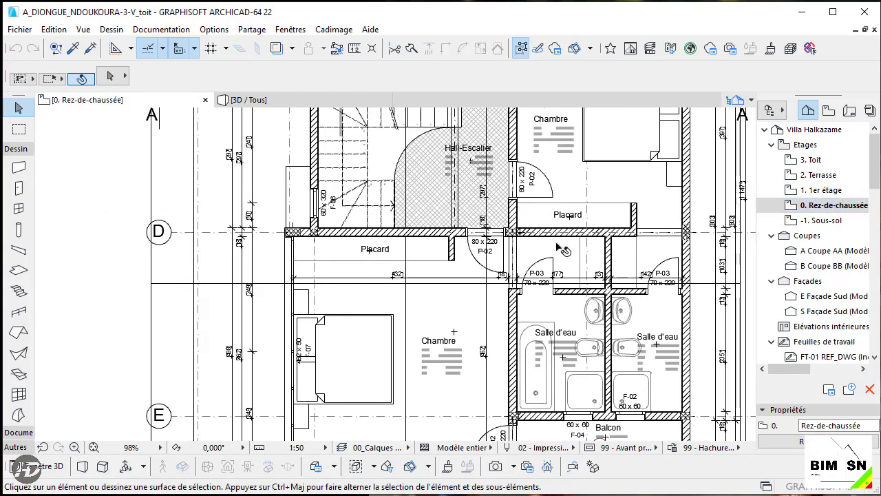
pyautogui.scroll(-3, 408, 278)
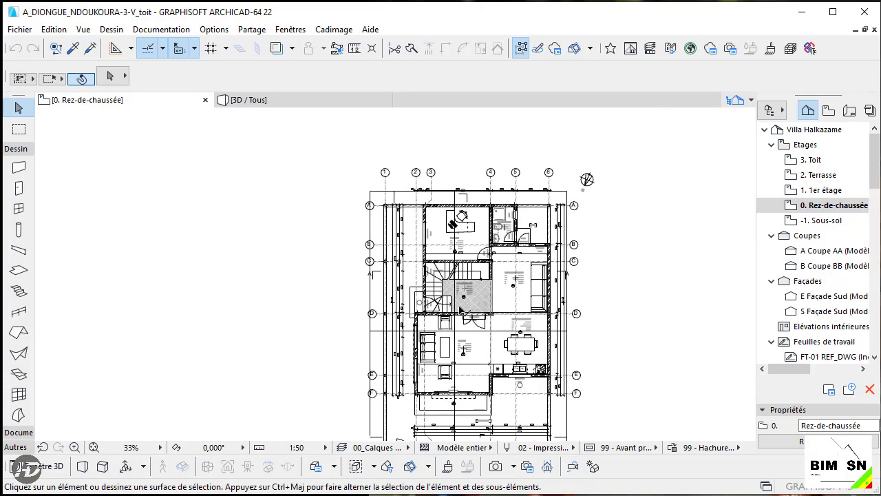
pyautogui.scroll(4, 454, 221)
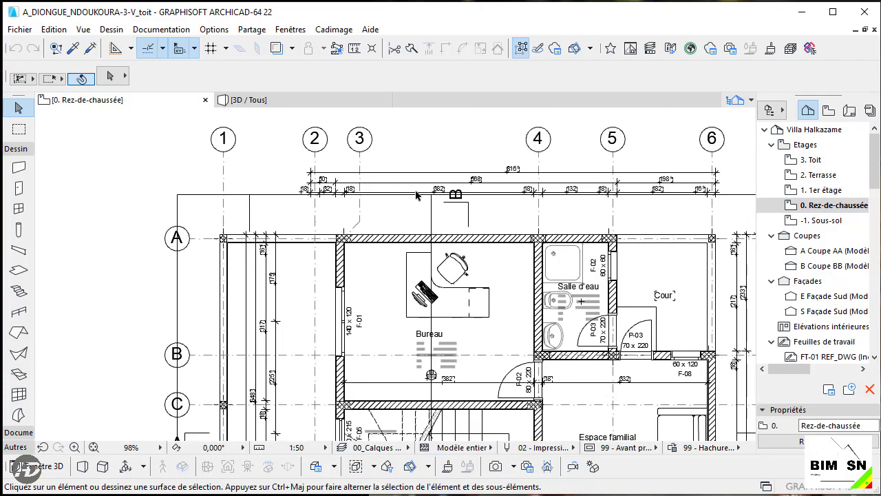
pyautogui.scroll(-6, 501, 187)
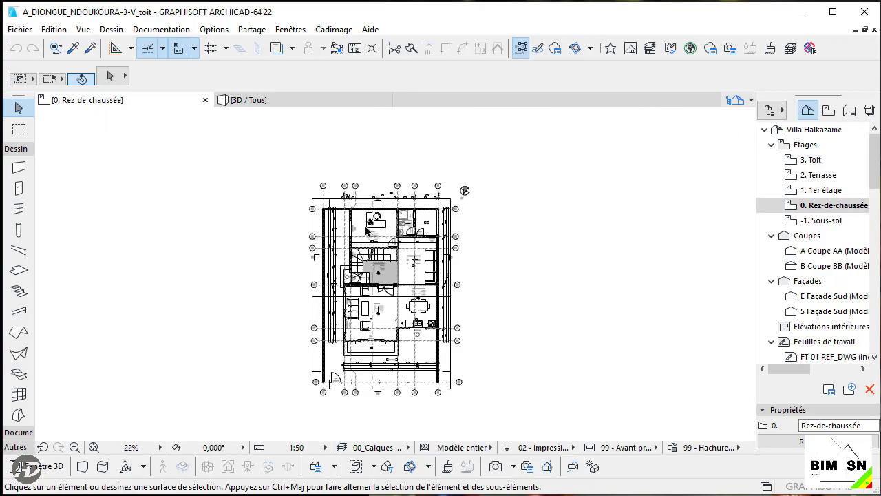
pyautogui.scroll(3, 388, 282)
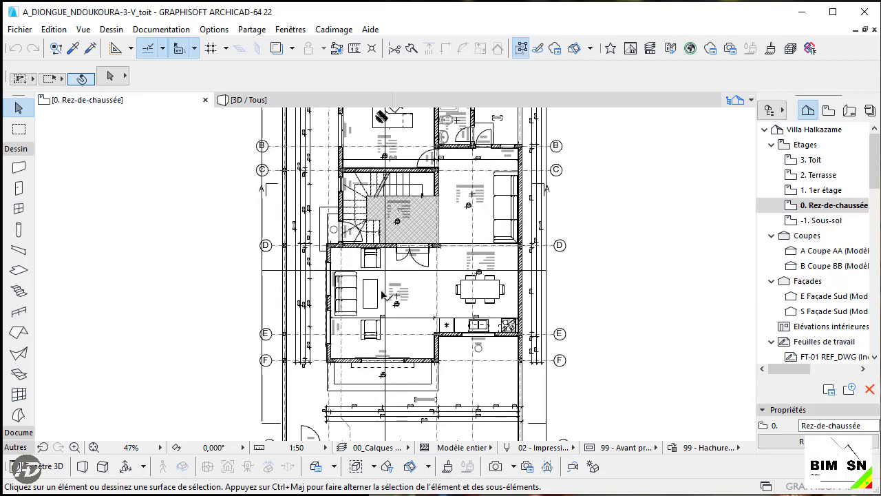
pyautogui.moveTo(388, 282); pyautogui.dragTo(469, 222, button='middle')
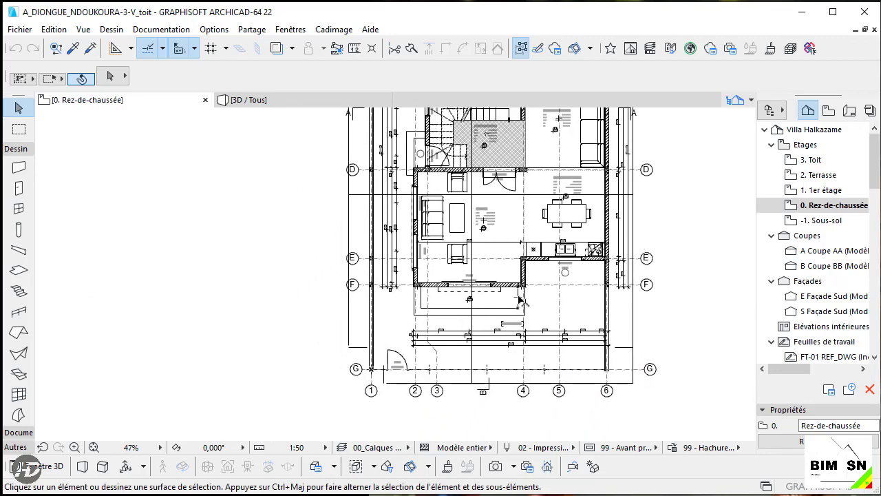
pyautogui.scroll(-1, 400, 305)
pyautogui.moveTo(393, 309); pyautogui.dragTo(400, 305, button='middle')
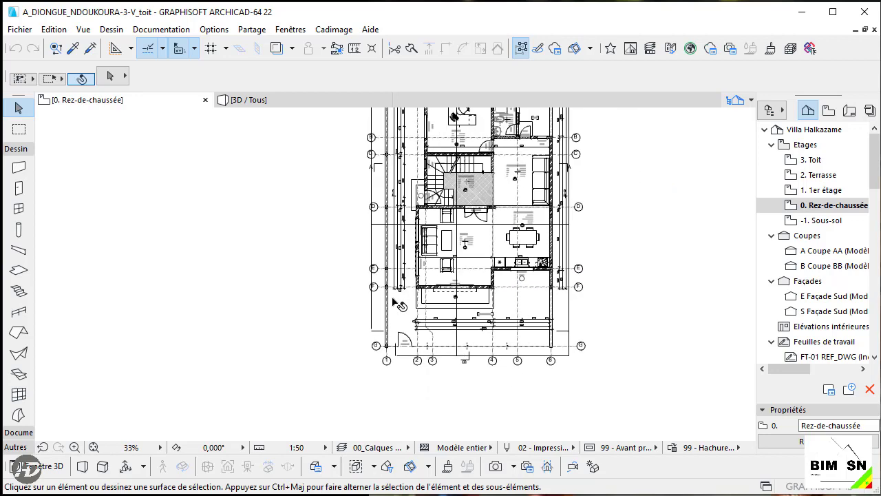
pyautogui.scroll(-1, 400, 305)
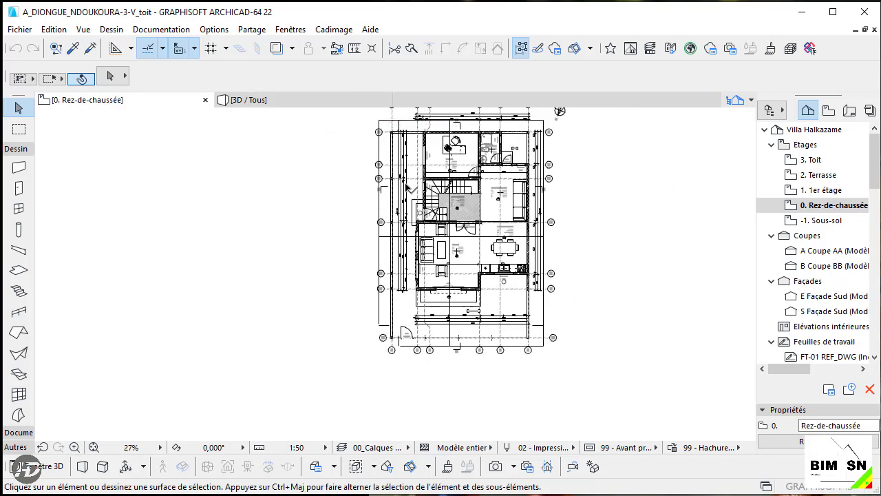
pyautogui.moveTo(406, 186); pyautogui.dragTo(407, 243, button='middle')
pyautogui.scroll(2, 465, 318)
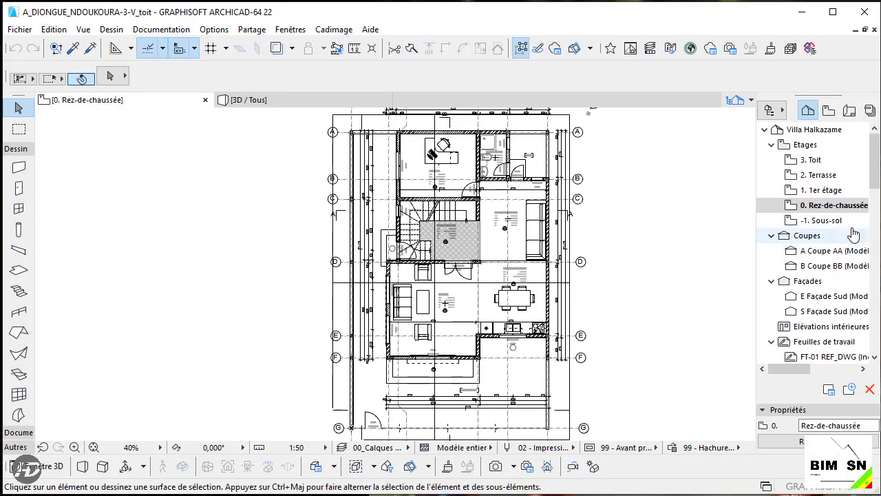
# Show the project's saved views and review the view folders alongside the Rez-de-chaussée plan
pyautogui.click(829, 110)
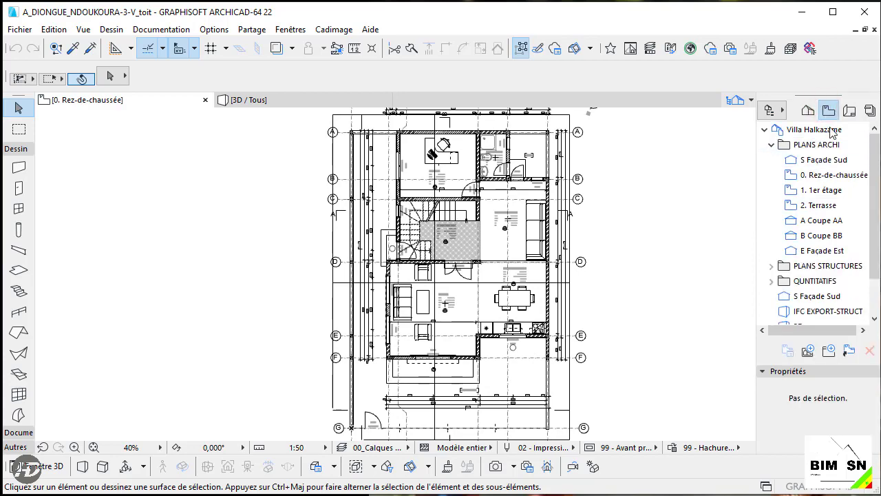
pyautogui.scroll(-1, 823, 272)
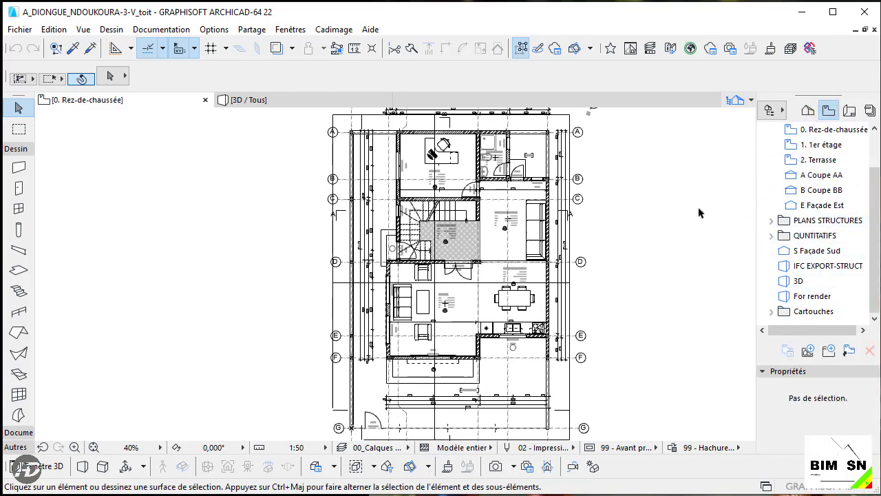
pyautogui.scroll(5, 455, 238)
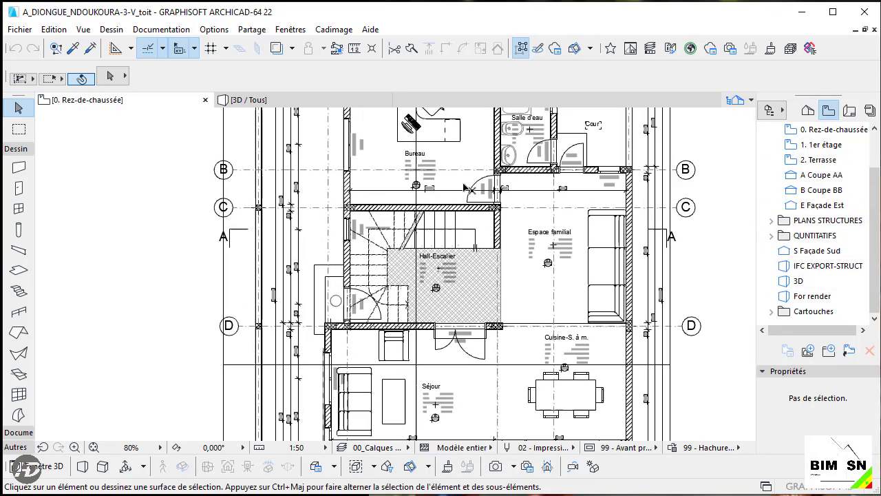
pyautogui.scroll(-2, 441, 253)
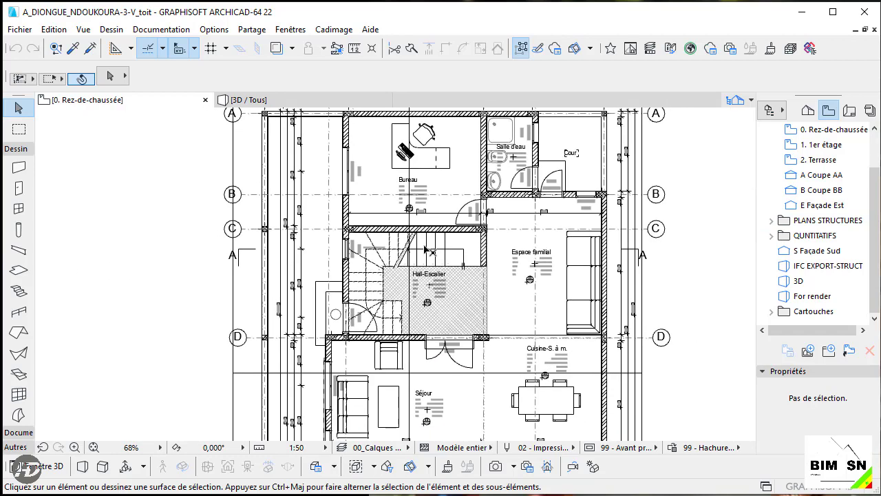
pyautogui.scroll(-2, 431, 252)
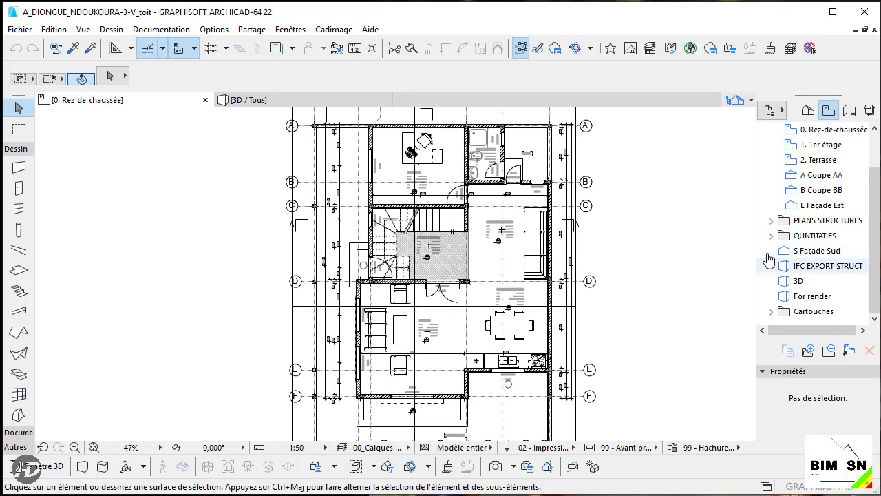
# Expand the QUNTITATIFS view folder, open the NE-00 INVENTAIRE POTEAUX schedule and read through its column entries
pyautogui.click(771, 236)
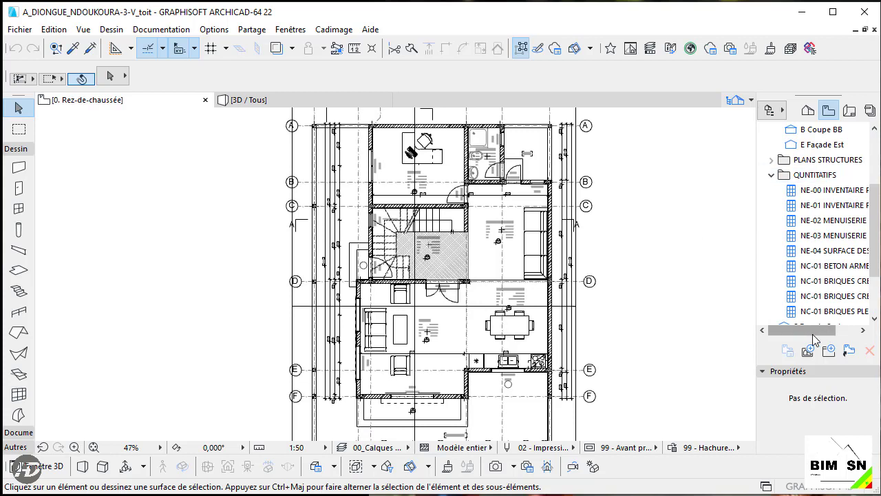
pyautogui.moveTo(813, 334); pyautogui.dragTo(831, 334)
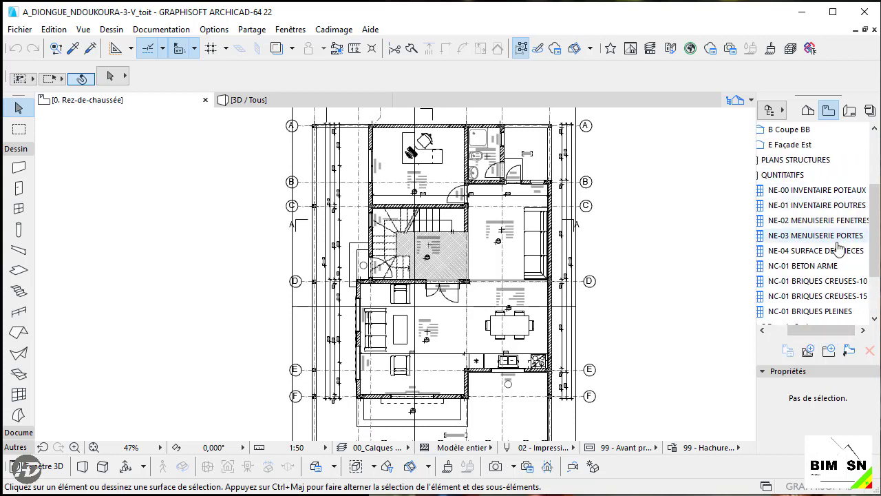
pyautogui.click(830, 191)
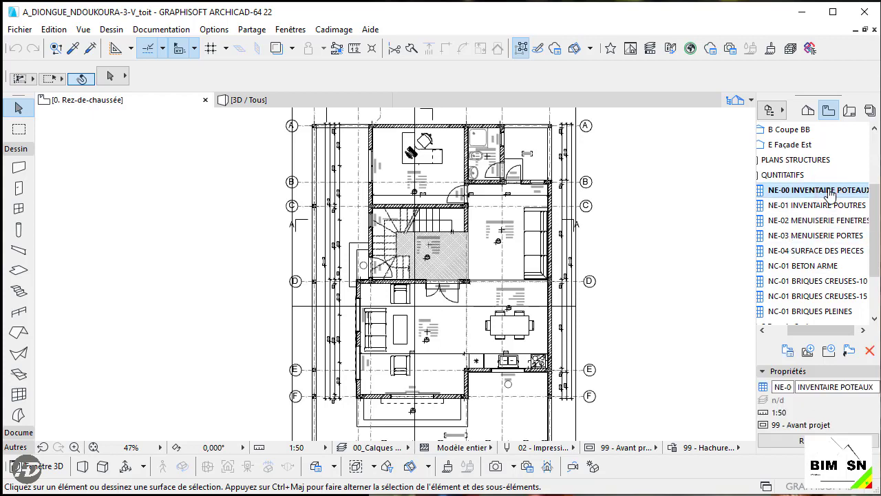
pyautogui.scroll(-1, 503, 242)
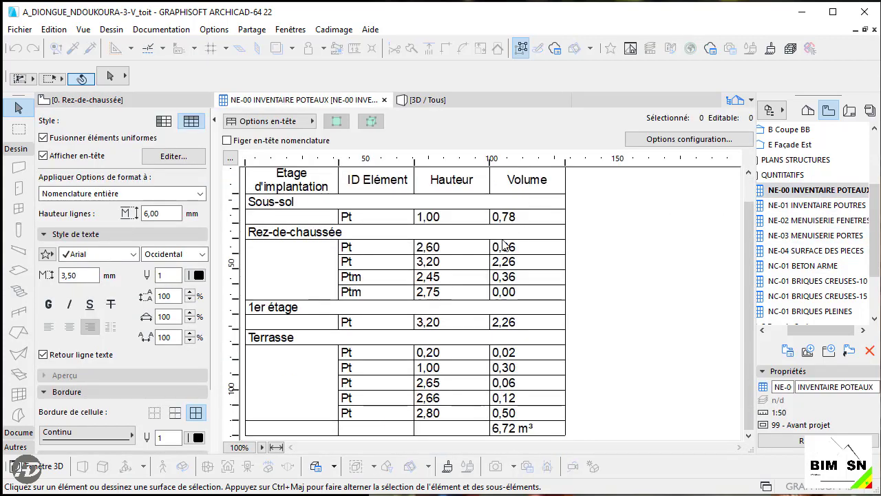
pyautogui.scroll(1, 383, 204)
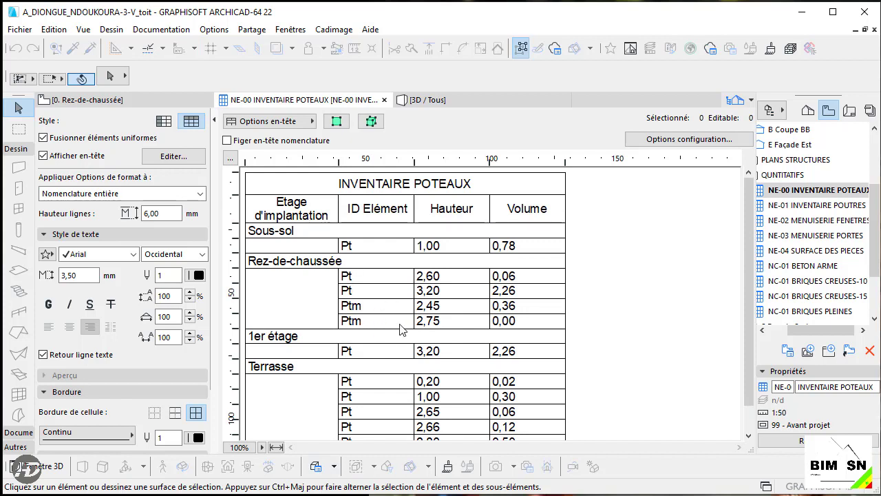
# Read the column schedule down to its total volume, and open the NE-01 INVENTAIRE POUTRES schedule to review the beam volumes
pyautogui.scroll(-1, 402, 329)
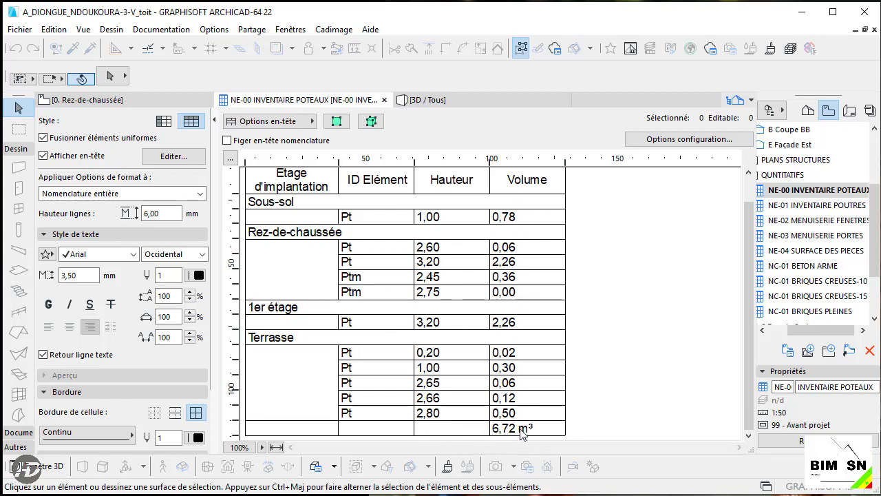
pyautogui.doubleClick(823, 204)
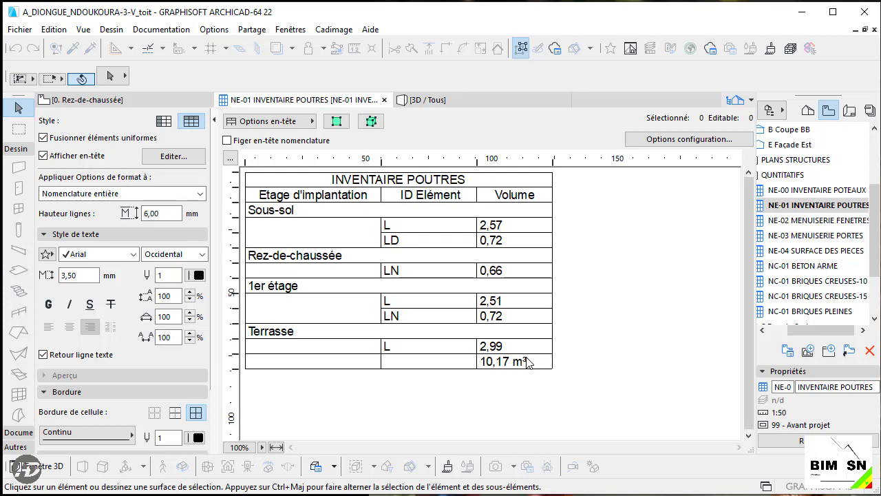
# Open the NE-02 MENUISERIE FENETRES schedule and review its criteria and fields in the schedule configuration
pyautogui.doubleClick(839, 219)
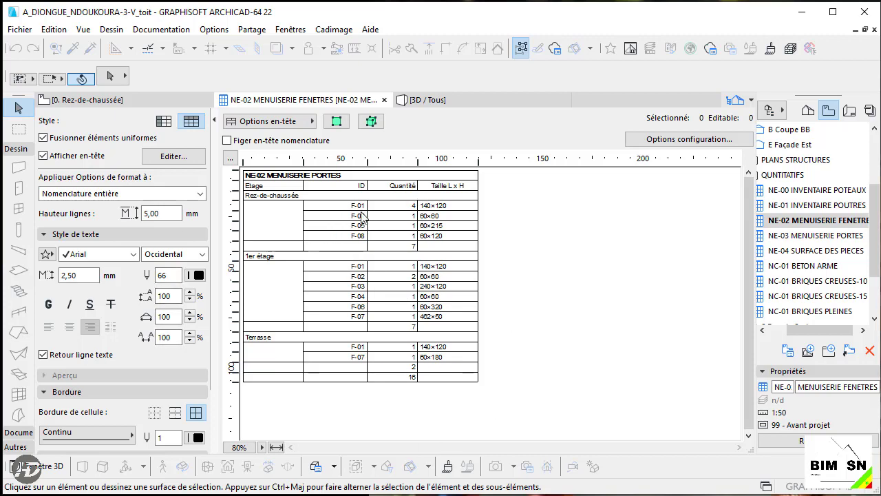
pyautogui.click(699, 140)
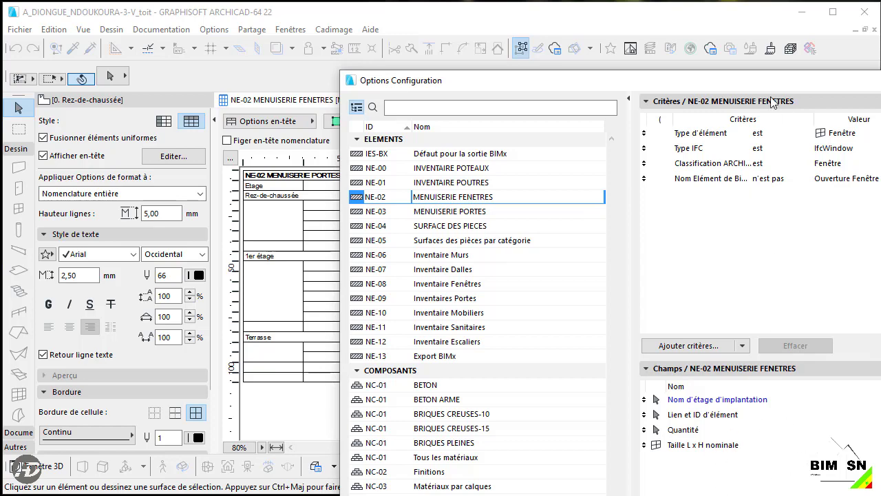
pyautogui.moveTo(758, 78); pyautogui.dragTo(479, 12)
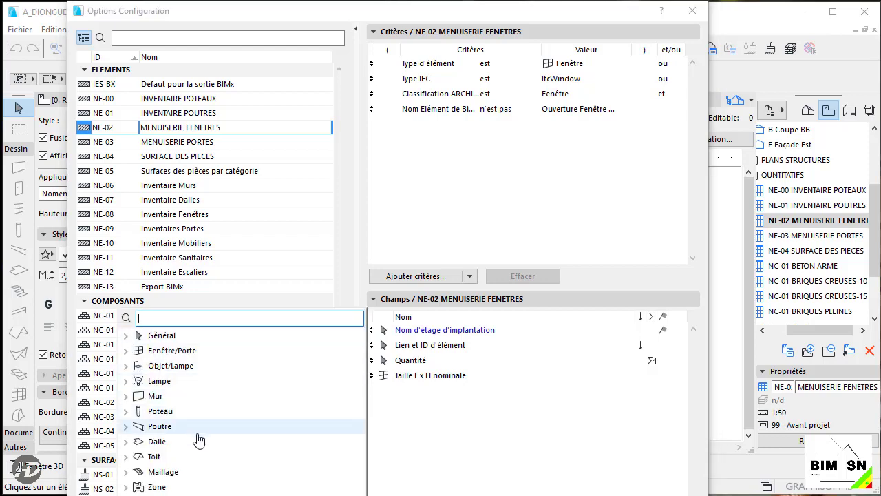
pyautogui.click(439, 459)
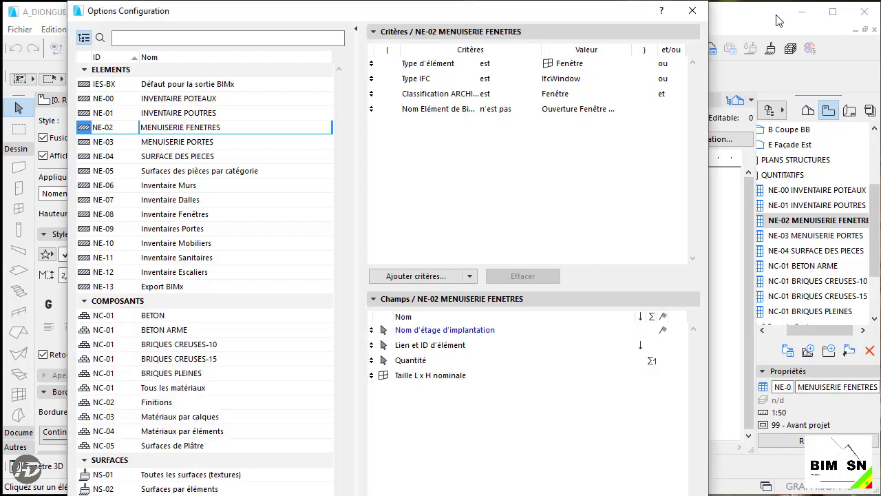
pyautogui.click(693, 11)
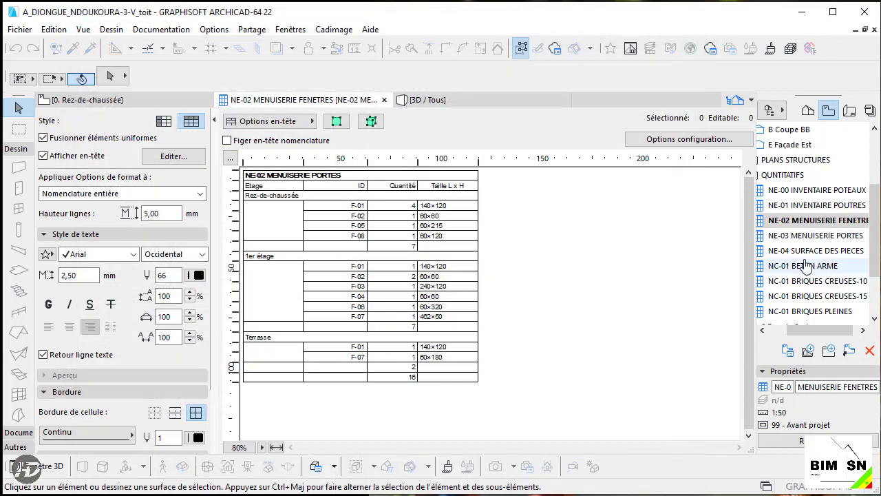
# Review the NE-03 MENUISERIE PORTES schedule and read the room areas for every storey in the NE-04 SURFACE DES PIECES schedule
pyautogui.doubleClick(813, 235)
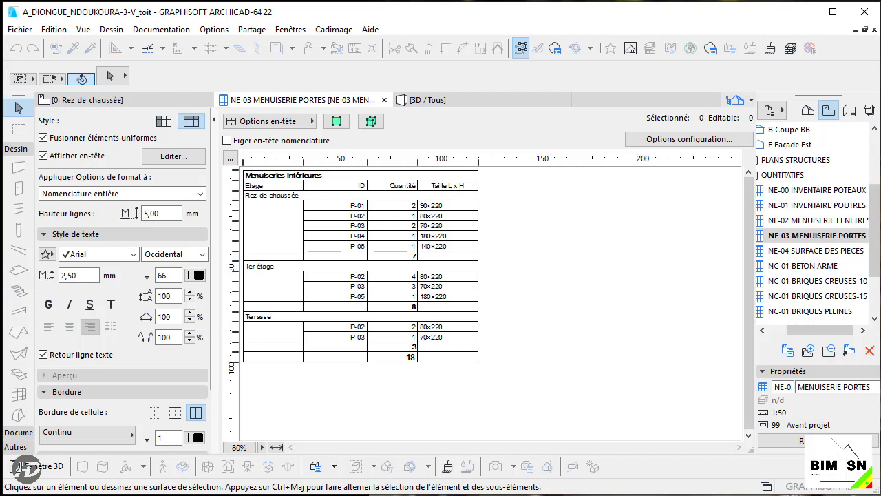
pyautogui.click(851, 252)
pyautogui.doubleClick(851, 254)
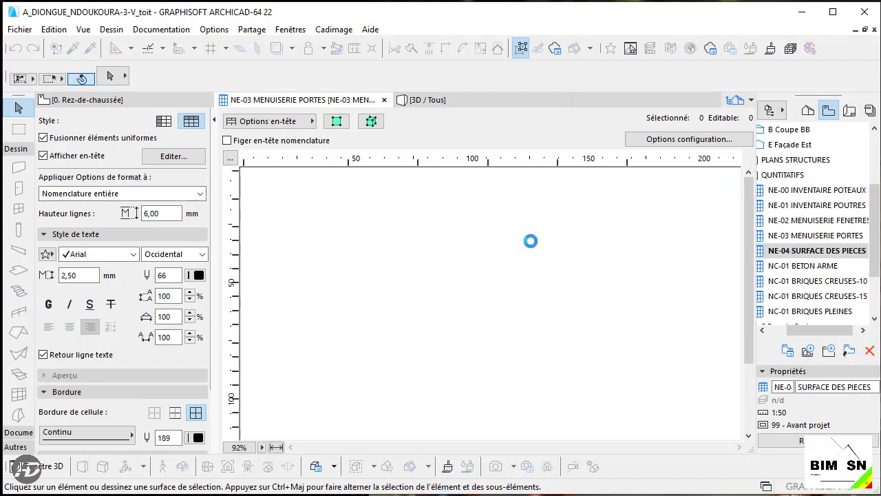
pyautogui.scroll(-3, 529, 242)
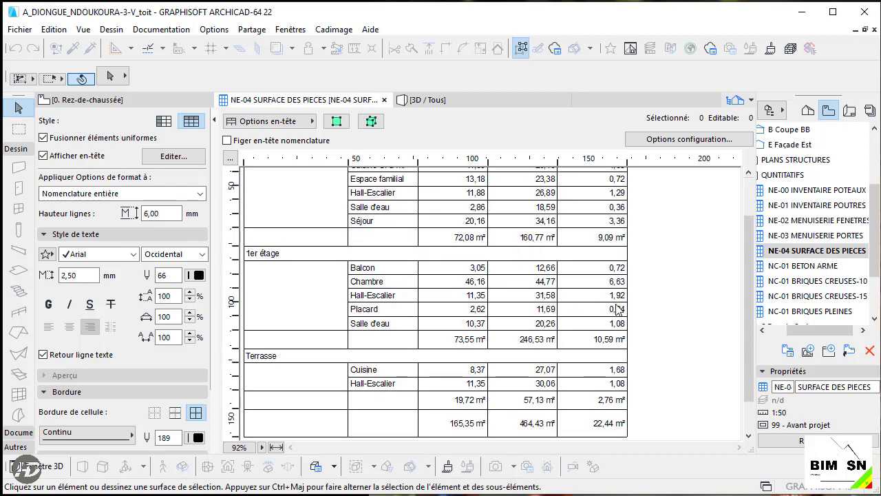
pyautogui.scroll(3, 618, 309)
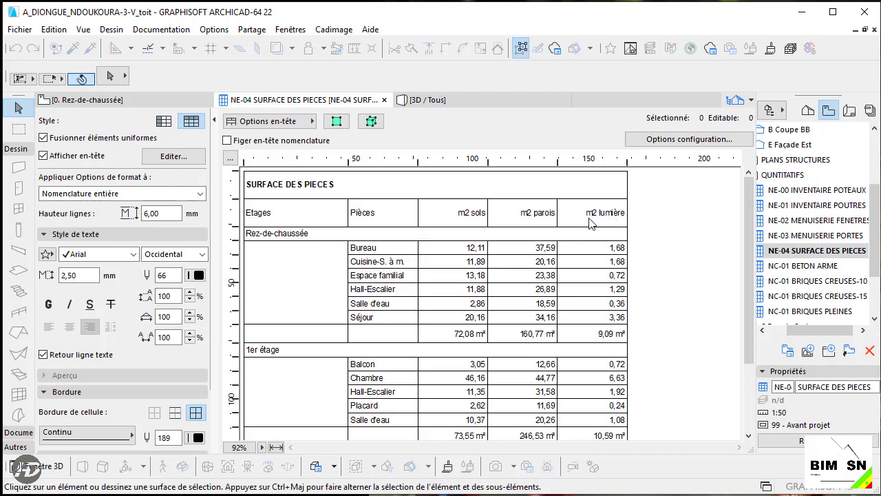
pyautogui.scroll(-3, 615, 283)
pyautogui.scroll(3, 606, 254)
pyautogui.scroll(-3, 440, 338)
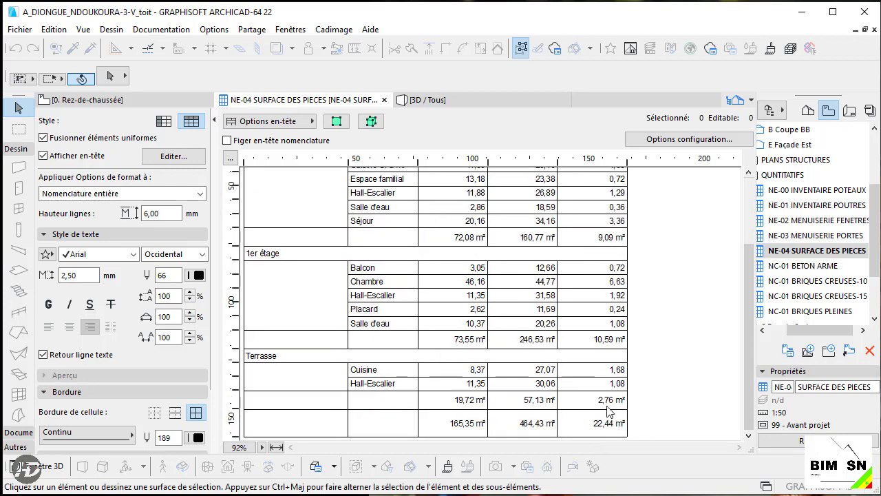
pyautogui.scroll(3, 624, 262)
# Open the NC-01 BETON ARME schedule and read the reinforced concrete volumes per storey down to the total
pyautogui.click(799, 267)
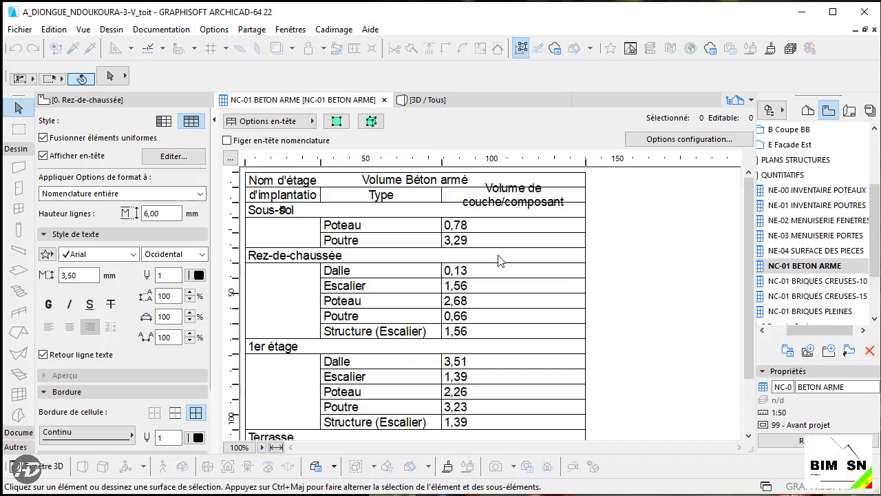
pyautogui.scroll(-2, 501, 260)
pyautogui.scroll(2, 501, 318)
pyautogui.scroll(-2, 478, 234)
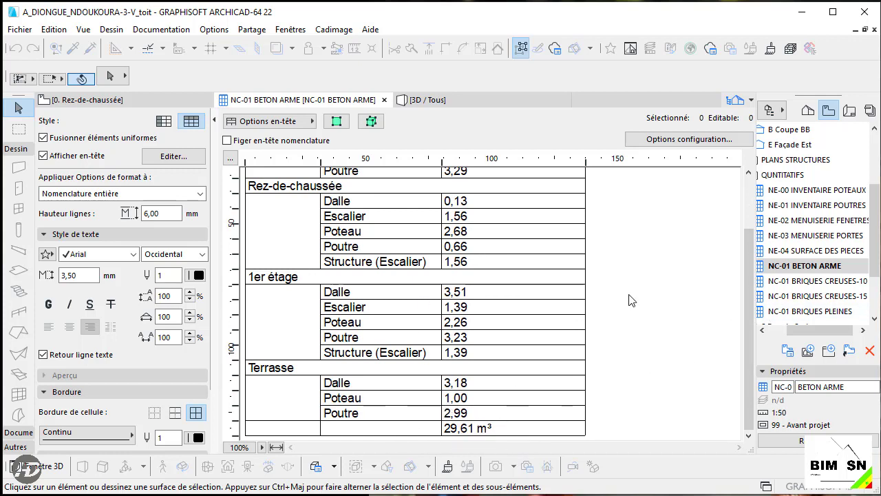
# Open the NC-01 BRIQUES CREUSES-10 schedule and examine its 0.1-Mur agglo+enduit-13 cm wall entries, the 1er étage subtotal and the grand total
pyautogui.click(837, 283)
pyautogui.doubleClick(837, 283)
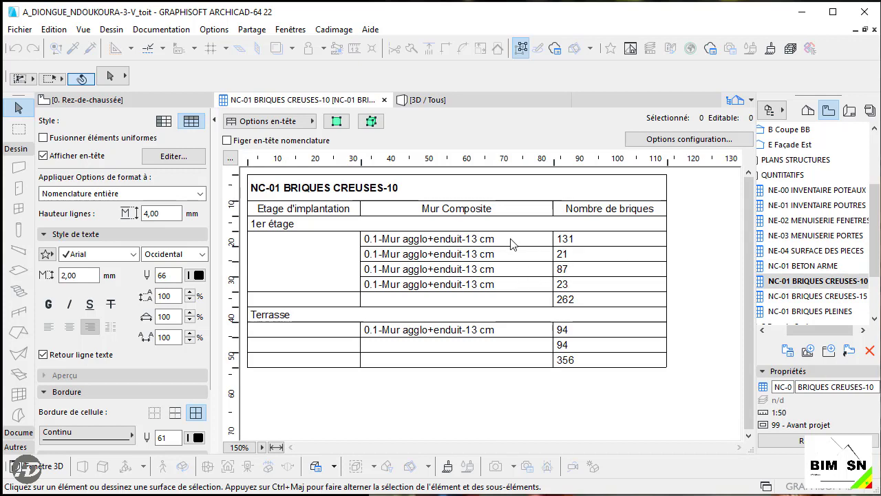
pyautogui.click(484, 237)
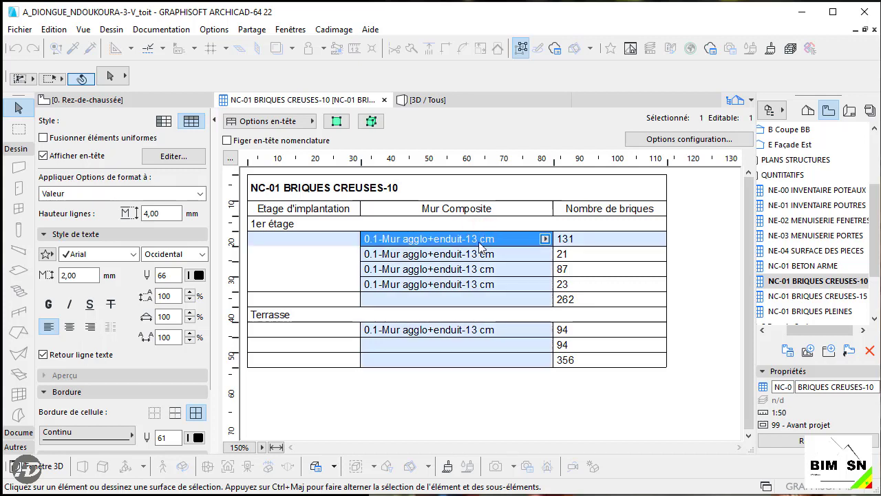
pyautogui.click(480, 254)
pyautogui.click(478, 269)
pyautogui.click(475, 284)
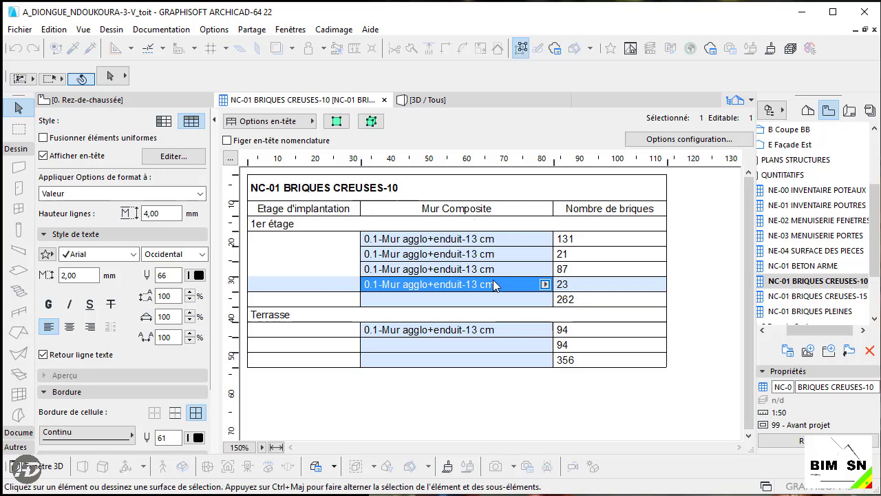
pyautogui.click(484, 241)
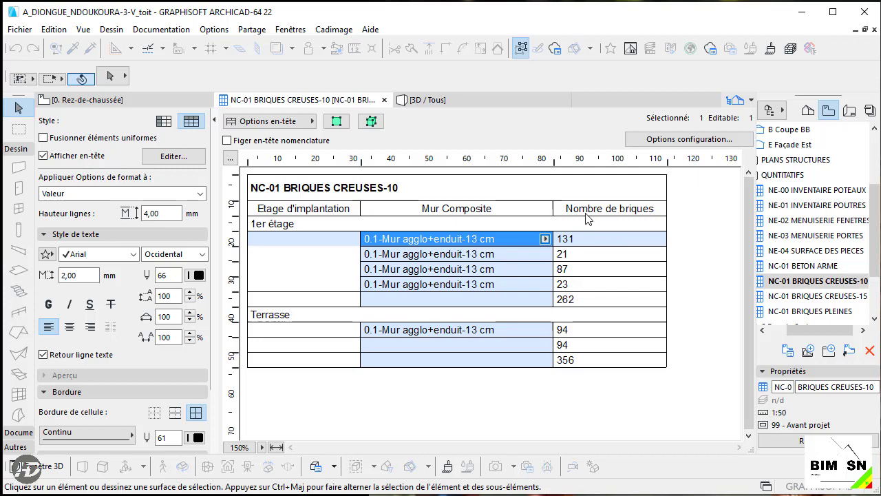
pyautogui.click(570, 298)
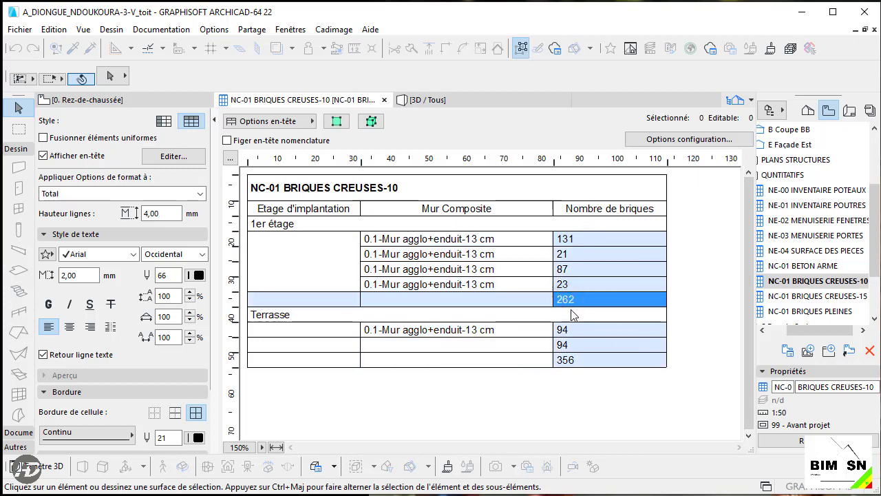
pyautogui.click(576, 365)
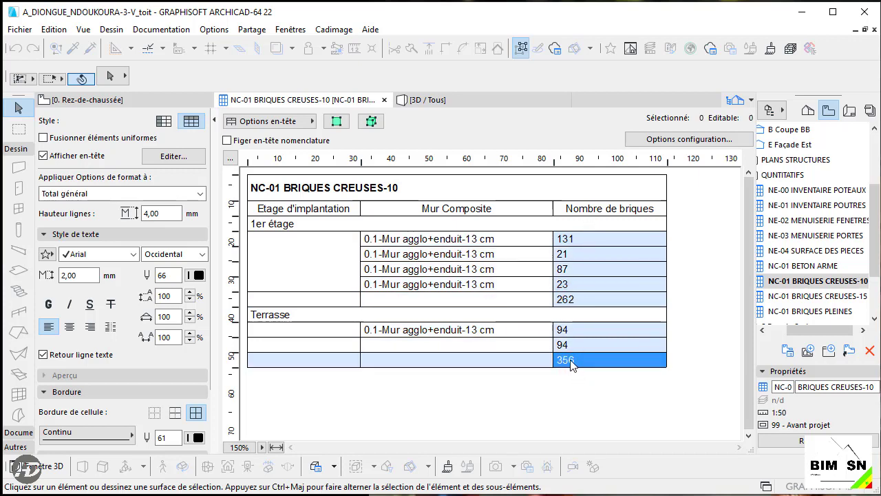
# Open the NC-01 BRIQUES CREUSES-15 schedule and look through its wall entries and brick count columns for each storey
pyautogui.doubleClick(837, 298)
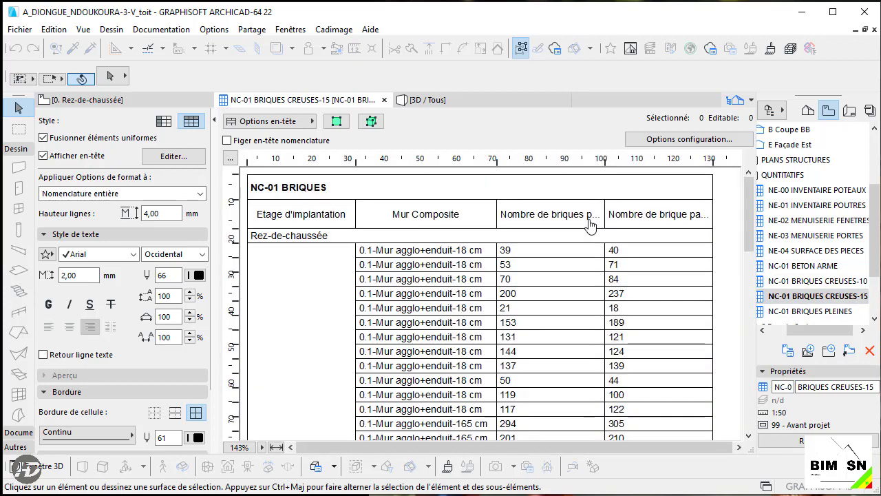
pyautogui.scroll(-8, 484, 309)
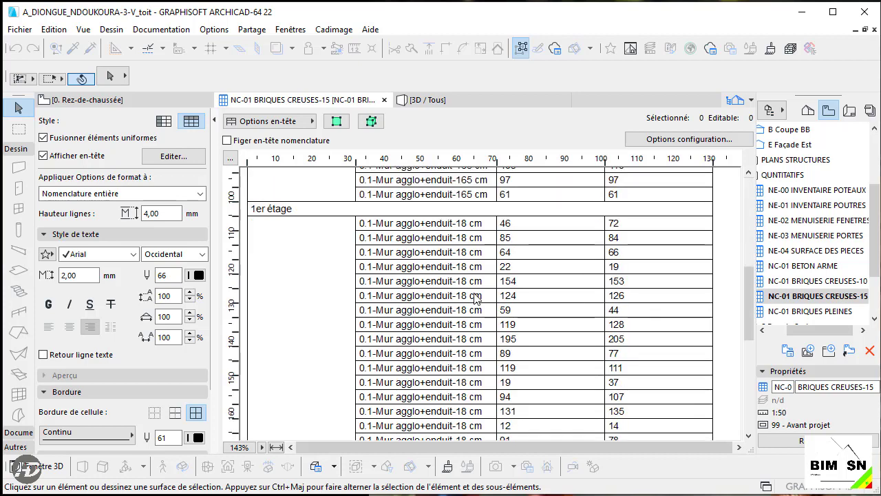
pyautogui.scroll(5, 556, 240)
pyautogui.scroll(5, 555, 240)
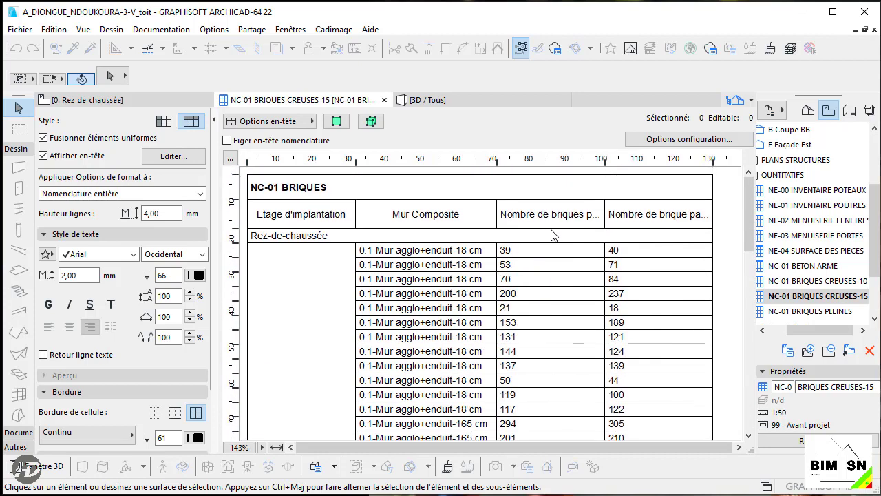
pyautogui.scroll(-8, 558, 240)
pyautogui.scroll(6, 661, 248)
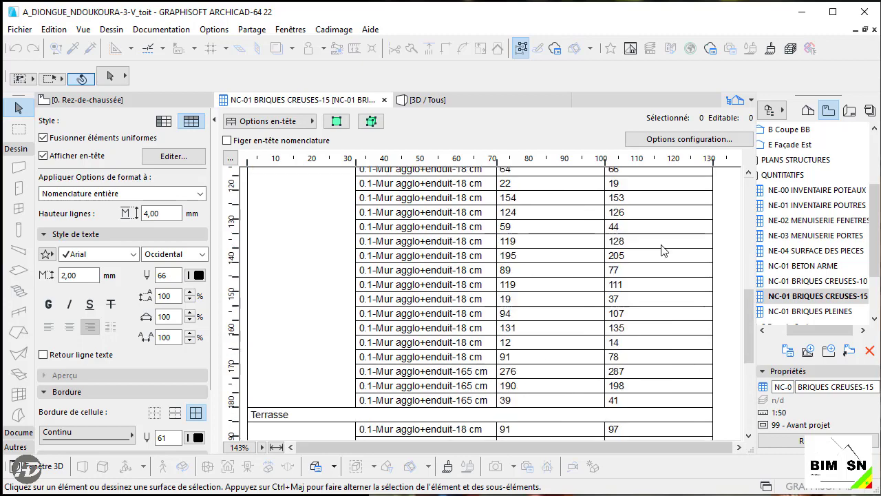
# Inspect the BRIQUES CREUSES-15 schedule's material and composite name criteria, widening the configuration window to read the full values
pyautogui.click(685, 140)
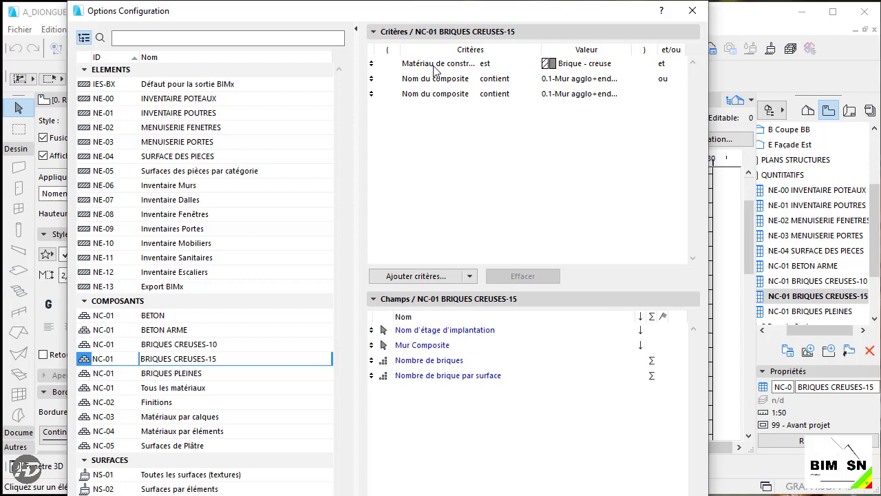
pyautogui.click(589, 65)
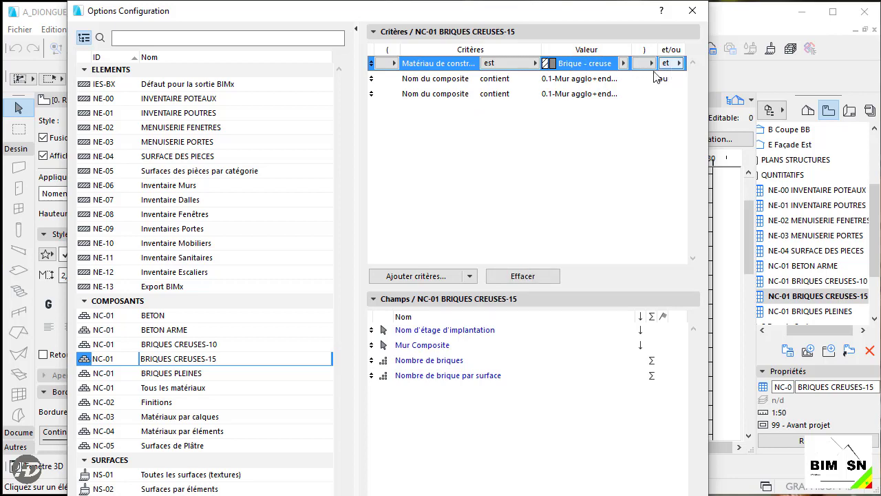
pyautogui.click(589, 82)
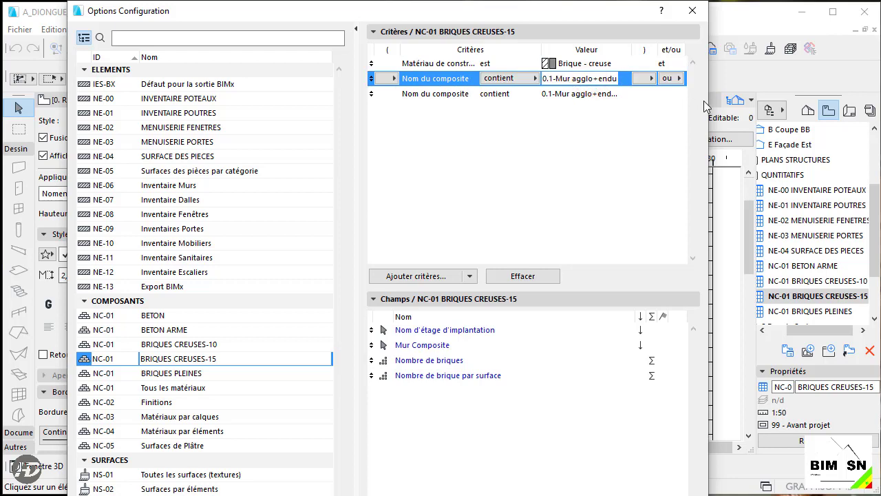
pyautogui.moveTo(709, 101); pyautogui.dragTo(837, 101)
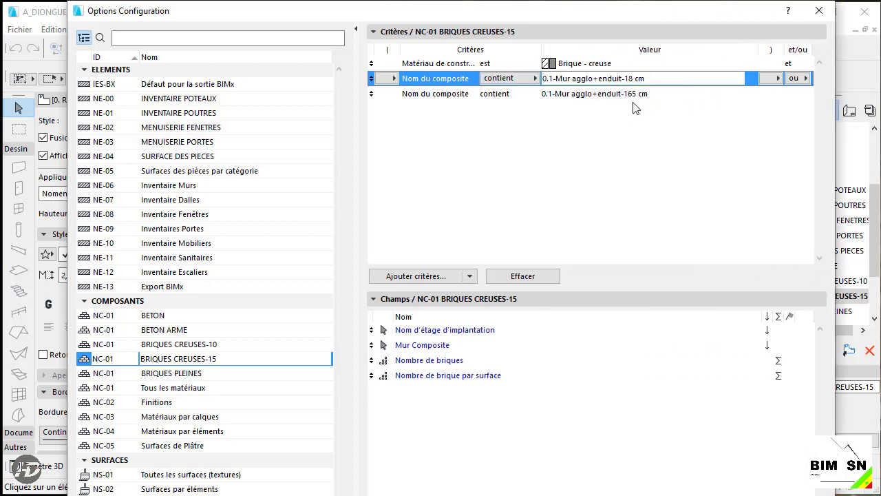
pyautogui.click(819, 10)
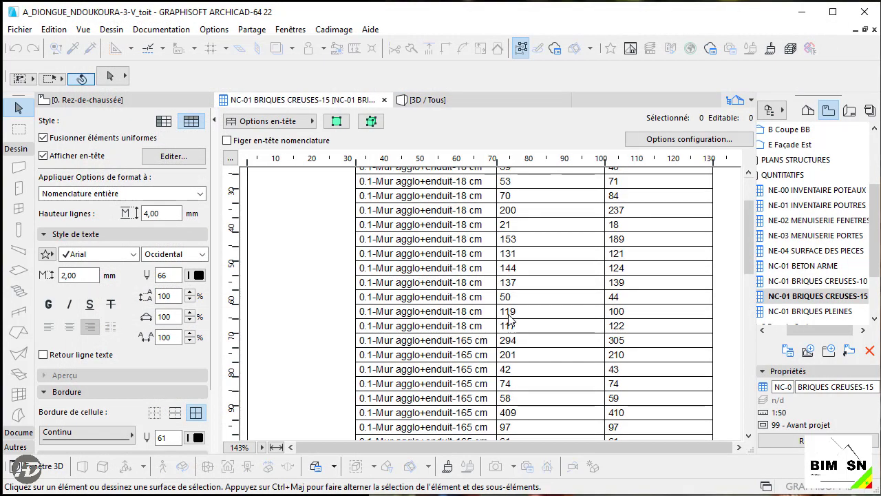
# Read the BRIQUES CREUSES-15 schedule down to its overall brick totals and return to its header
pyautogui.scroll(-5, 471, 269)
pyautogui.scroll(-1, 468, 296)
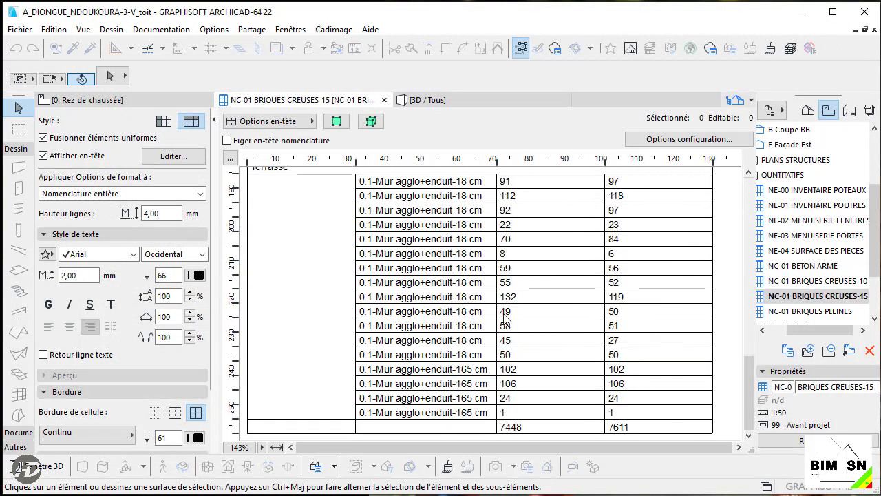
pyautogui.scroll(6, 676, 235)
pyautogui.scroll(4, 676, 235)
# Check the Nombre de brique par surface field in the BRIQUES CREUSES-15 schedule configuration
pyautogui.click(699, 139)
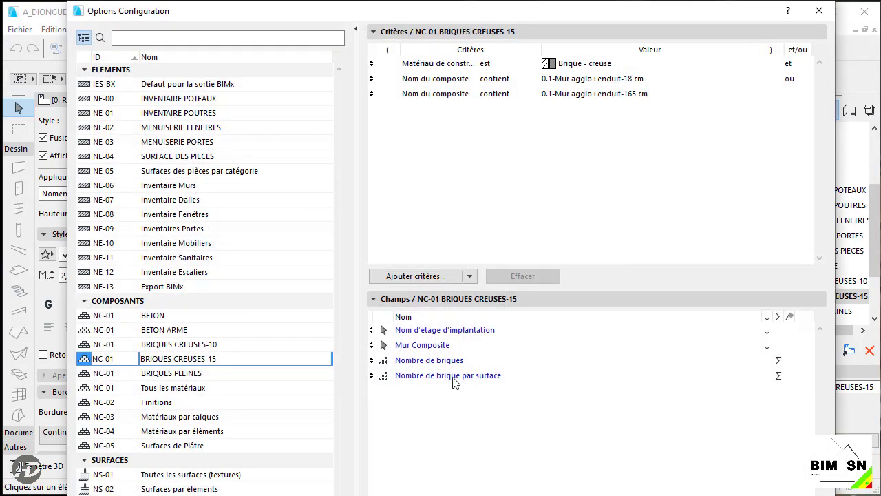
pyautogui.click(454, 382)
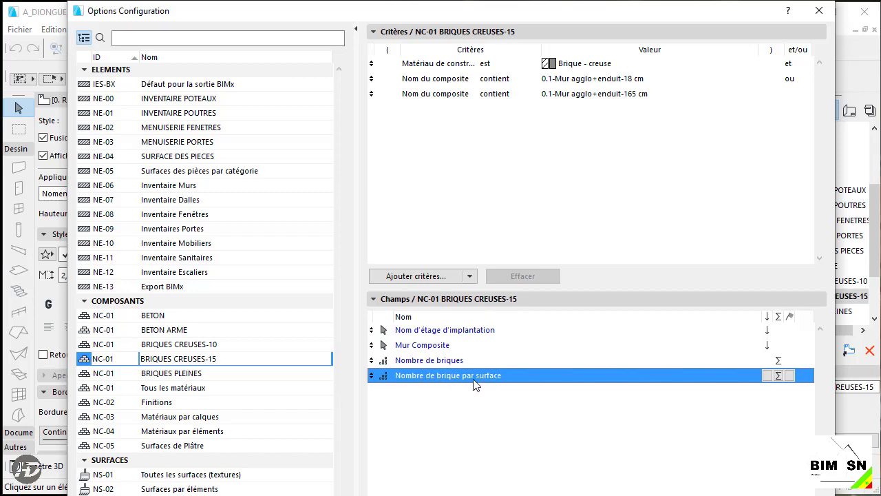
pyautogui.click(818, 10)
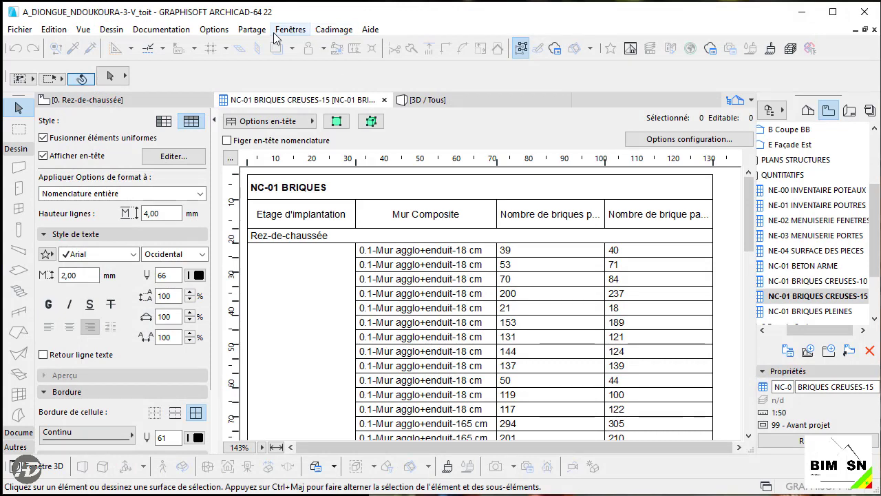
# Open the property manager and inspect the formula of the Nombre de briques property
pyautogui.click(213, 31)
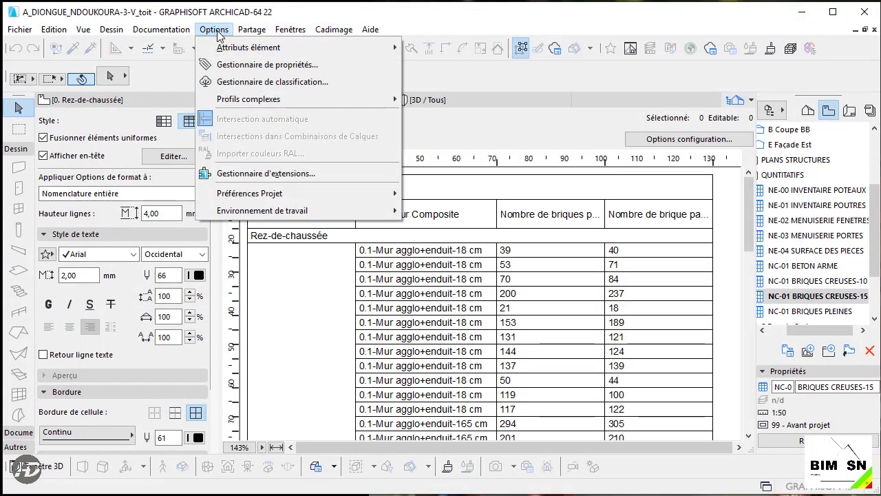
pyautogui.click(259, 67)
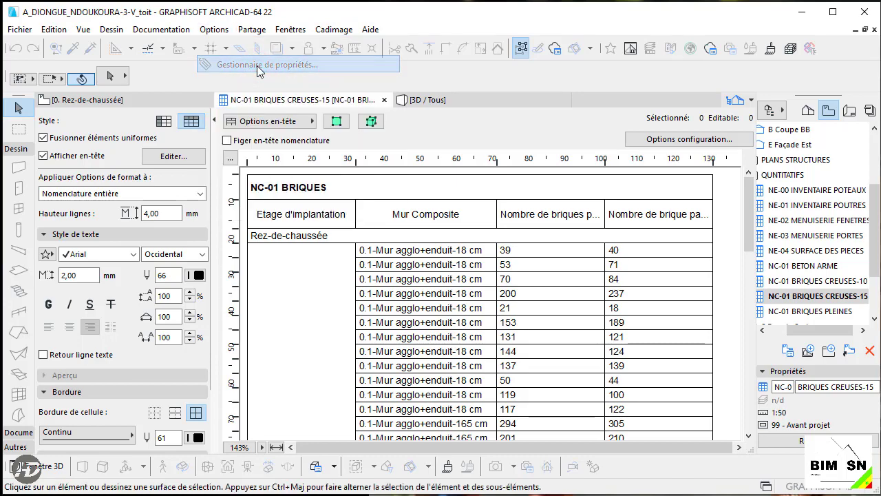
pyautogui.moveTo(531, 154); pyautogui.dragTo(307, 48)
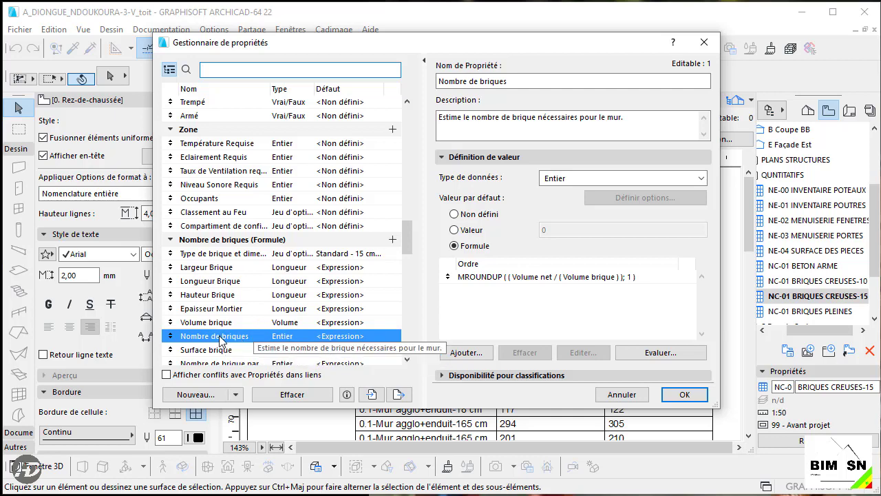
pyautogui.click(235, 394)
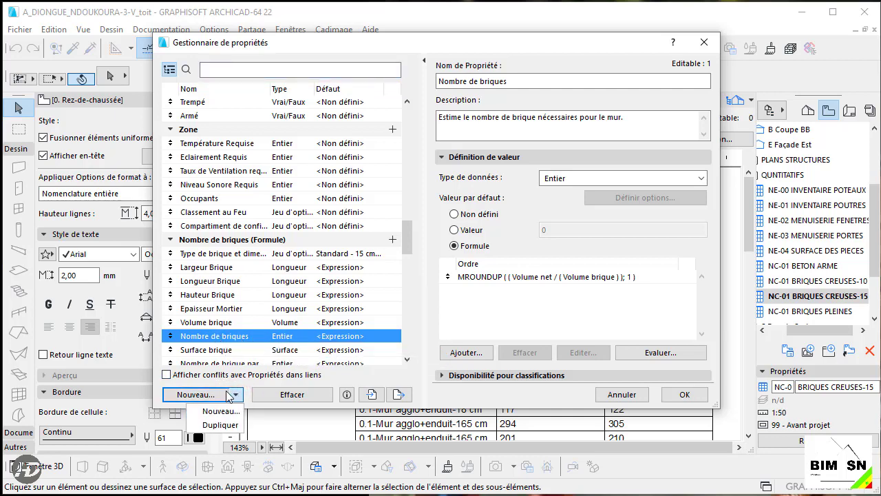
pyautogui.click(392, 375)
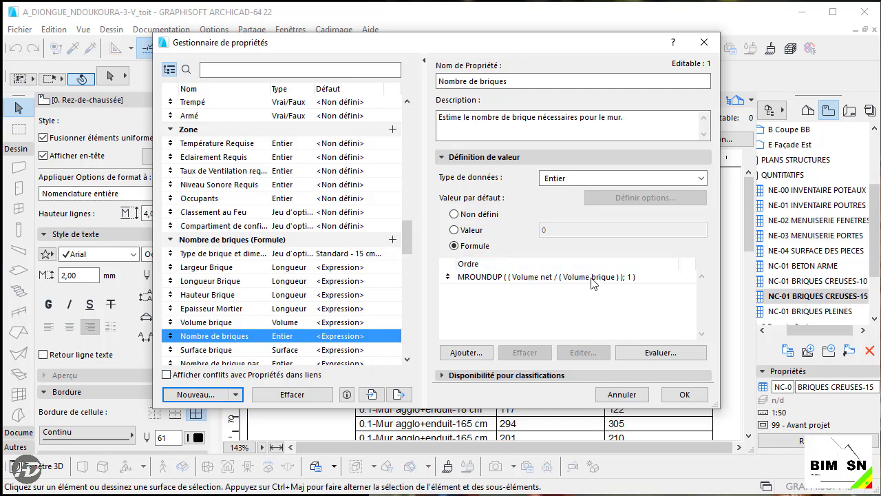
pyautogui.click(524, 278)
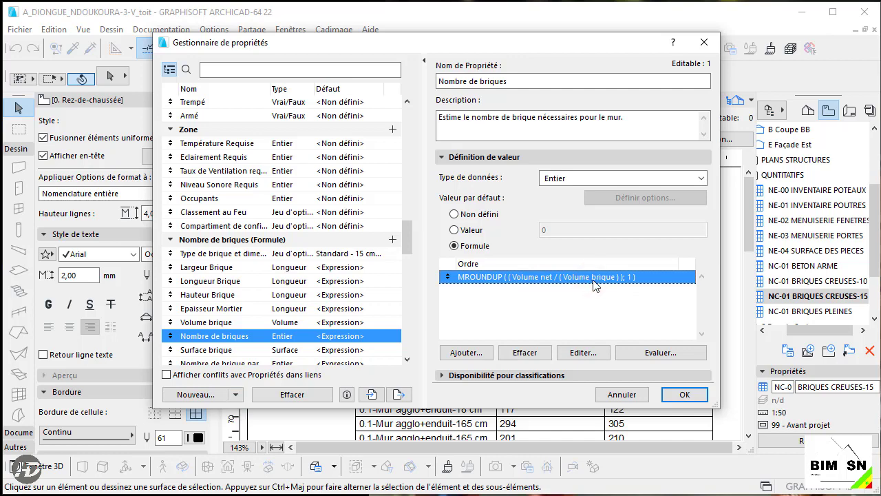
pyautogui.doubleClick(632, 281)
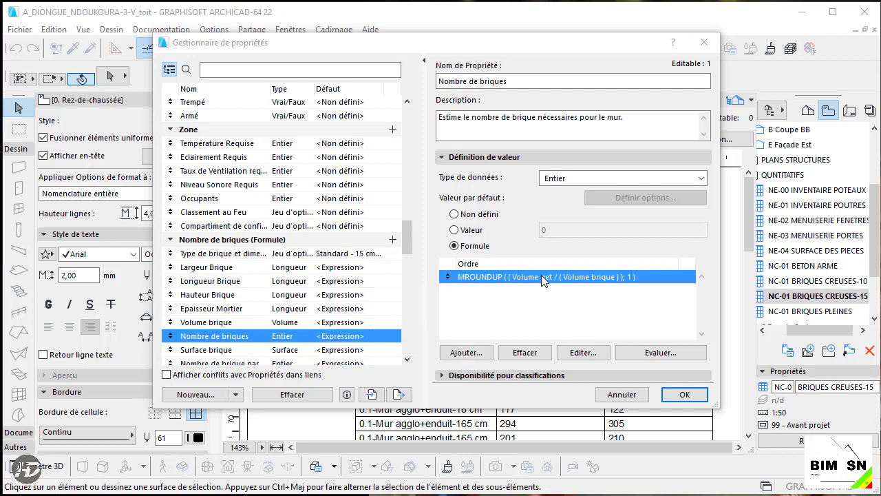
# Inspect the Volume brique property's formula and leave the property manager without saving changes
pyautogui.click(229, 324)
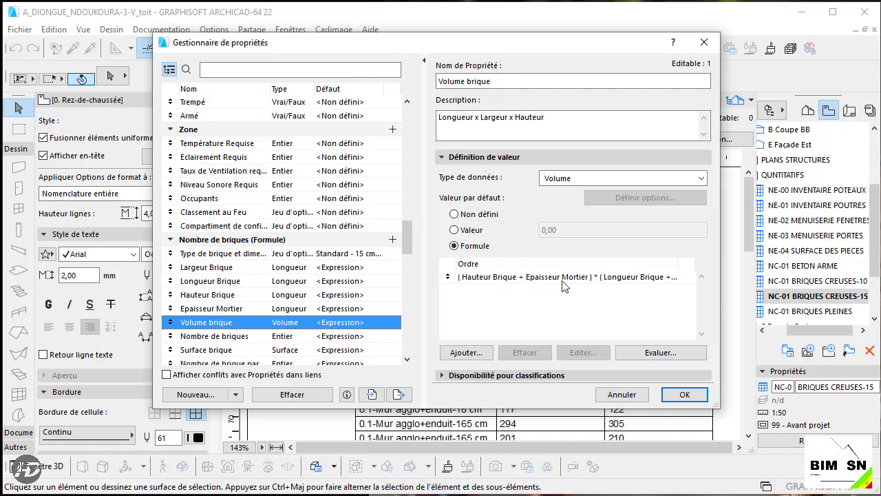
pyautogui.click(659, 279)
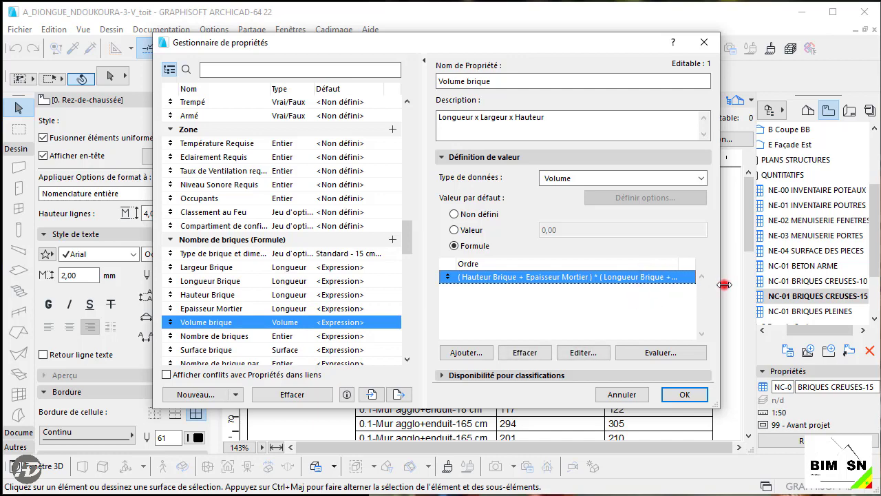
pyautogui.moveTo(716, 289); pyautogui.dragTo(694, 313)
pyautogui.click(633, 398)
# Look over the schedule's 1er étage and Terrasse entries and collapse the QUNTITATIFS and PLANS ARCHI view folders
pyautogui.scroll(-5, 528, 277)
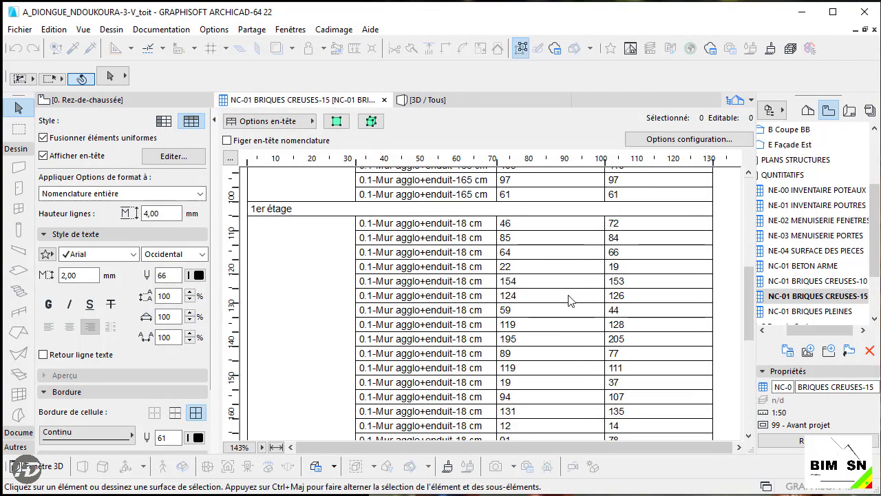
pyautogui.scroll(-5, 571, 301)
pyautogui.scroll(-2, 823, 285)
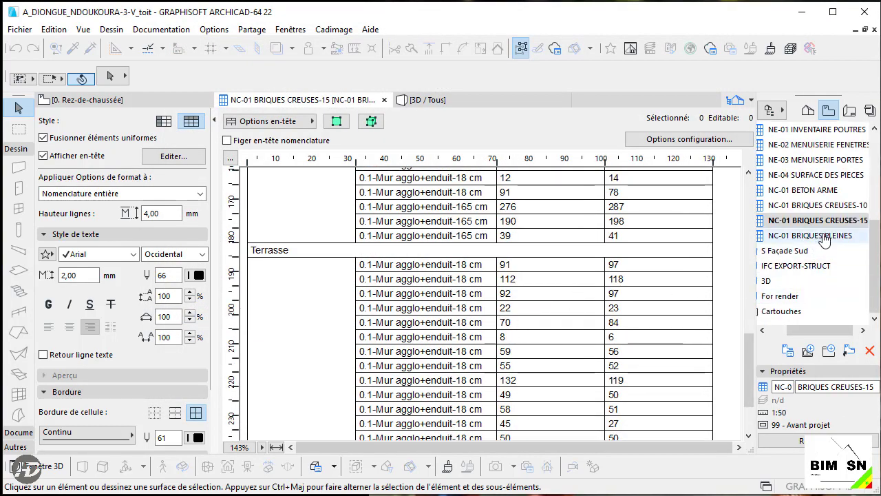
pyautogui.scroll(1, 825, 248)
pyautogui.scroll(3, 827, 250)
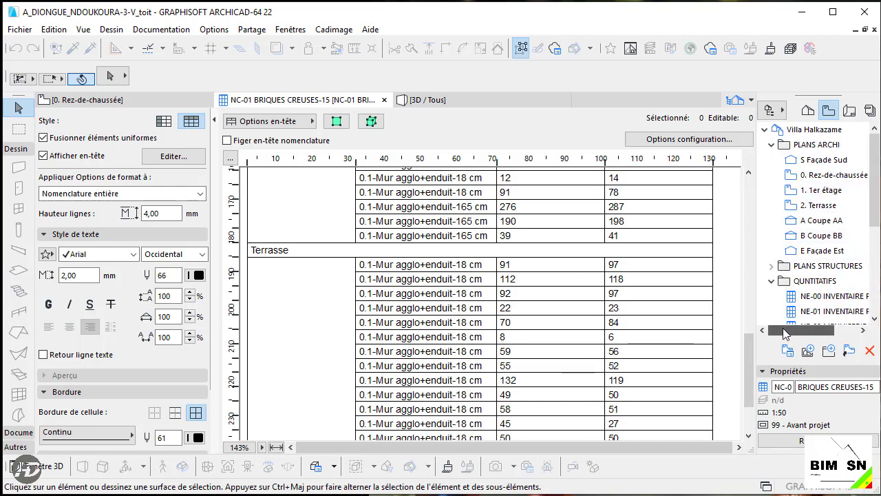
pyautogui.click(771, 280)
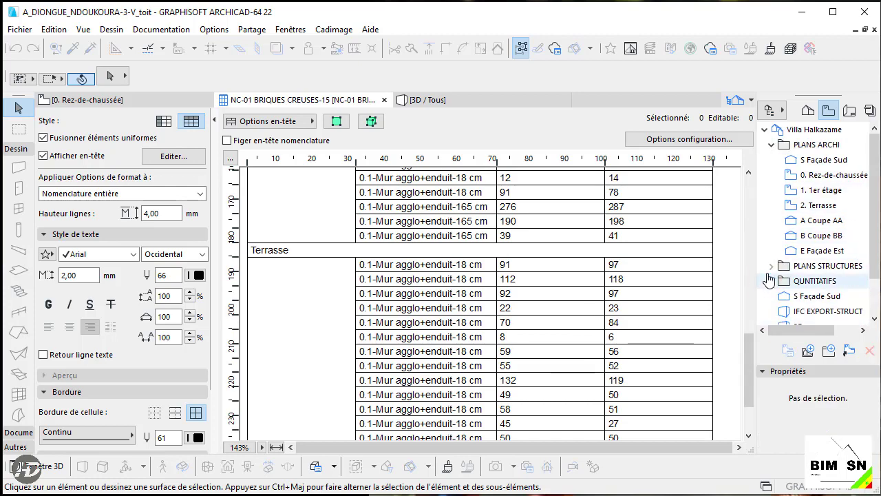
pyautogui.click(771, 144)
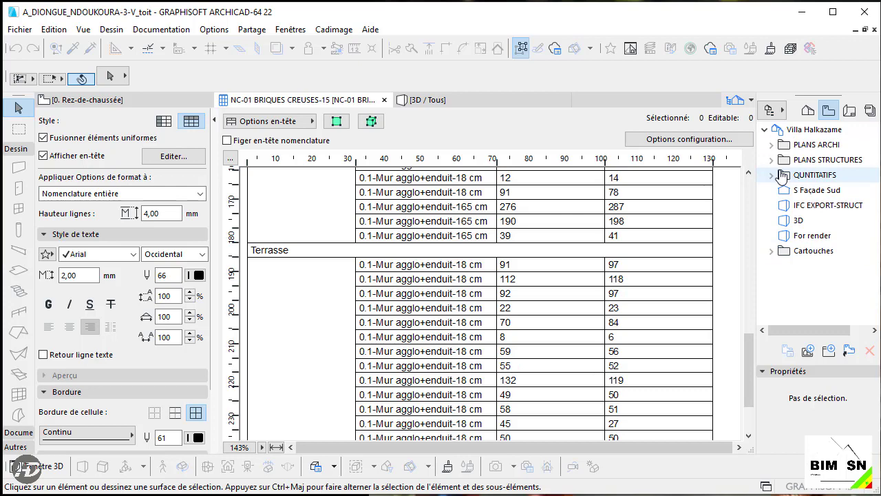
# Show the layout book and view the 01.1 S Façade Sud and 01.2 0. Rez-de-chaussée layouts
pyautogui.click(848, 112)
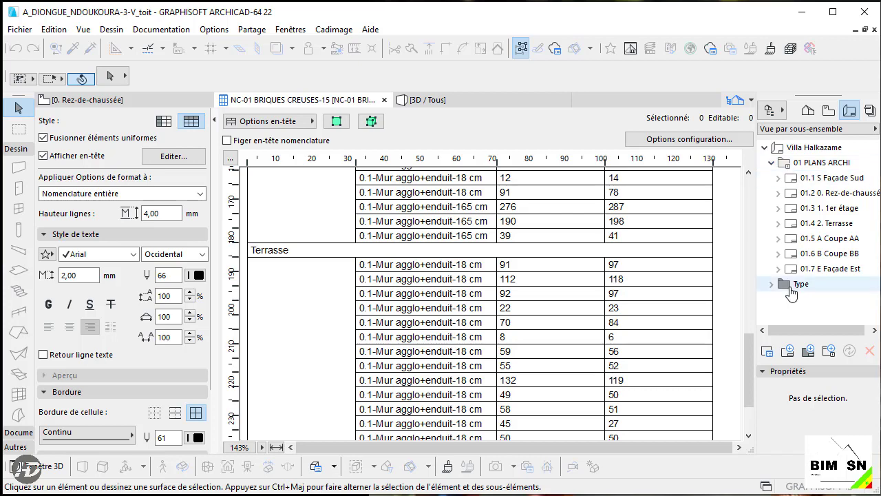
pyautogui.doubleClick(822, 178)
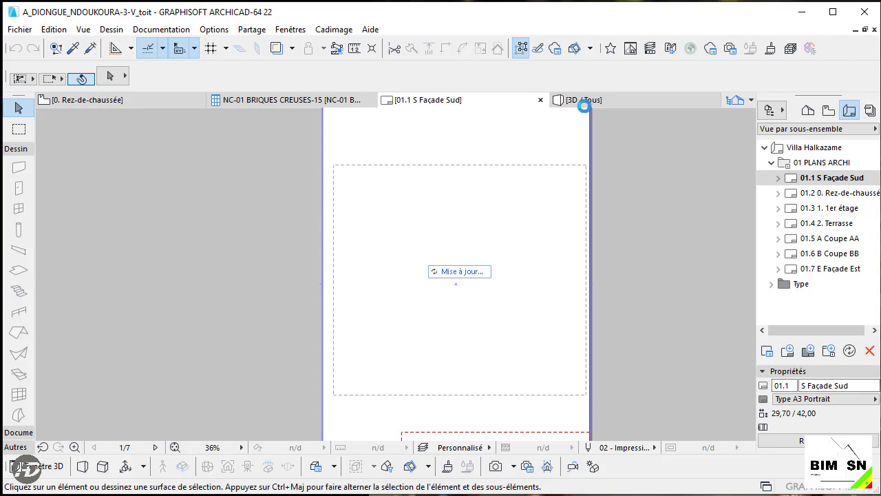
pyautogui.scroll(3, 522, 298)
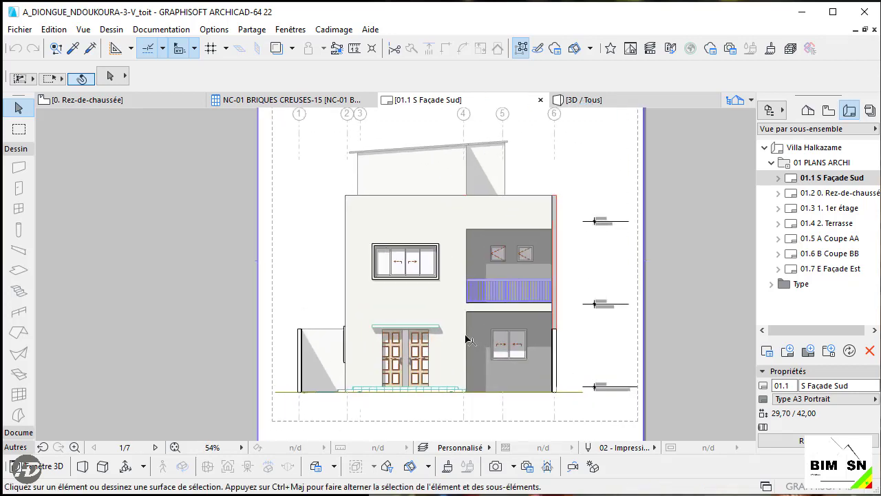
pyautogui.click(833, 198)
pyautogui.doubleClick(833, 198)
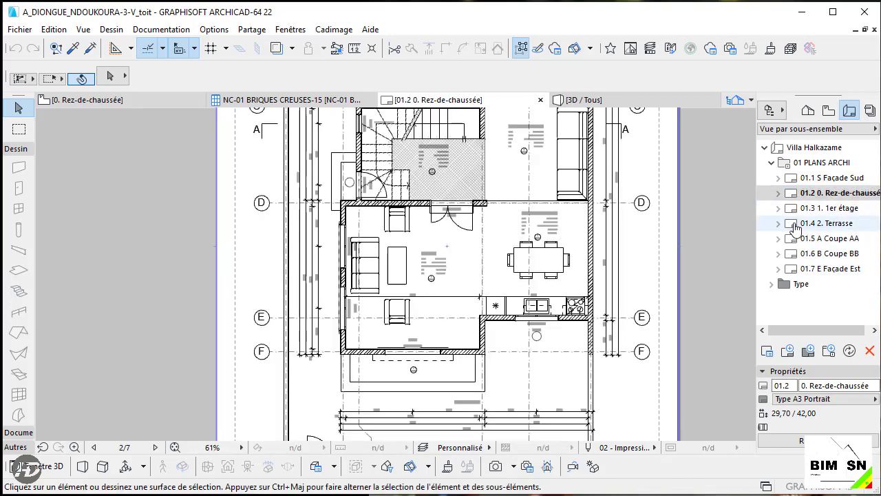
# Open the 01.3 1. 1er étage layout and examine its wall corner detail, bedroom, dimensions and overall plan
pyautogui.doubleClick(830, 209)
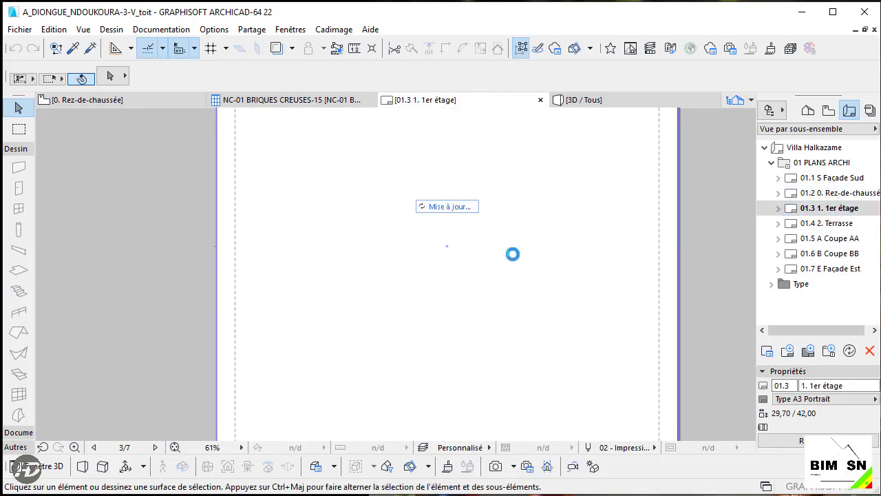
pyautogui.moveTo(515, 183); pyautogui.dragTo(508, 303, button='middle')
pyautogui.scroll(-3, 463, 169)
pyautogui.scroll(4, 462, 169)
pyautogui.scroll(8, 463, 169)
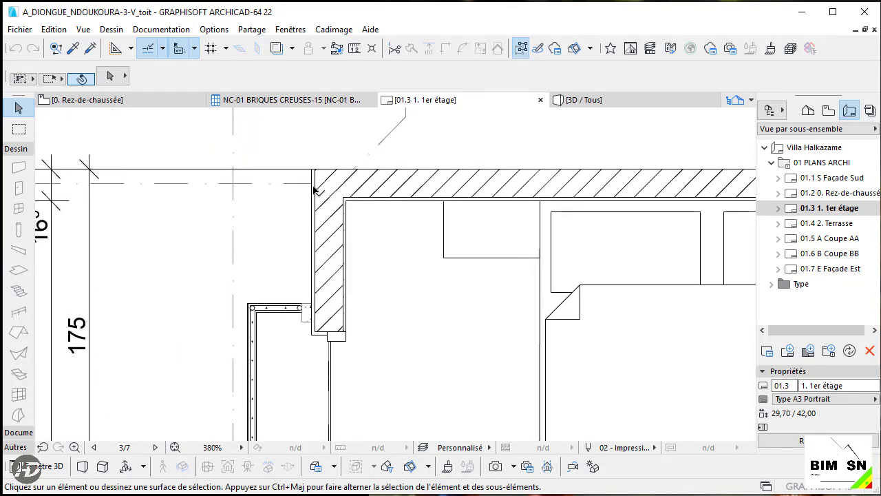
pyautogui.scroll(-5, 207, 193)
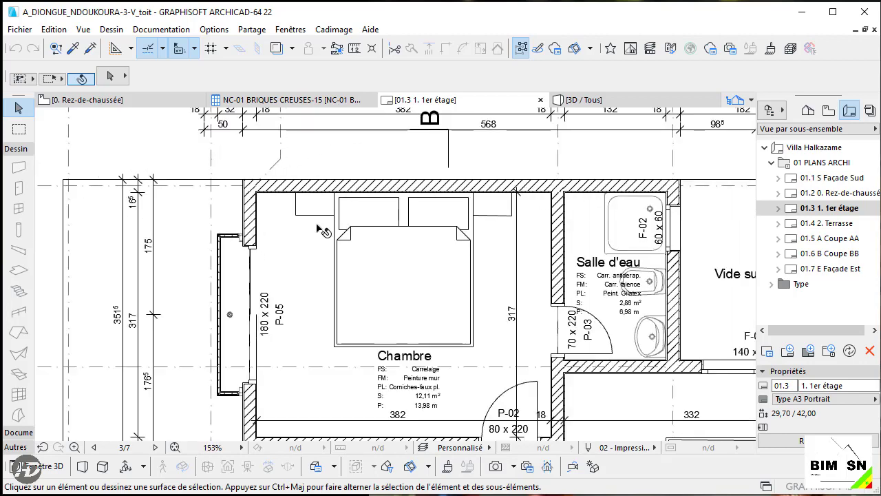
pyautogui.scroll(-6, 338, 199)
pyautogui.scroll(2, 414, 269)
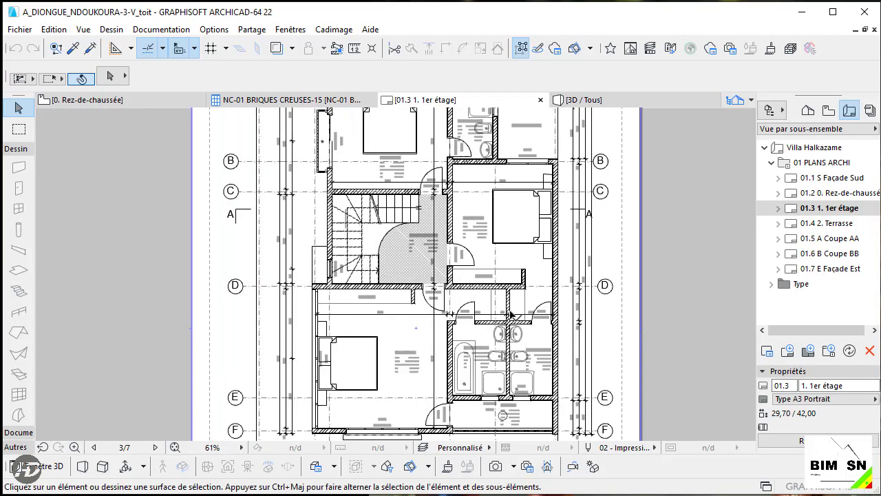
# View the 01.4 2. Terrasse layout and examine the slab and wall junctions on the 01.5 A Coupe AA layout
pyautogui.click(826, 225)
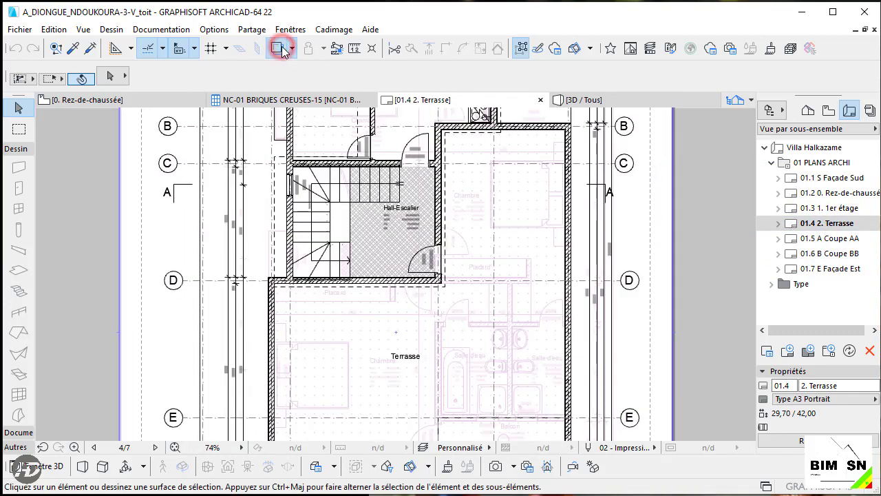
pyautogui.scroll(-3, 544, 244)
pyautogui.doubleClick(830, 239)
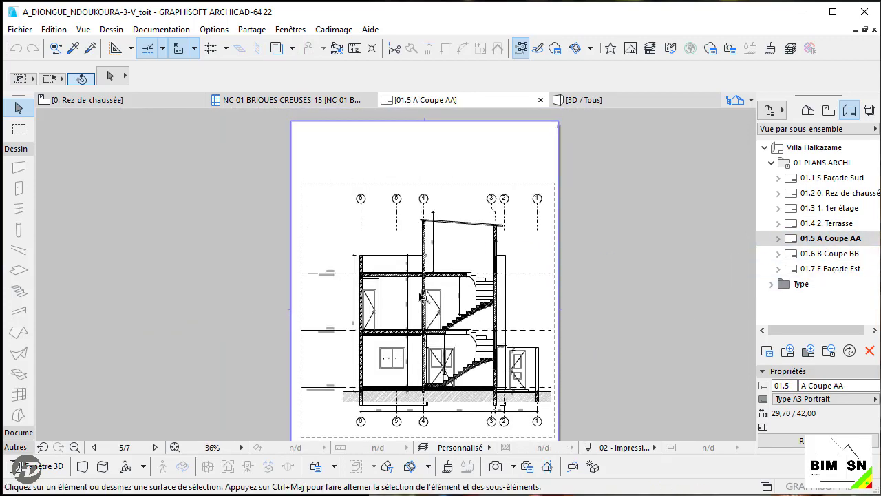
pyautogui.scroll(5, 465, 172)
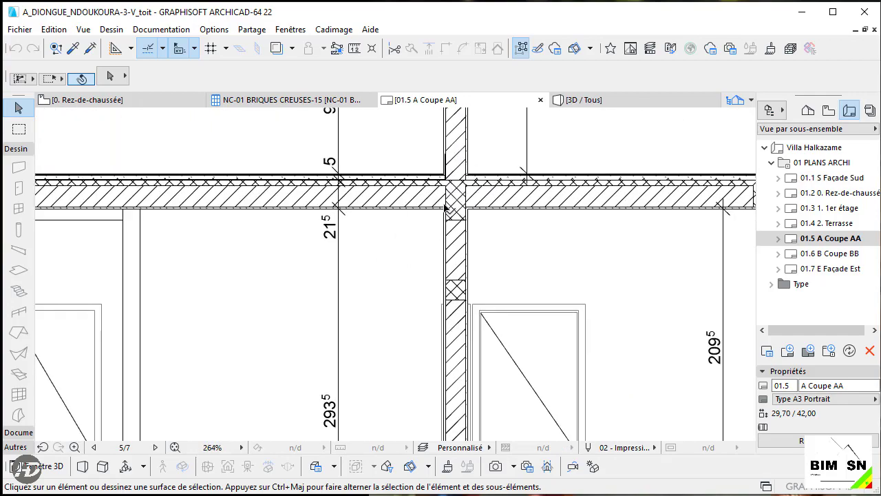
pyautogui.scroll(2, 513, 146)
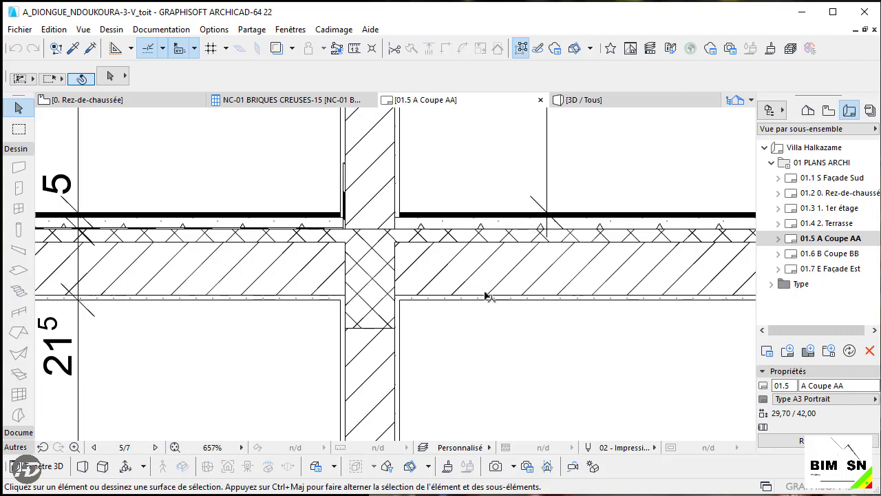
pyautogui.scroll(-5, 369, 246)
pyautogui.scroll(-6, 368, 246)
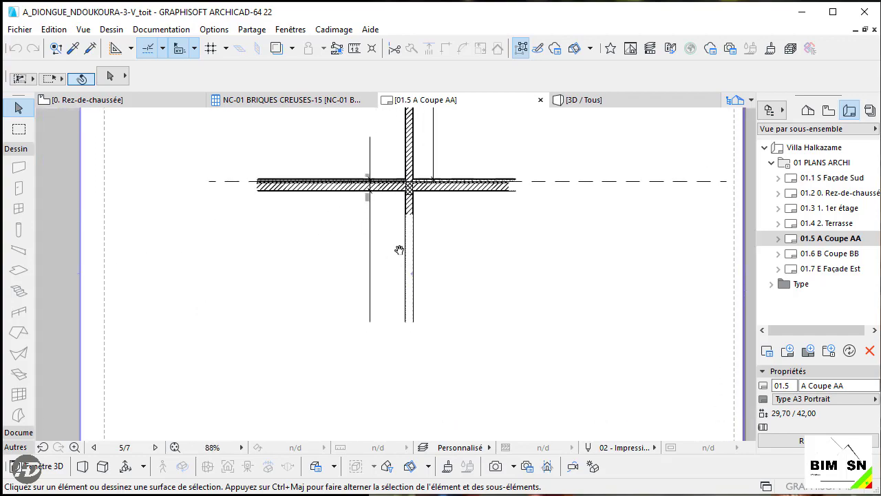
pyautogui.scroll(5, 399, 353)
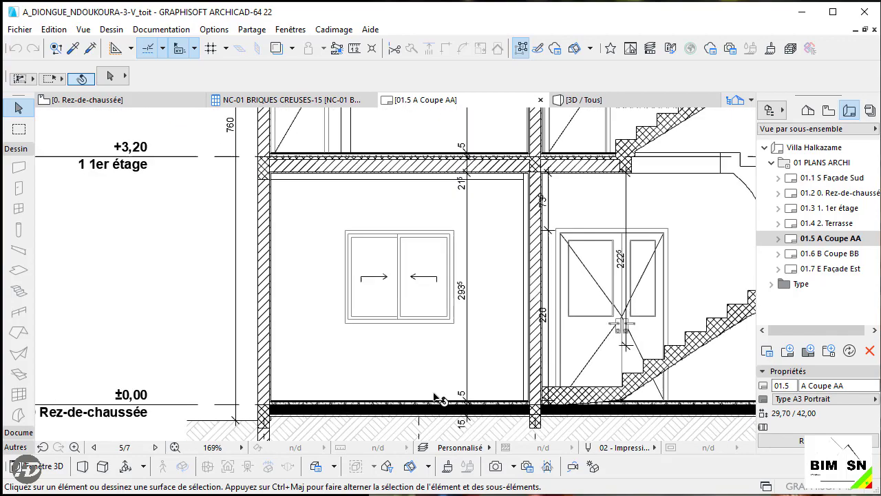
pyautogui.scroll(-5, 409, 196)
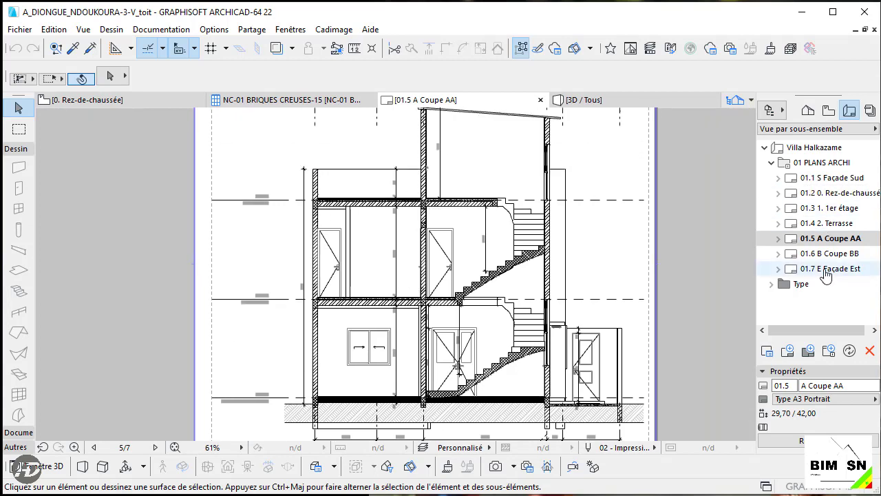
# List the publisher sets and check the publication properties of 01 PERMIS (PDF), 02 PLANS DWG and 03 Villa Halkazame BIMX
pyautogui.click(870, 116)
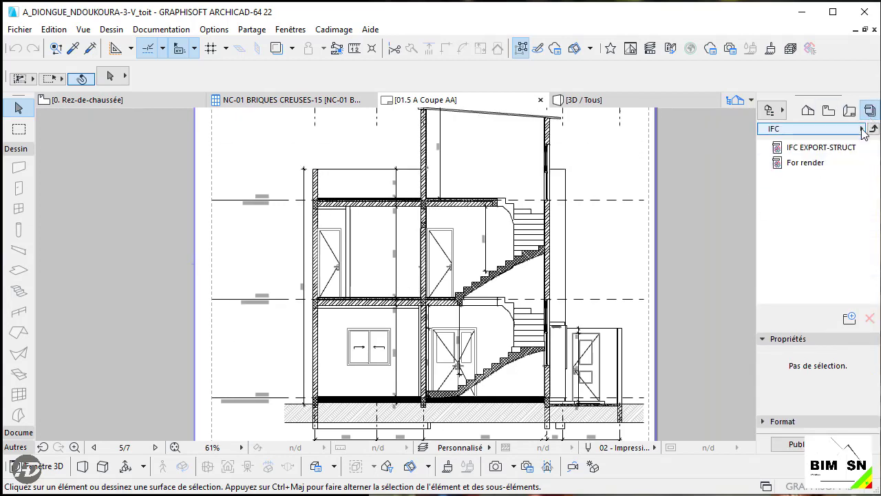
pyautogui.click(873, 129)
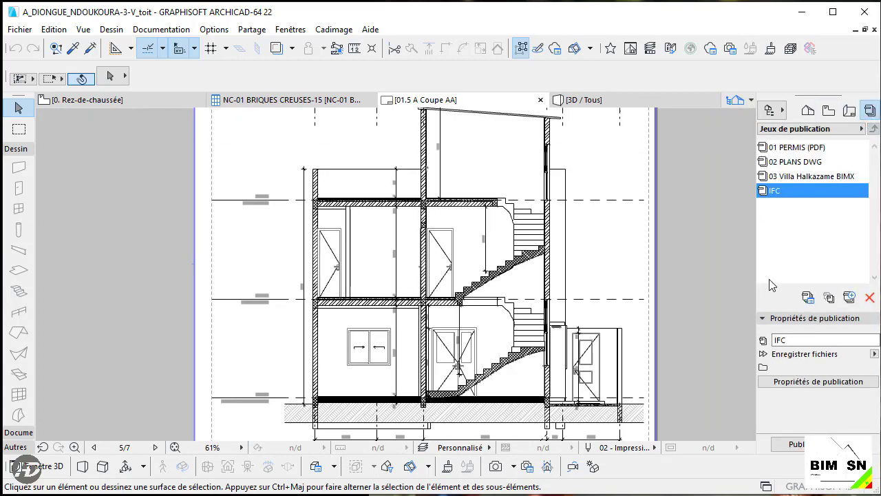
pyautogui.click(808, 152)
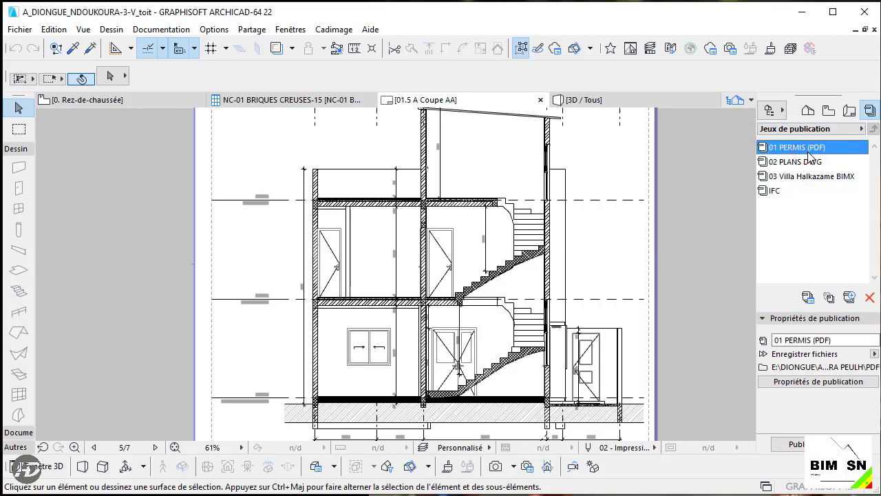
pyautogui.click(807, 163)
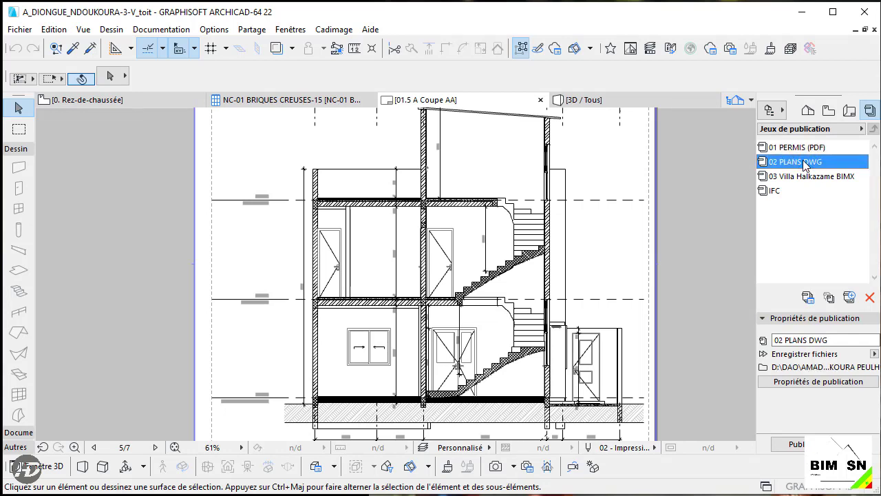
pyautogui.click(802, 166)
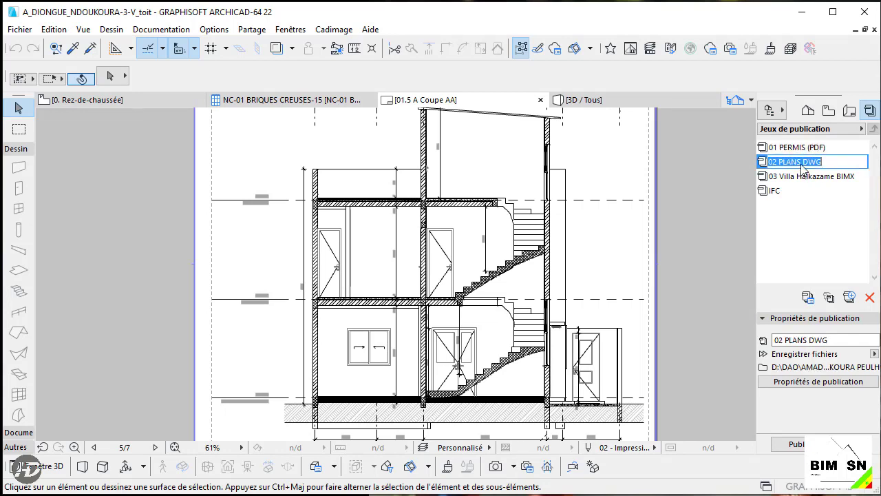
pyautogui.click(830, 180)
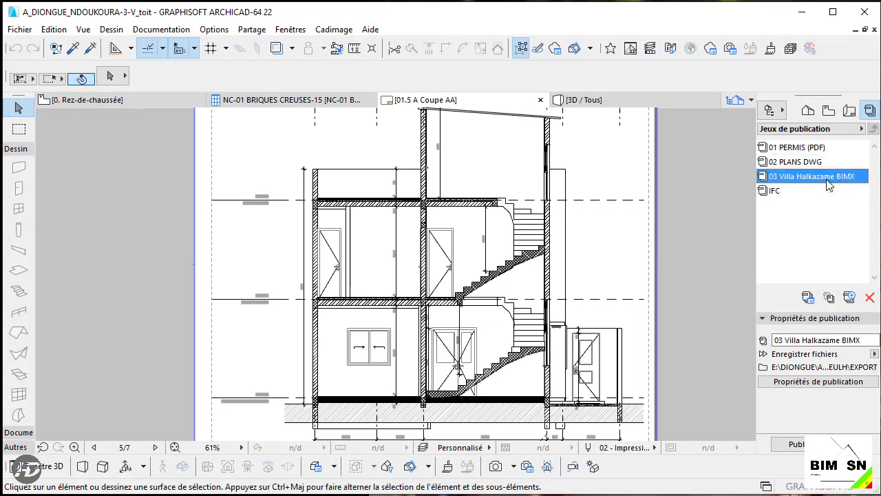
# Show the contents of the IFC publisher set and check its publication properties
pyautogui.click(829, 180)
pyautogui.click(830, 207)
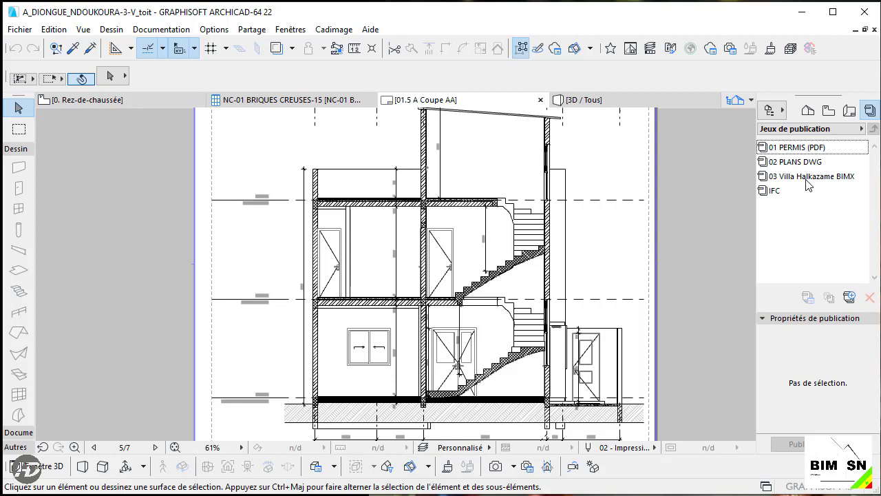
pyautogui.doubleClick(780, 194)
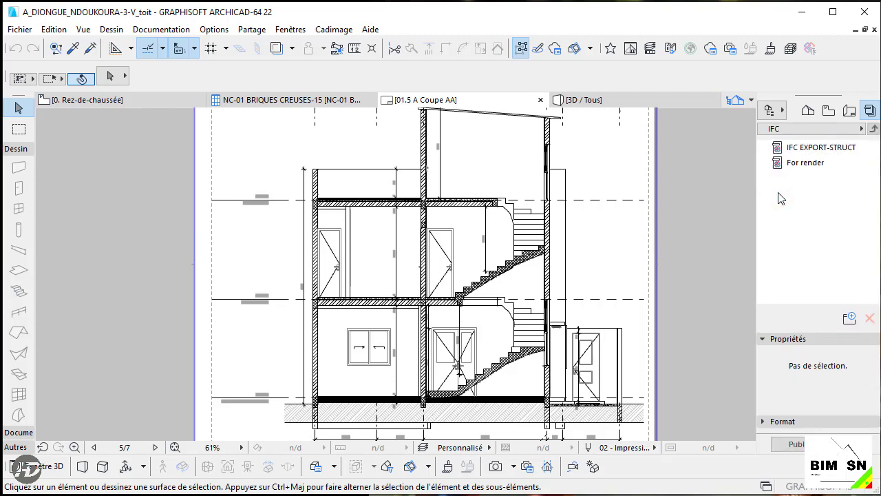
pyautogui.click(873, 129)
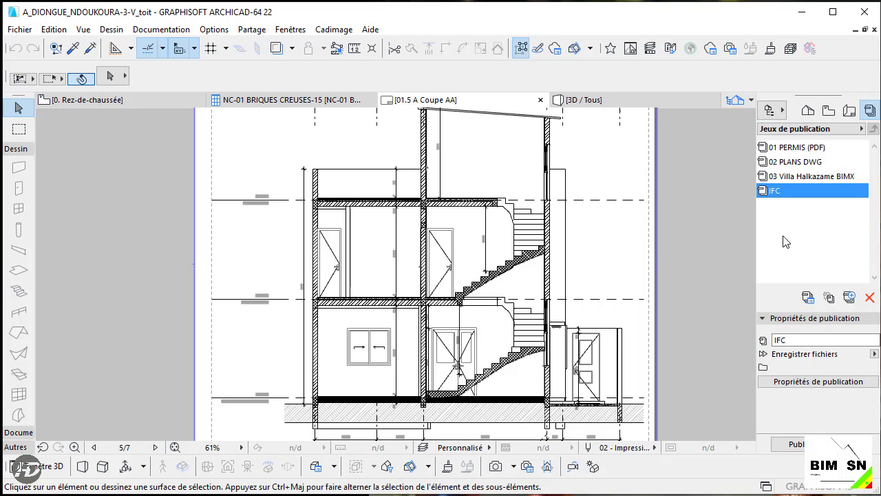
pyautogui.doubleClick(787, 190)
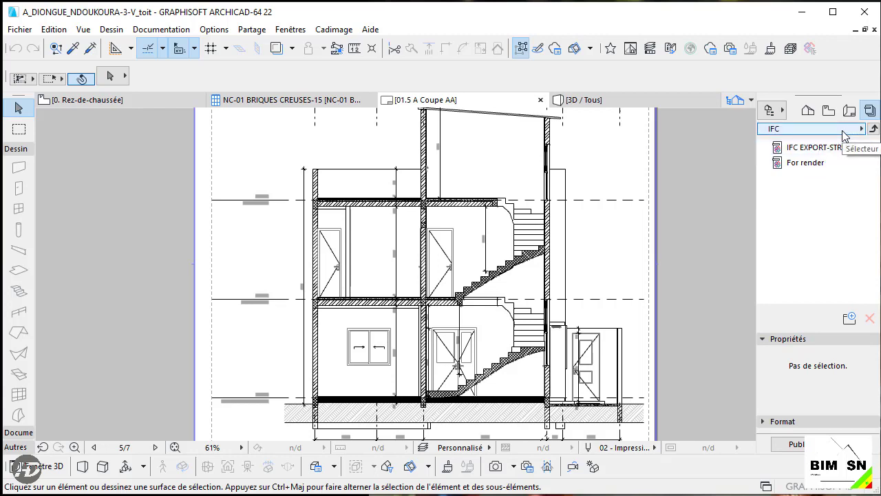
# Open the IFC EXPORT-STRUCT view and examine the structural 3D model from several angles
pyautogui.doubleClick(821, 149)
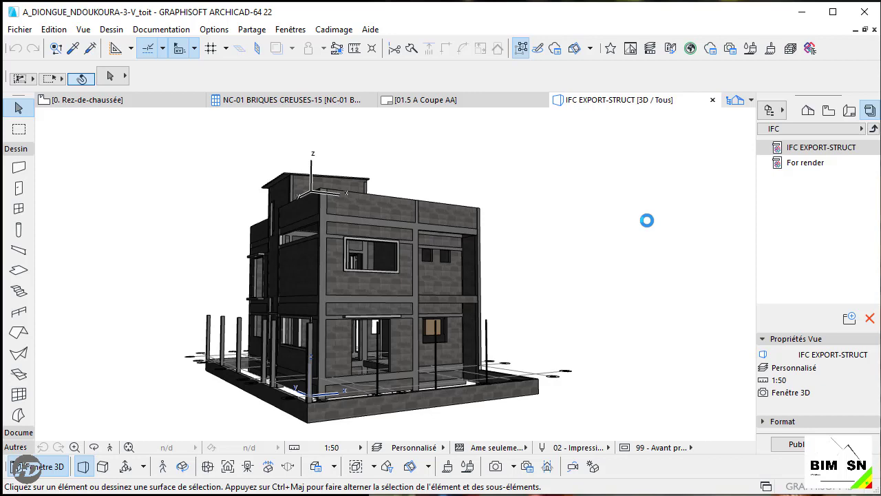
pyautogui.scroll(-2, 421, 302)
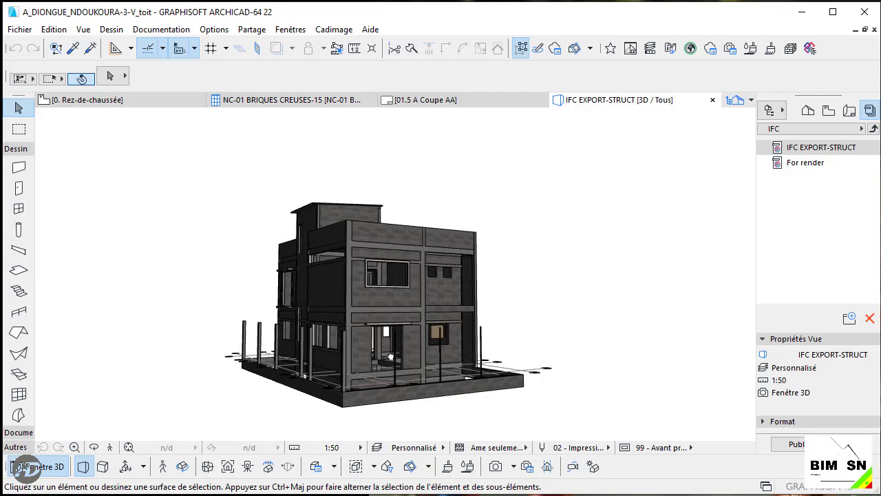
pyautogui.moveTo(361, 307); pyautogui.dragTo(399, 329, button='middle')
pyautogui.keyDown('shift'); pyautogui.moveTo(306, 311); pyautogui.dragTo(383, 282, button='middle'); pyautogui.keyUp('shift')
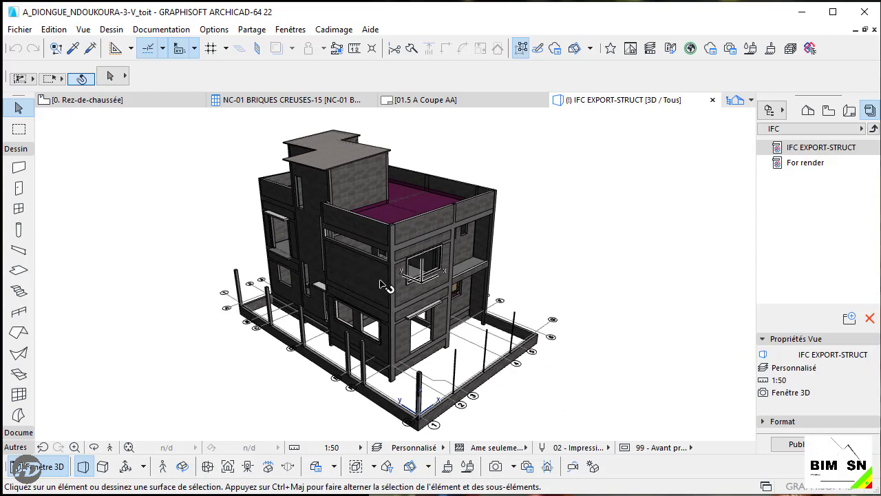
pyautogui.scroll(2, 375, 288)
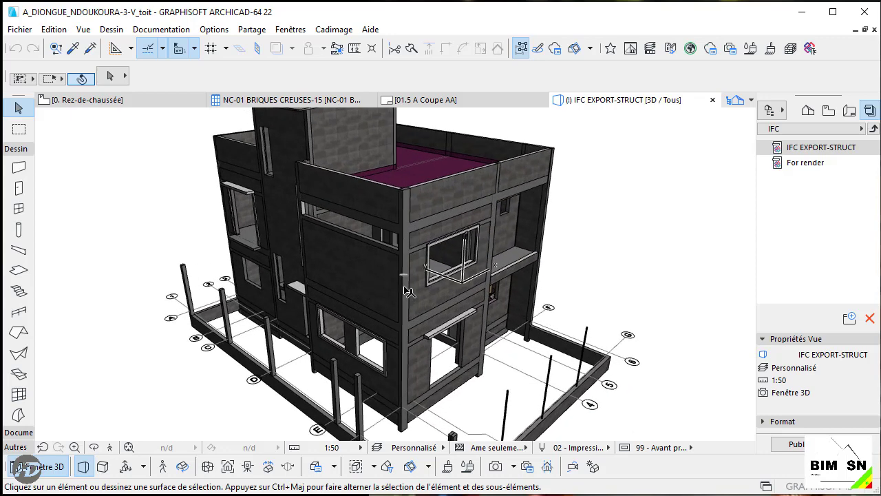
pyautogui.keyDown('shift'); pyautogui.moveTo(420, 249); pyautogui.dragTo(399, 245, button='middle'); pyautogui.keyUp('shift')
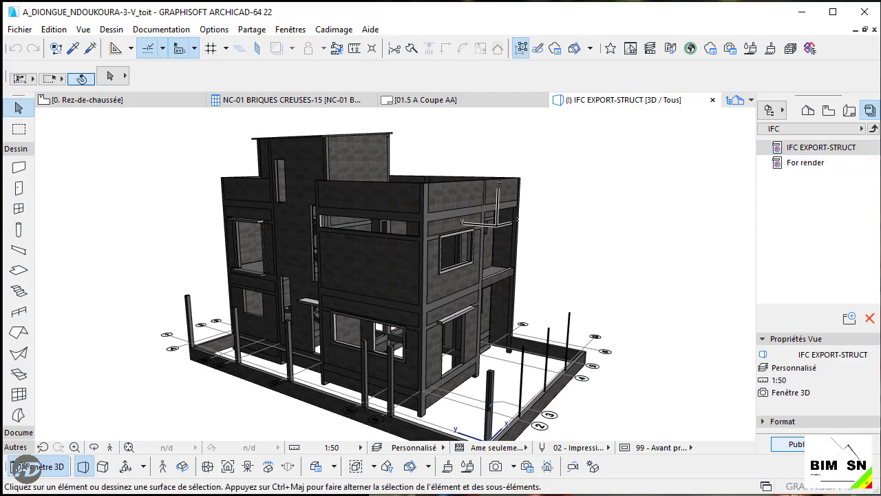
# Set the IFC set's publication path to the EXPORT folder inside NDOUKOURA PEULH on drive D:, saving files in a hierarchical structure
pyautogui.click(795, 444)
pyautogui.click(642, 316)
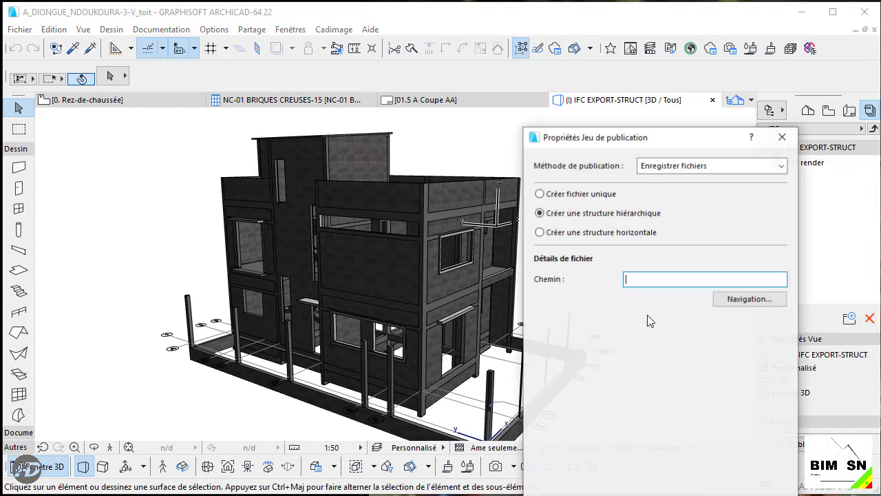
pyautogui.click(734, 302)
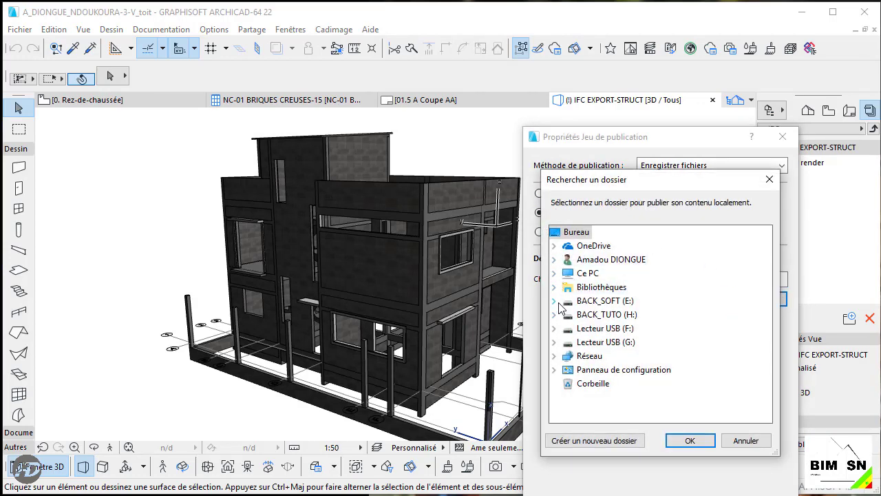
pyautogui.click(555, 274)
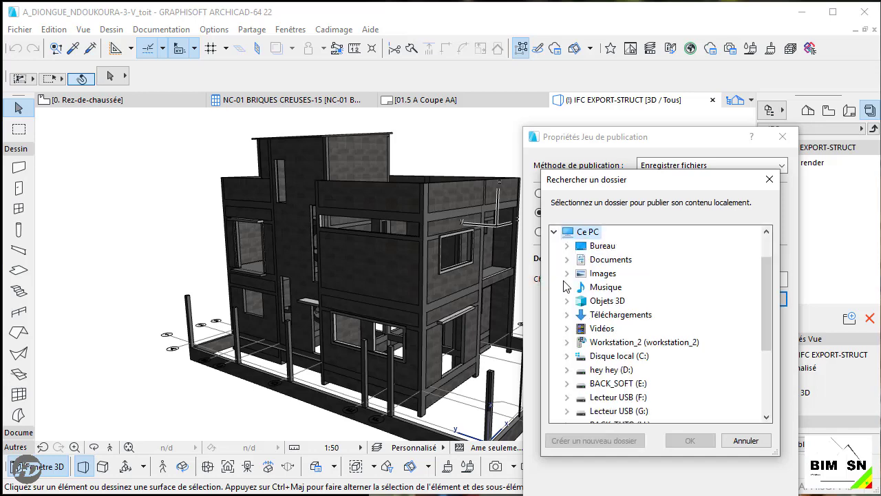
pyautogui.click(617, 373)
pyautogui.click(628, 332)
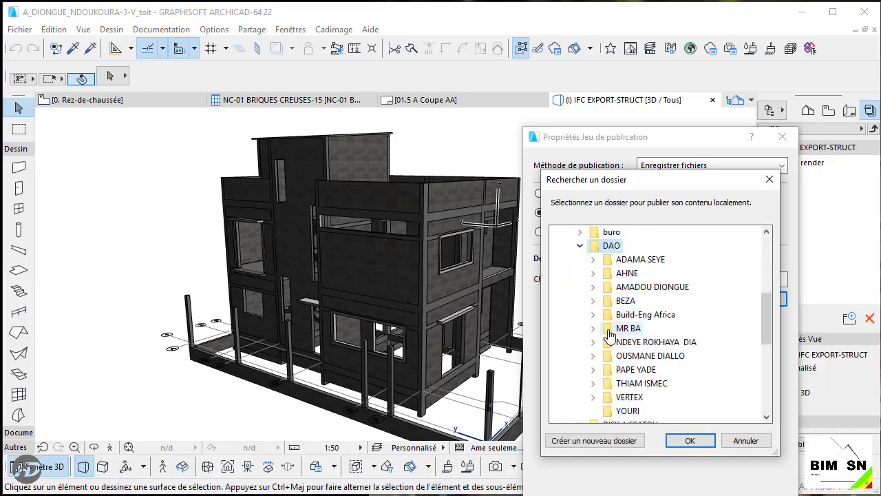
pyautogui.click(651, 286)
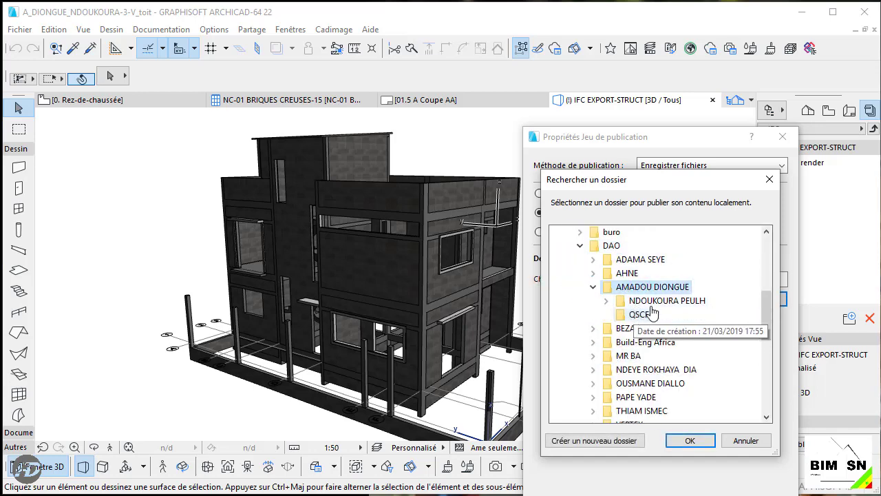
pyautogui.click(651, 301)
pyautogui.click(654, 328)
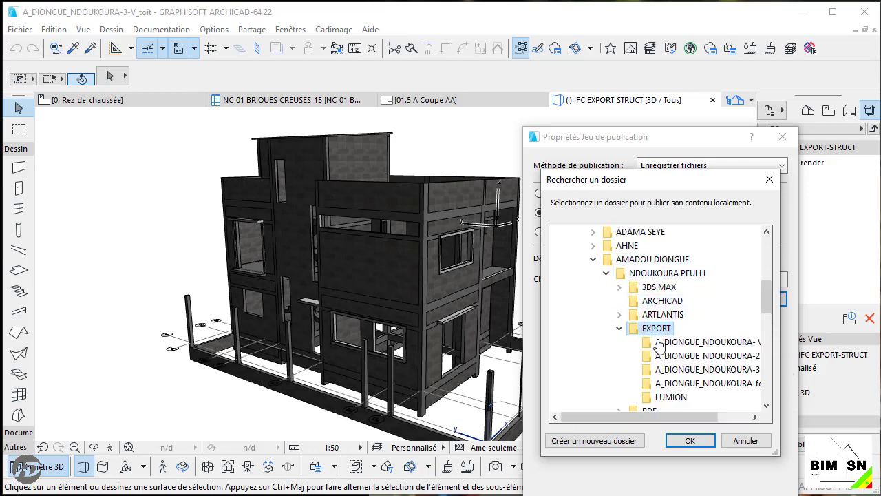
pyautogui.click(681, 441)
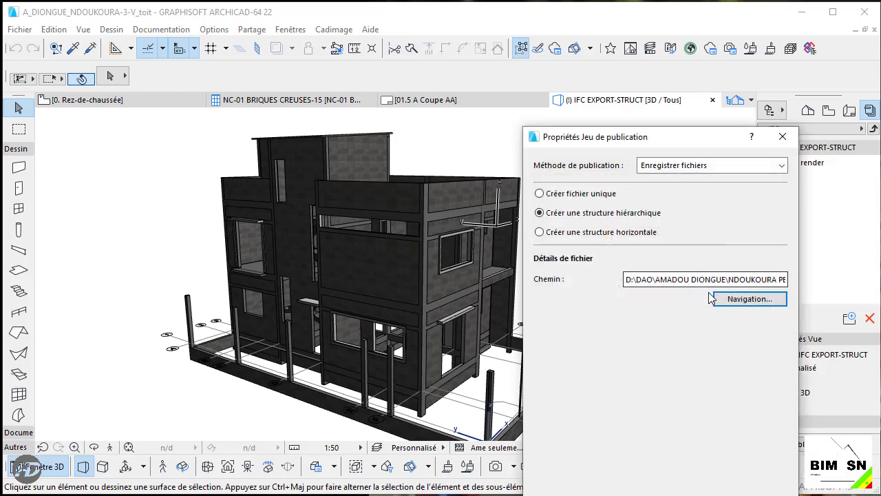
pyautogui.moveTo(677, 144); pyautogui.dragTo(442, 47)
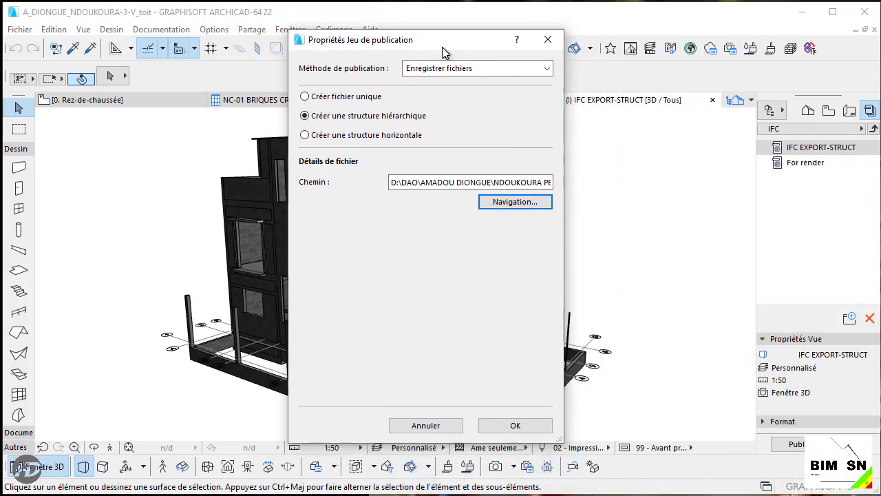
pyautogui.click(528, 426)
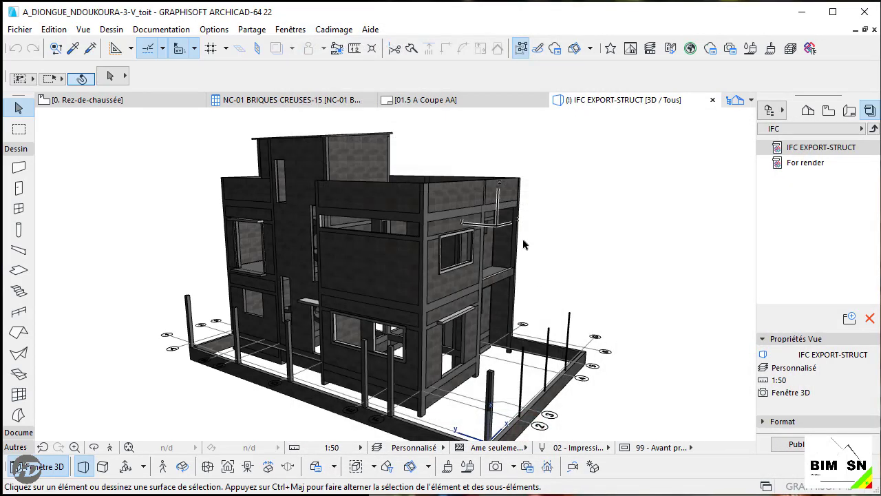
# Switch to Solibri Model Viewer, start opening a model and browse to the EXPORT folder inside NDOUKOURA PEULH on drive D:
pyautogui.click(864, 10)
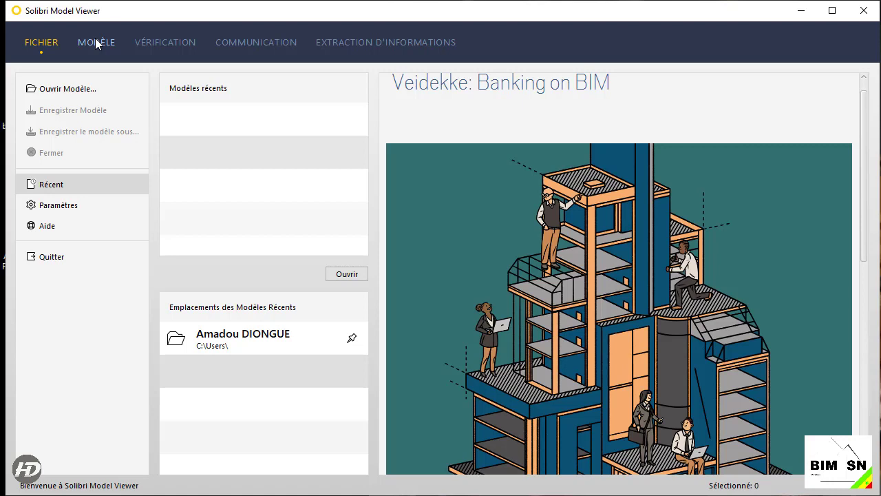
pyautogui.click(61, 88)
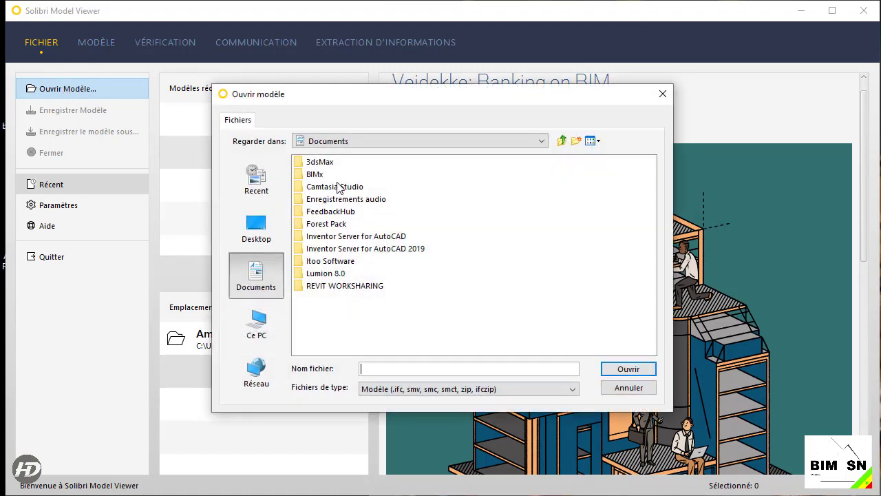
pyautogui.click(257, 324)
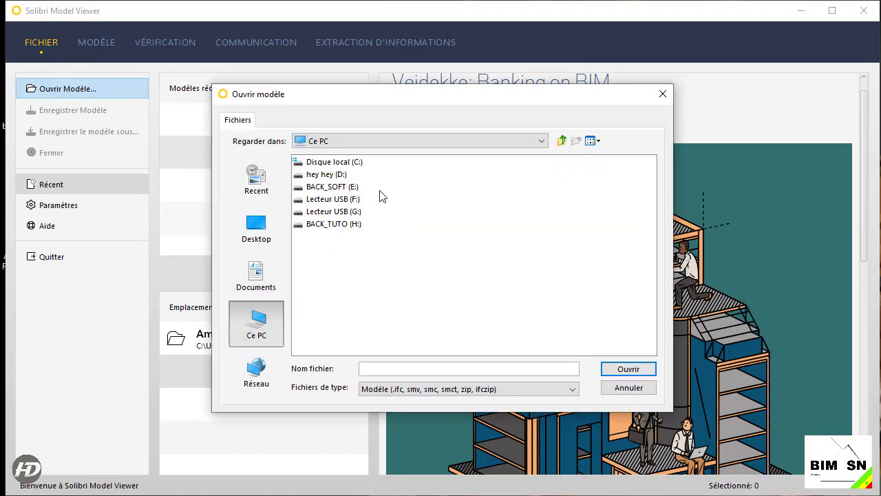
pyautogui.click(315, 175)
pyautogui.doubleClick(315, 175)
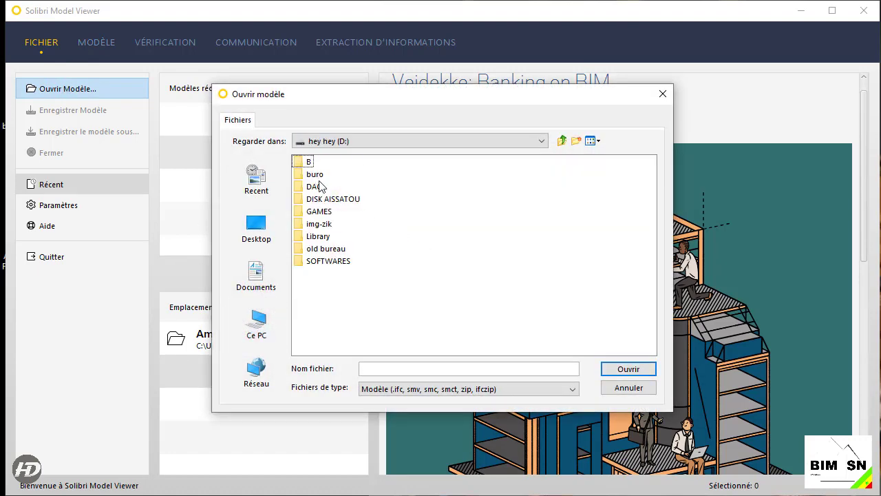
pyautogui.doubleClick(319, 187)
pyautogui.click(313, 186)
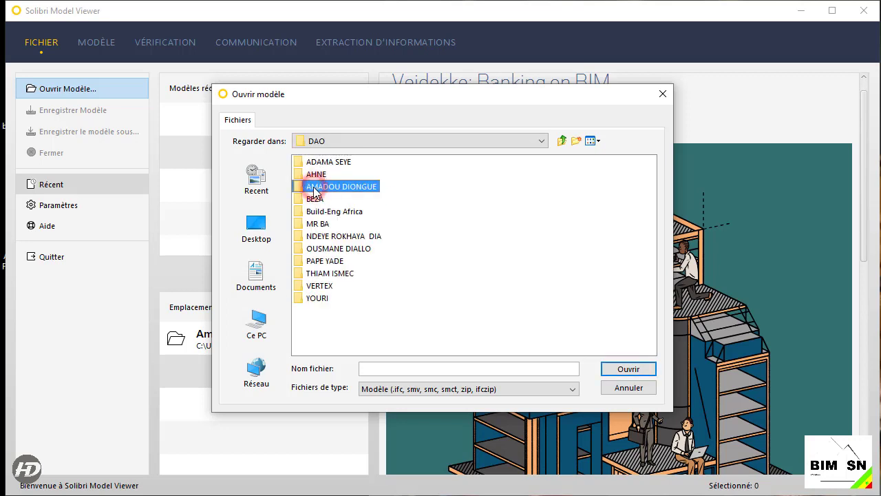
pyautogui.doubleClick(313, 186)
pyautogui.doubleClick(338, 161)
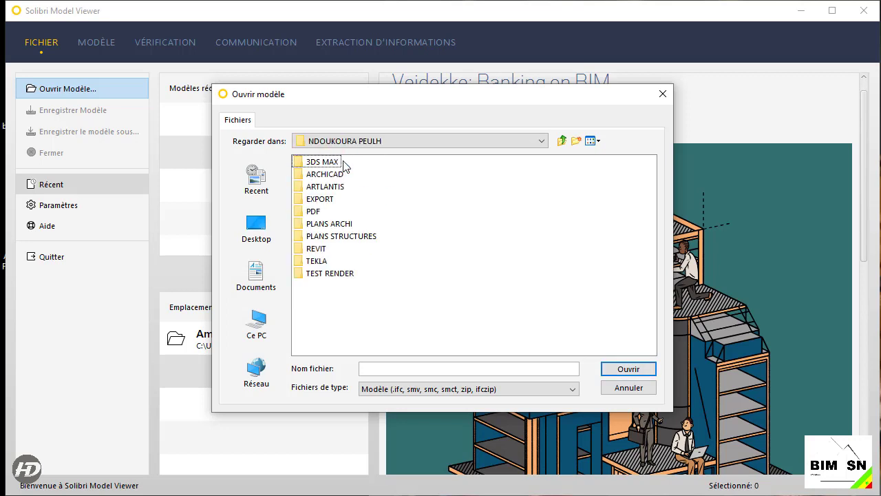
pyautogui.doubleClick(325, 199)
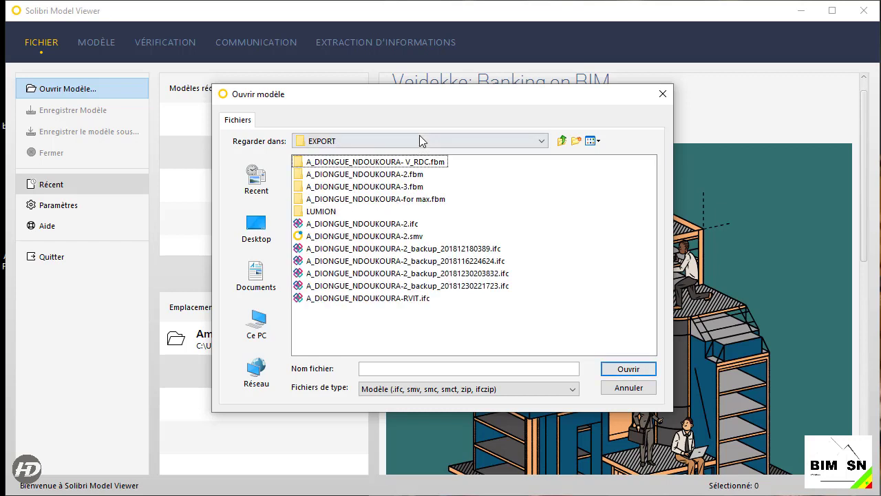
# Reload the EXPORT folder's file list and check it for the published IFC model
pyautogui.click(562, 141)
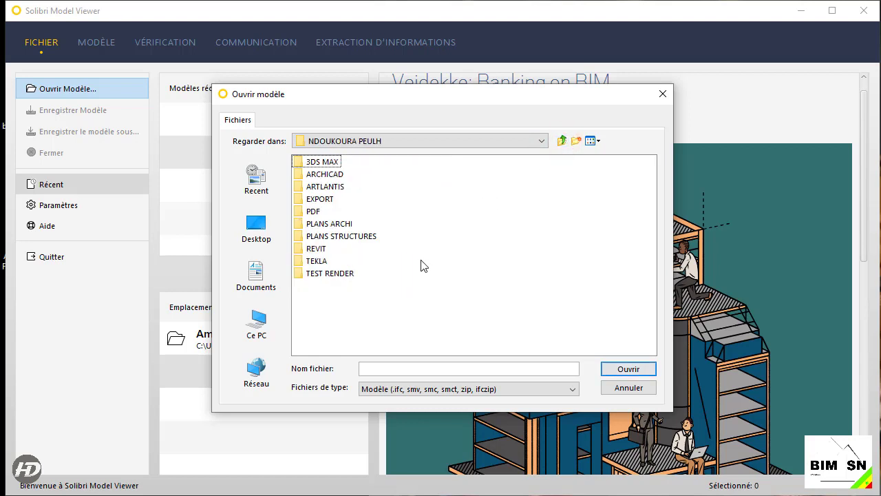
pyautogui.doubleClick(325, 200)
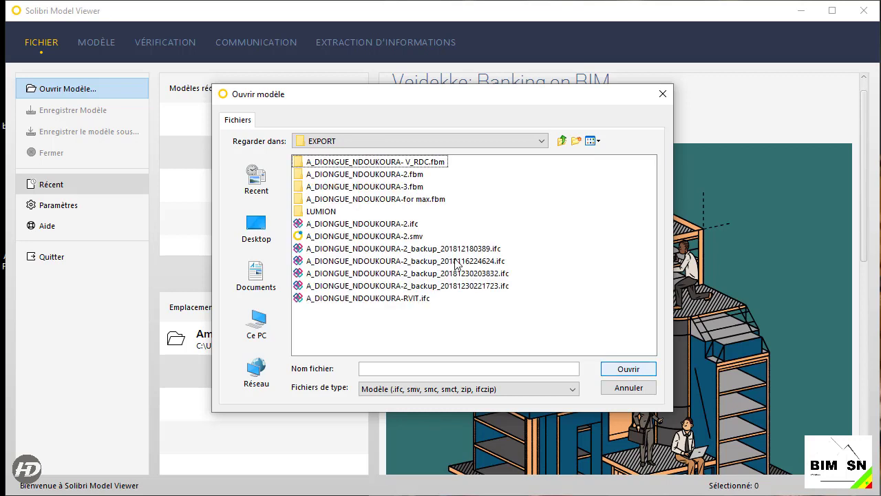
pyautogui.click(366, 224)
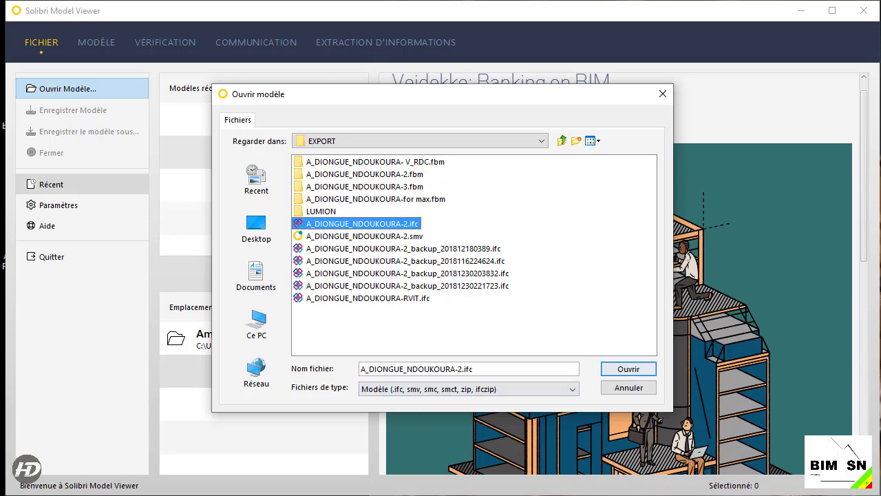
pyautogui.click(629, 370)
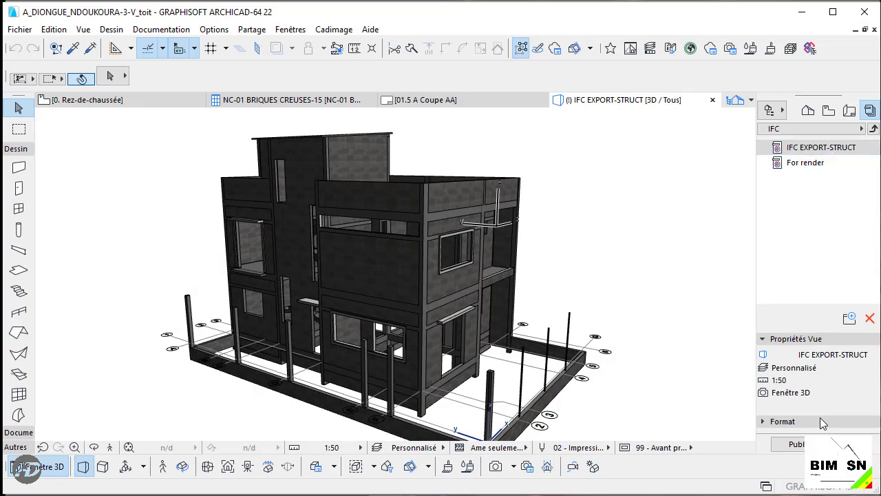
# Switch to ARCHICAD, show the IFC export format with its Export Général translator, and publish the IFC set
pyautogui.click(791, 421)
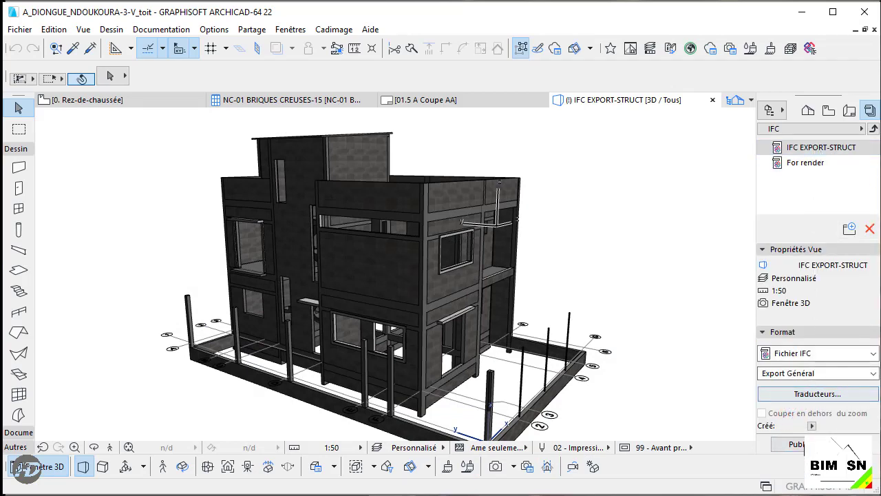
pyautogui.click(793, 444)
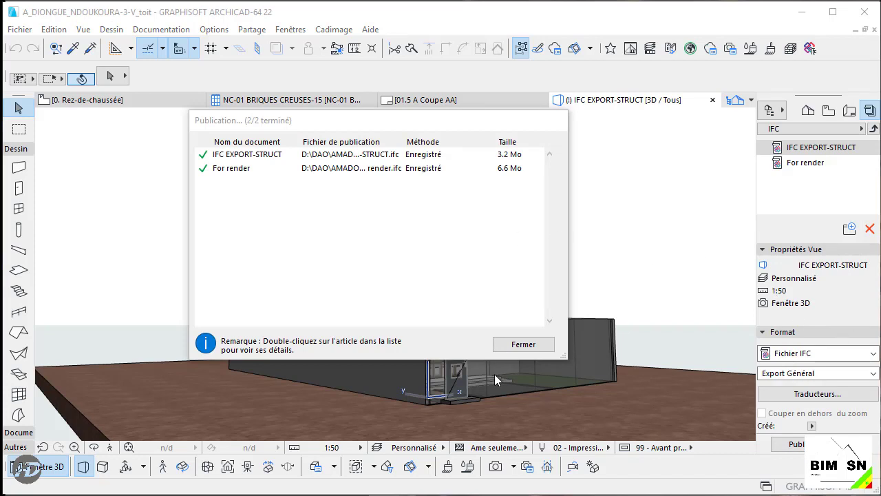
pyautogui.click(508, 350)
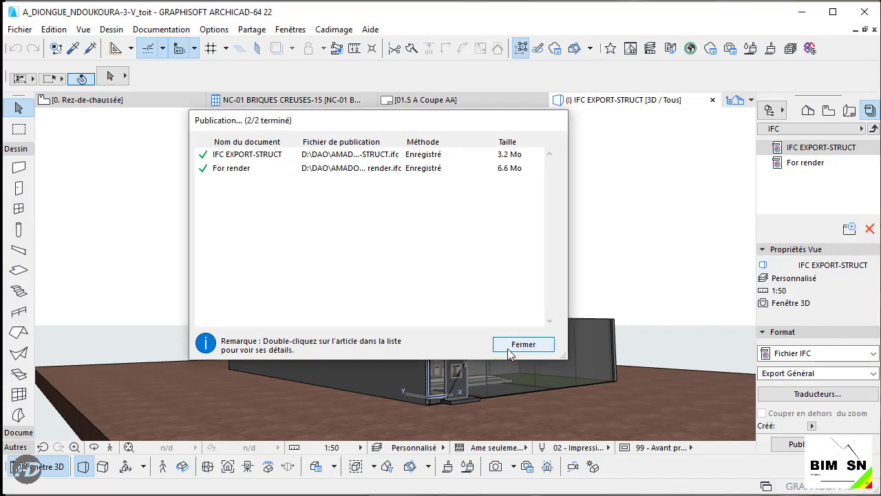
pyautogui.click(531, 349)
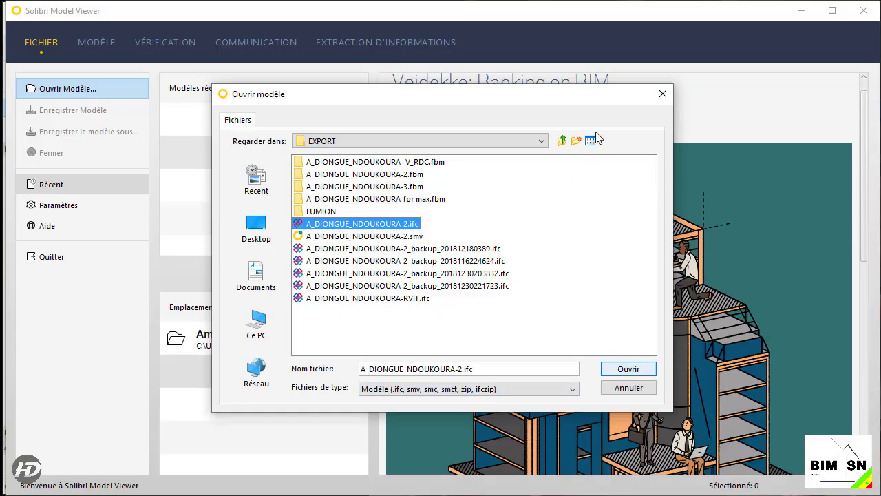
# Reload the EXPORT folder's file list and open the published model IFC EXPORT-STRUCT.ifc
pyautogui.click(562, 142)
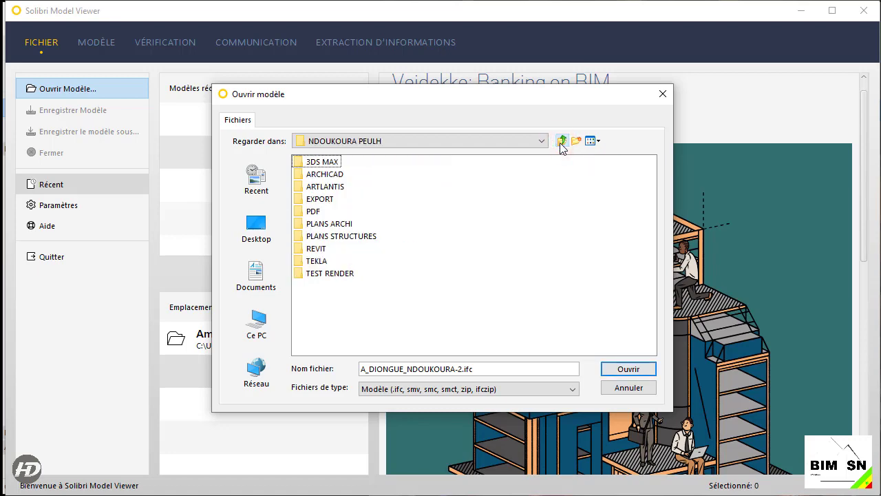
pyautogui.doubleClick(321, 199)
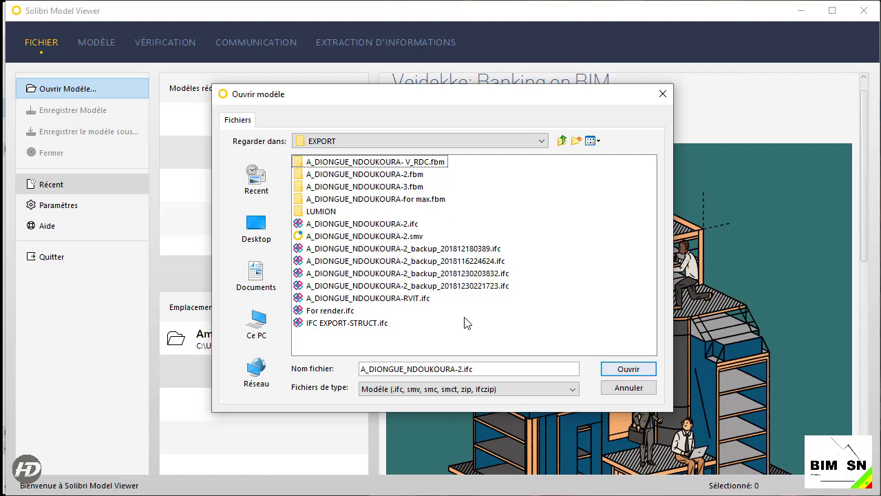
pyautogui.click(356, 323)
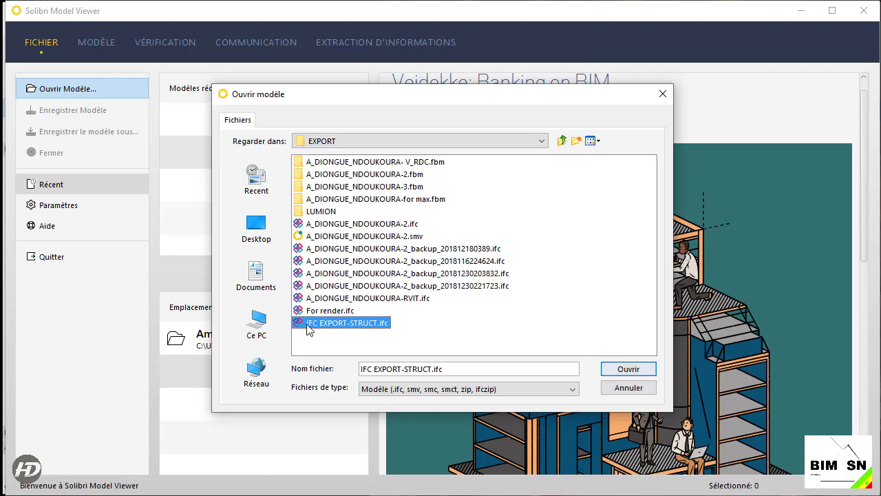
pyautogui.click(641, 368)
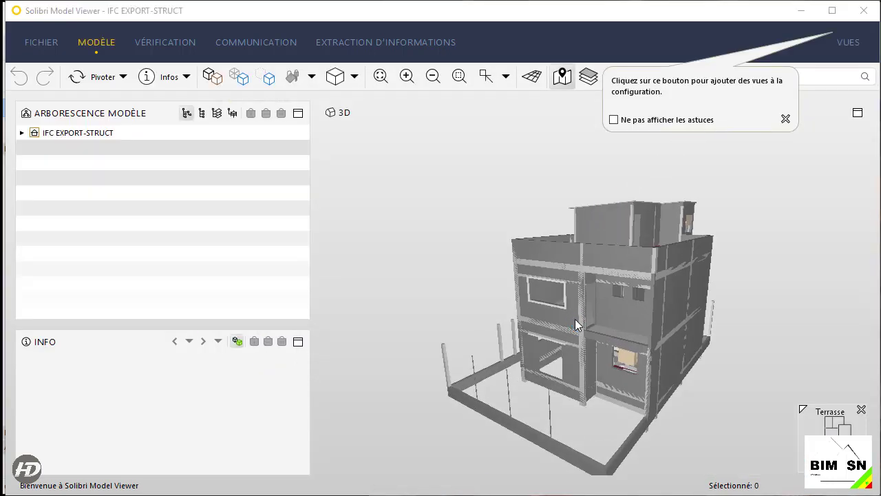
# Look at the building's facades in 3D and expand the model tree through Site and Bâtiment to list the storeys
pyautogui.scroll(2, 574, 316)
pyautogui.moveTo(437, 290)
pyautogui.mouseDown(button='middle')
pyautogui.moveTo(471, 301)
pyautogui.moveTo(464, 295)
pyautogui.mouseUp(button='middle')
pyautogui.moveTo(401, 297); pyautogui.dragTo(442, 299, button='middle')
pyautogui.moveTo(473, 298); pyautogui.dragTo(791, 291)
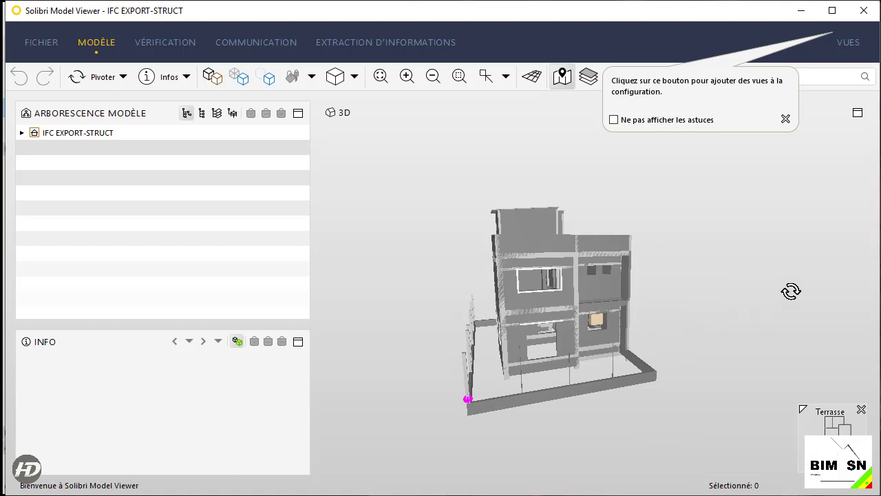
pyautogui.scroll(3, 540, 266)
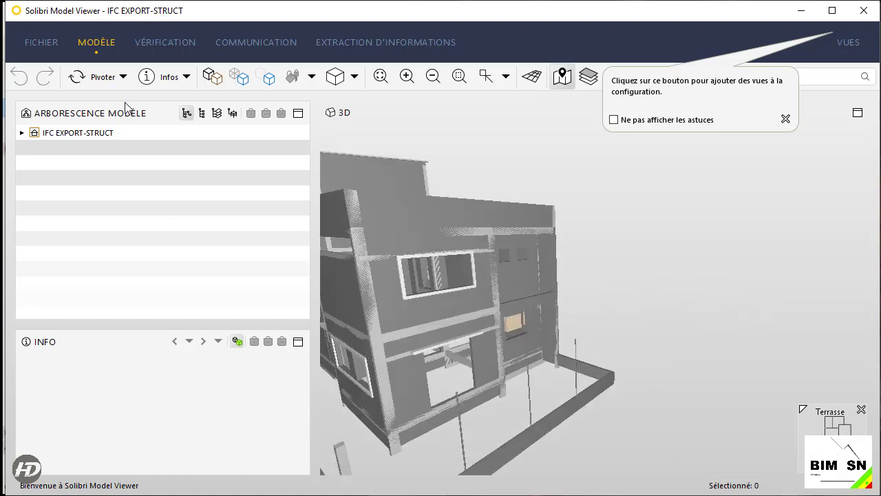
pyautogui.click(22, 133)
pyautogui.click(52, 153)
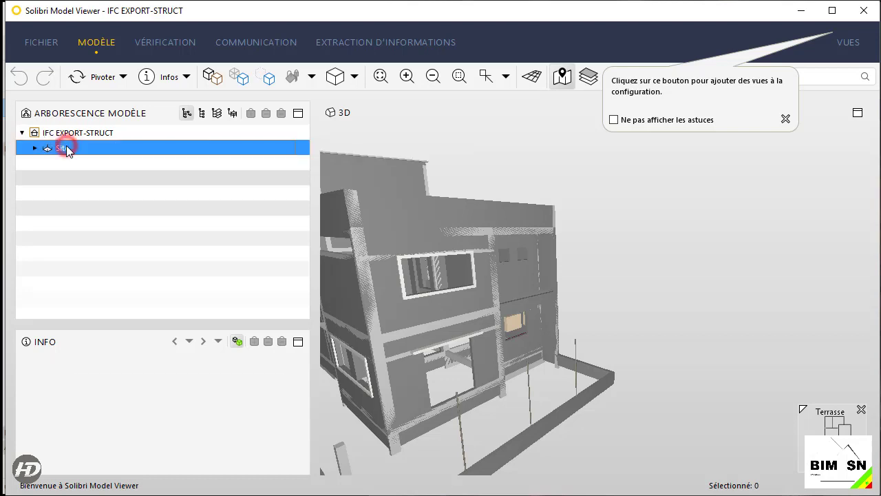
pyautogui.click(35, 148)
pyautogui.click(62, 164)
pyautogui.doubleClick(62, 164)
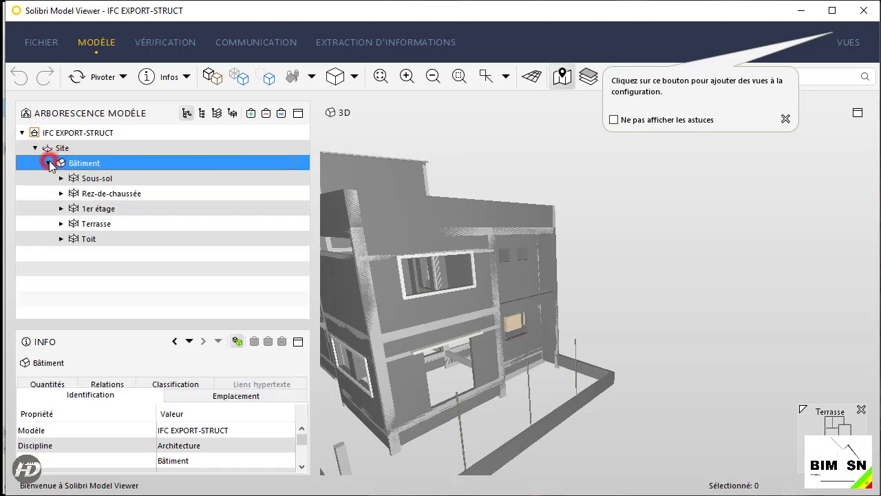
# Expand the Sous-sol storey and review the elements in its Mur, Poteau and Poutre groups one after another
pyautogui.click(61, 177)
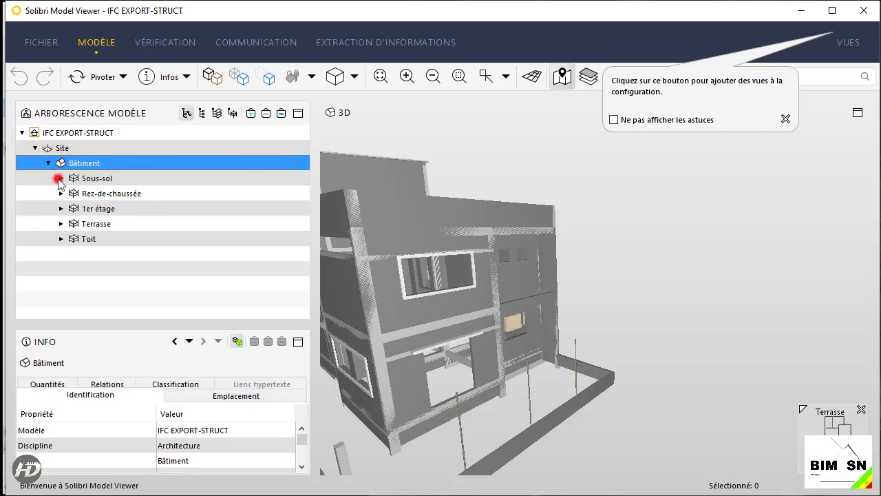
pyautogui.click(74, 195)
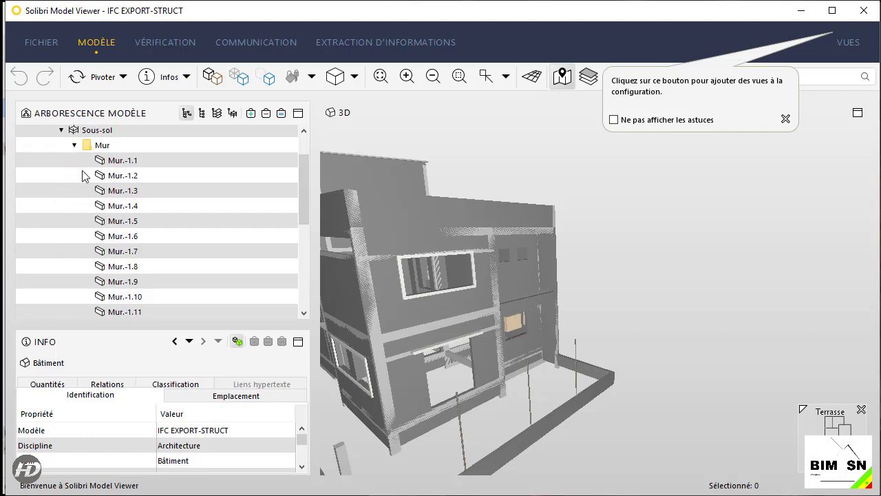
pyautogui.click(74, 147)
pyautogui.click(76, 209)
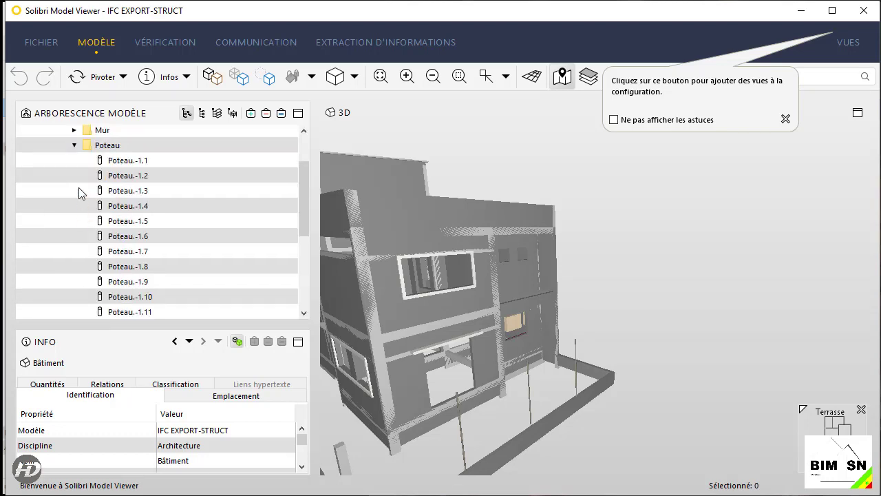
pyautogui.click(75, 146)
pyautogui.click(74, 224)
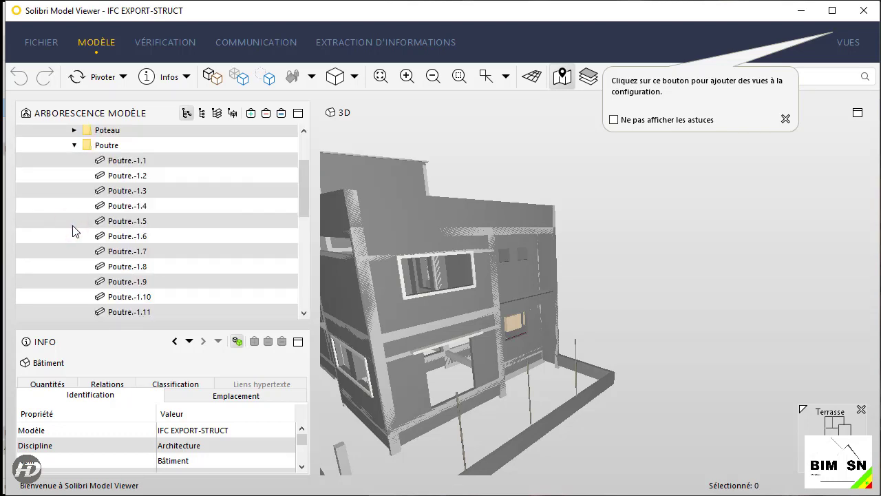
pyautogui.click(74, 146)
# Reopen the Sous-sol Mur group and highlight walls Mur.-1.1, Mur.-1.7 and Mur.-1.9 in the 3D model
pyautogui.moveTo(406, 265); pyautogui.dragTo(353, 269)
pyautogui.scroll(-3, 452, 263)
pyautogui.scroll(2, 325, 250)
pyautogui.scroll(5, 444, 265)
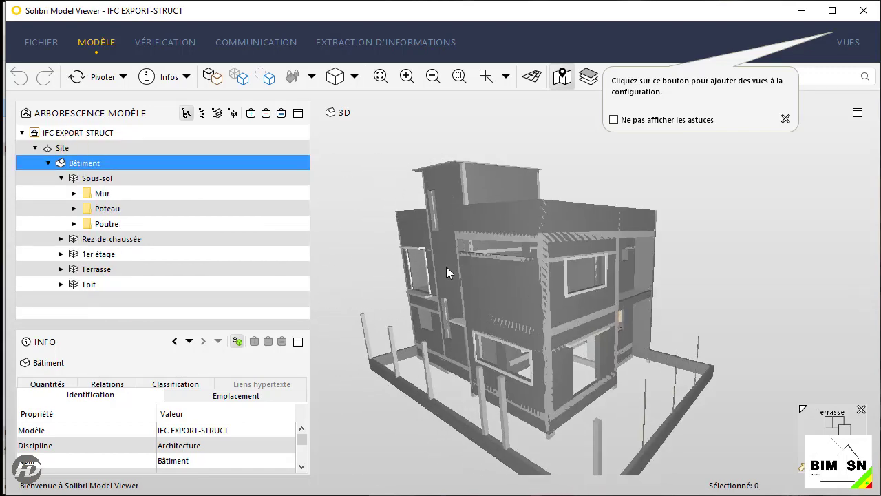
pyautogui.click(74, 193)
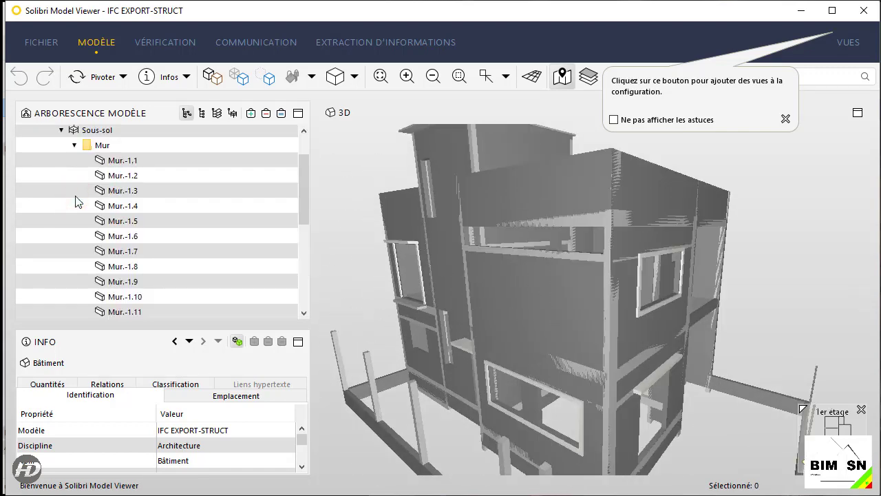
pyautogui.click(122, 161)
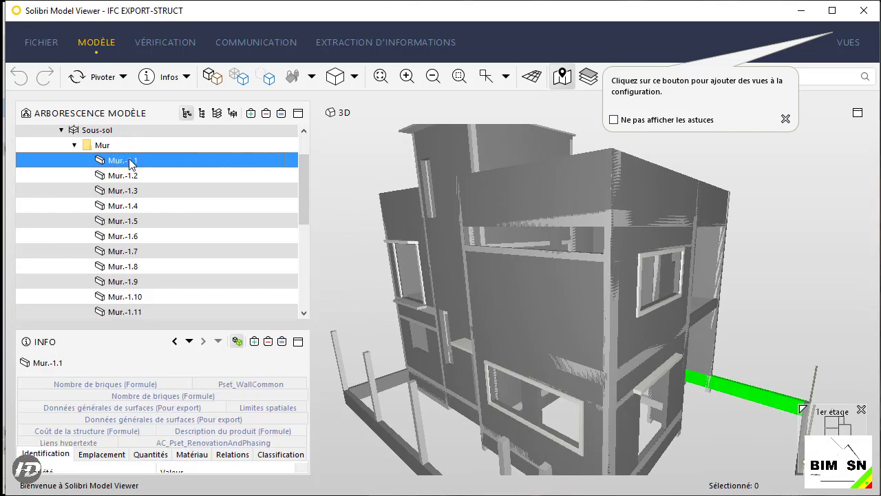
pyautogui.click(110, 251)
pyautogui.click(121, 281)
# Expand the Sous-sol Poteau group and highlight columns Poteau.-1.7, Poteau.-1.9 and Poteau.-1.3 in the model
pyautogui.scroll(-5, 149, 212)
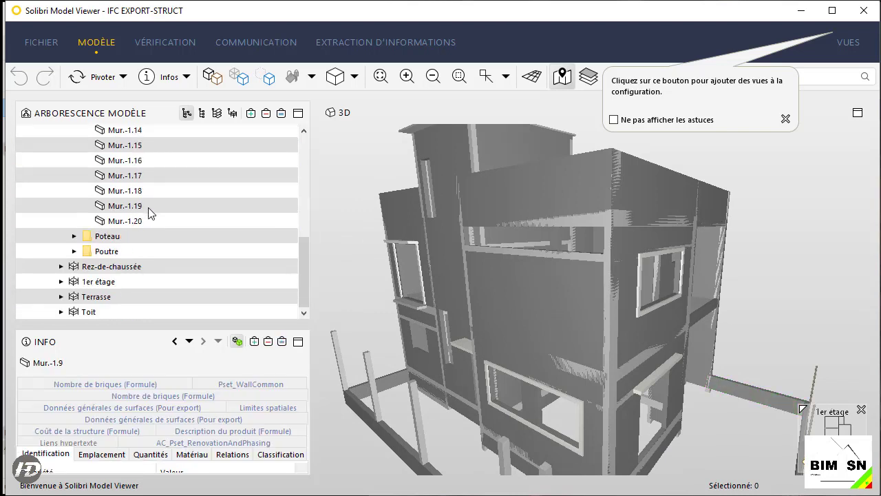
pyautogui.click(74, 236)
pyautogui.click(165, 237)
pyautogui.click(132, 269)
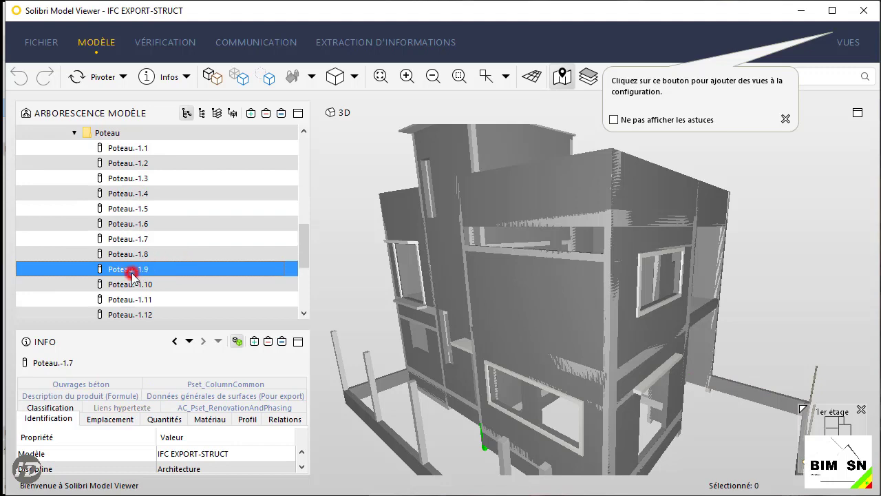
pyautogui.click(121, 178)
# Select the upper roof slab in 3D to show its information, then the terrace parapet wall Mur.2.1
pyautogui.scroll(-3, 456, 216)
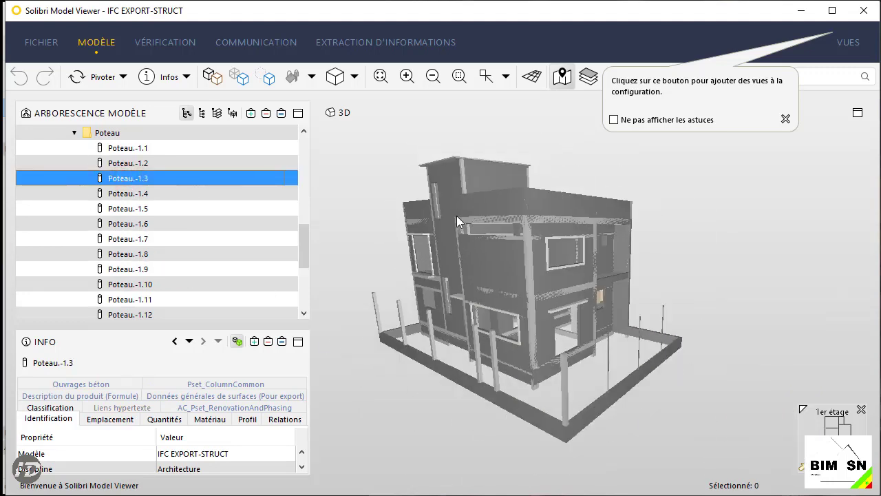
pyautogui.moveTo(456, 216); pyautogui.dragTo(588, 281)
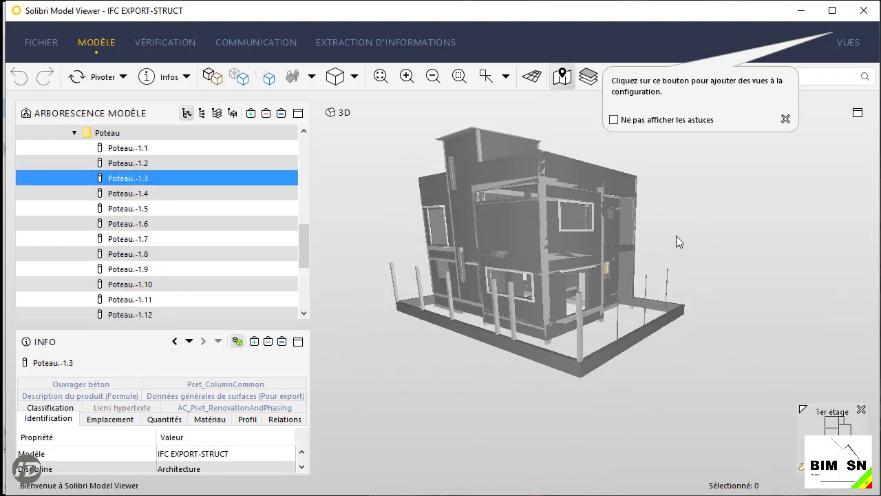
pyautogui.moveTo(676, 235); pyautogui.dragTo(503, 162)
pyautogui.click(503, 162)
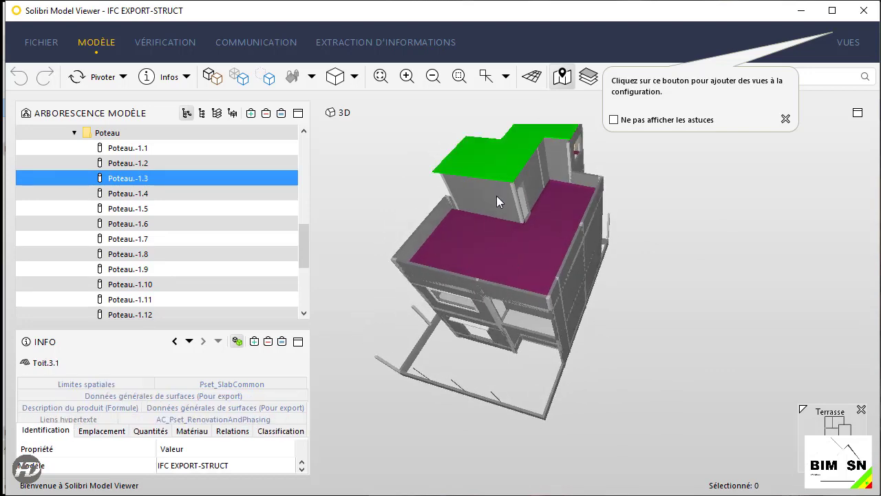
pyautogui.click(453, 281)
pyautogui.moveTo(386, 334); pyautogui.dragTo(475, 310)
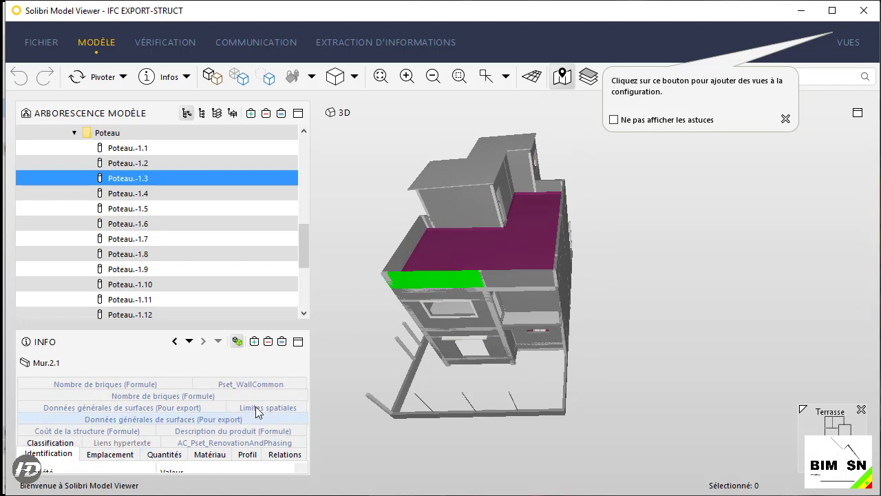
# Show the Nombre de briques (Formule) properties of wall Mur.2.1, then return to its Identification properties
pyautogui.click(136, 384)
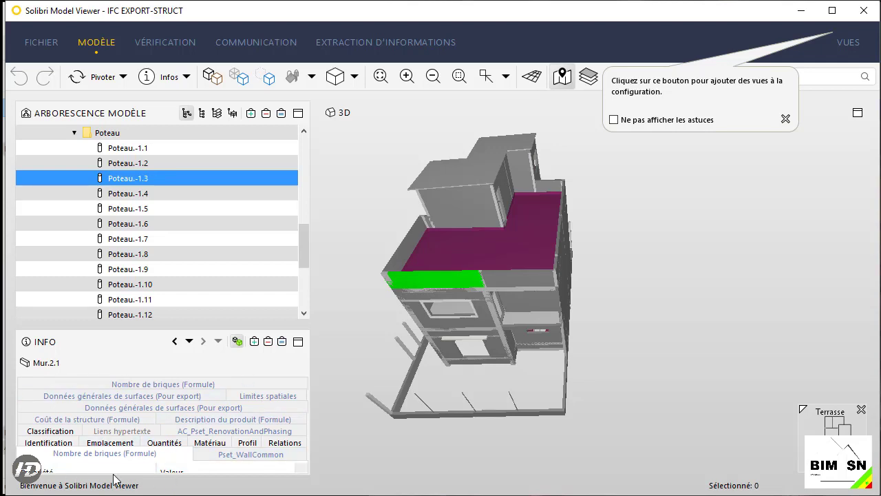
pyautogui.scroll(5, 409, 363)
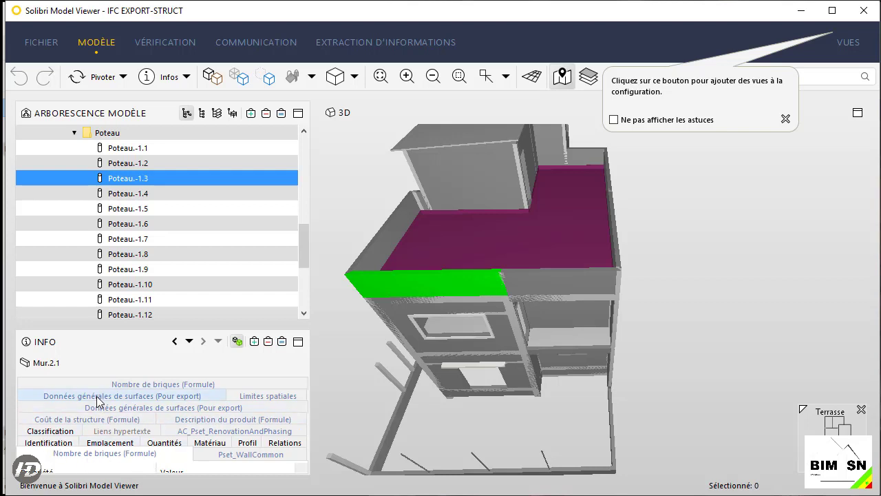
pyautogui.click(60, 444)
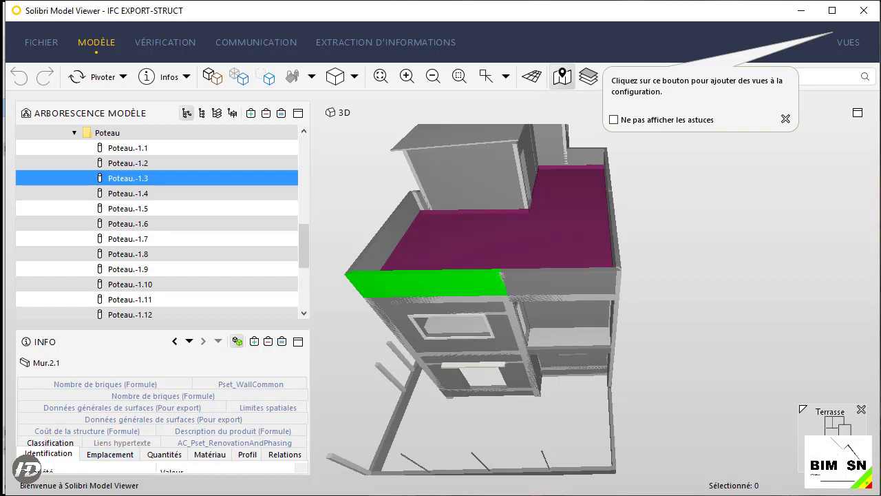
# Enlarge the information area and read the wall's Identification properties from model and type down to material, layer, GUID and BATID
pyautogui.moveTo(278, 325); pyautogui.dragTo(278, 198)
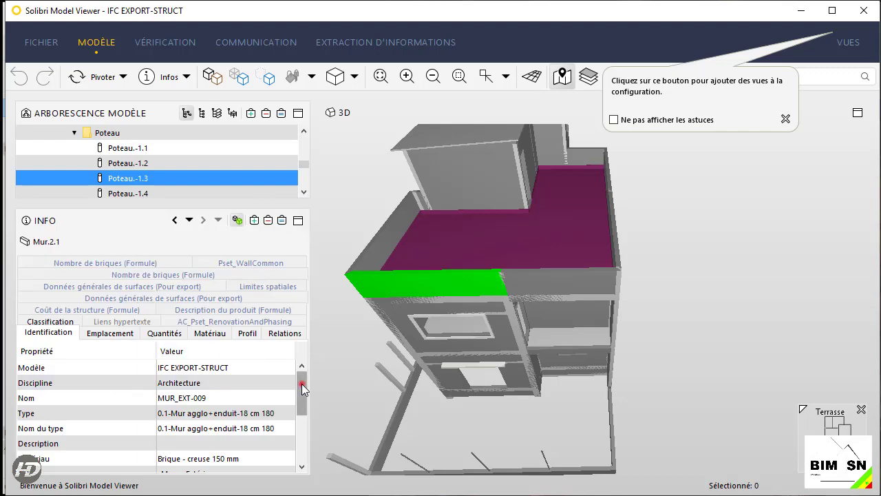
pyautogui.moveTo(301, 383)
pyautogui.mouseDown()
pyautogui.moveTo(302, 439)
pyautogui.moveTo(305, 373)
pyautogui.mouseUp()
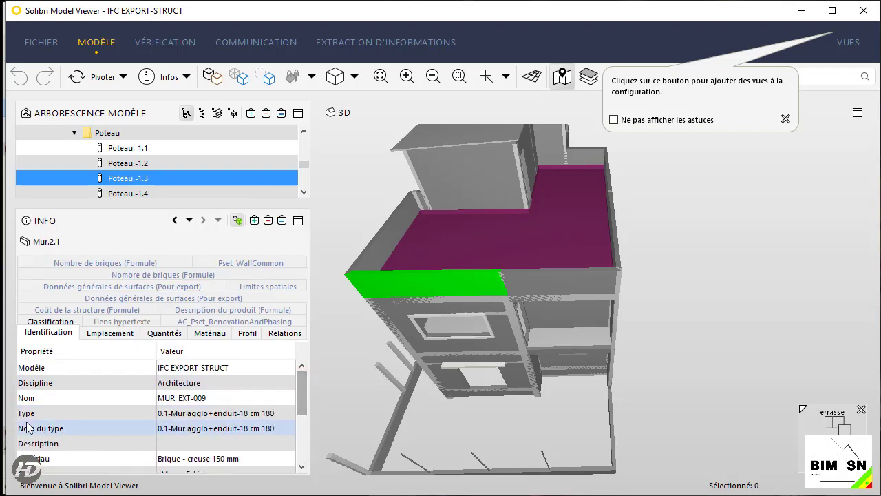
pyautogui.scroll(-2, 117, 391)
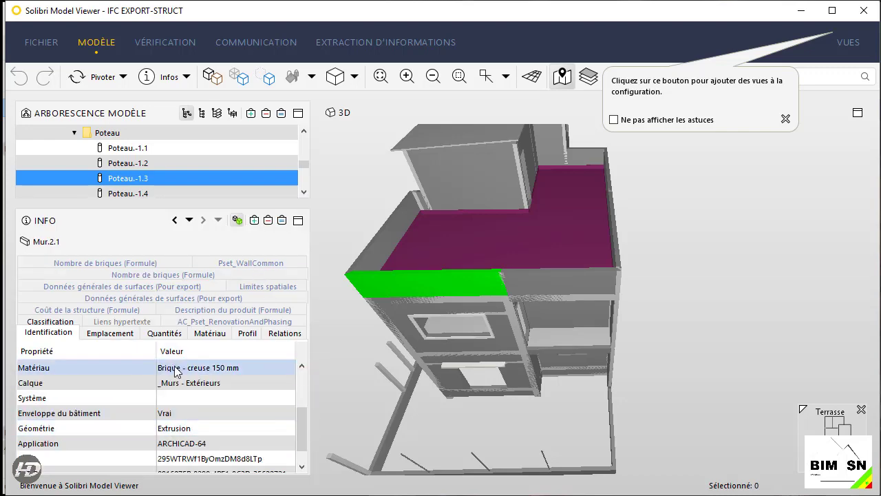
pyautogui.moveTo(297, 411); pyautogui.dragTo(300, 432)
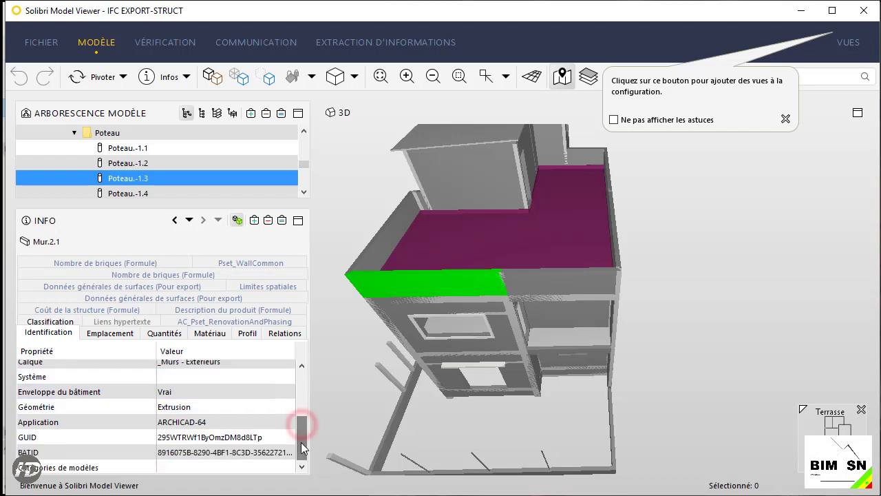
pyautogui.click(215, 379)
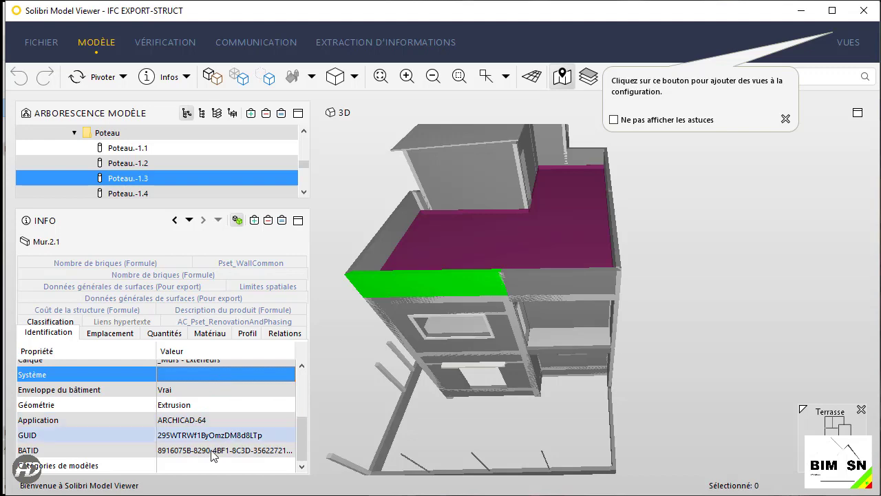
# View the building from its front corner and dismiss the tip about adding views
pyautogui.scroll(2, 494, 278)
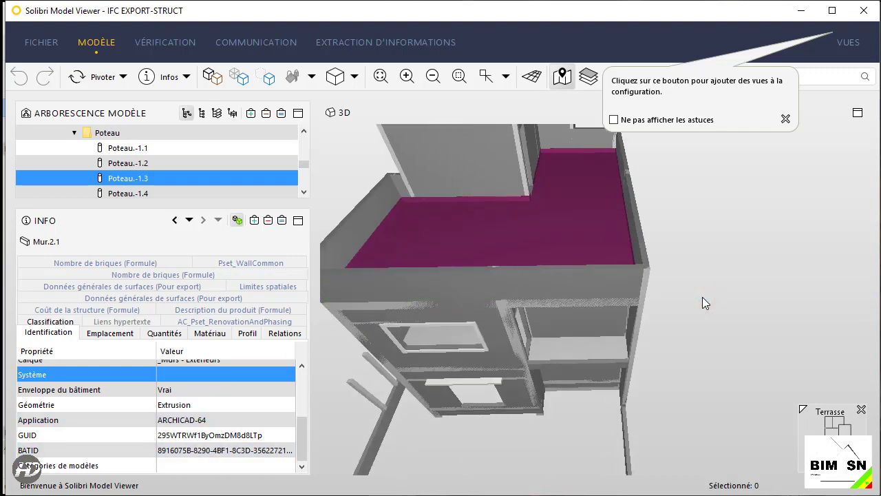
pyautogui.moveTo(366, 294); pyautogui.dragTo(468, 309)
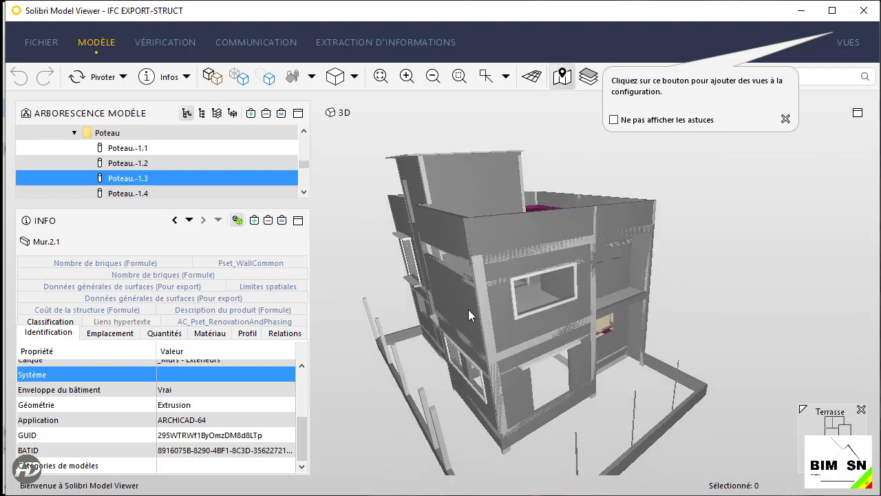
pyautogui.moveTo(492, 278)
pyautogui.click(786, 118)
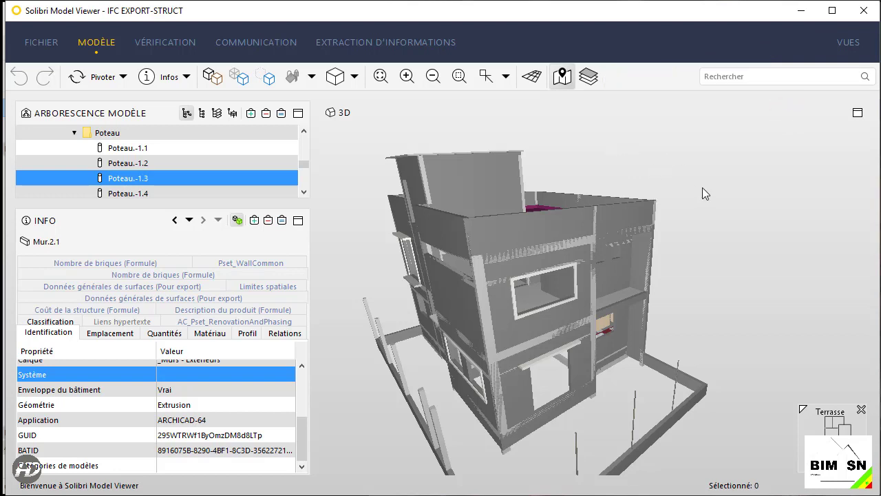
# Switch to ARCHICAD and view the IFC EXPORT-STRUCT 3D model from its front facade
pyautogui.click(801, 11)
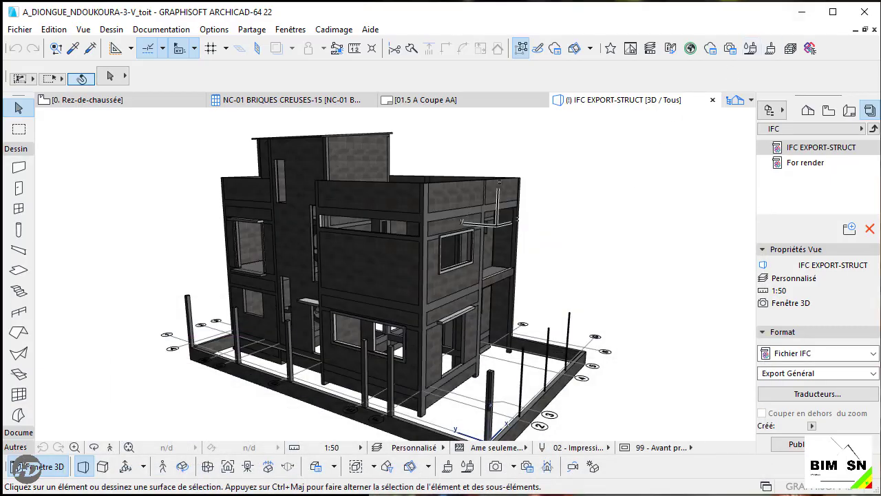
pyautogui.scroll(-1, 685, 271)
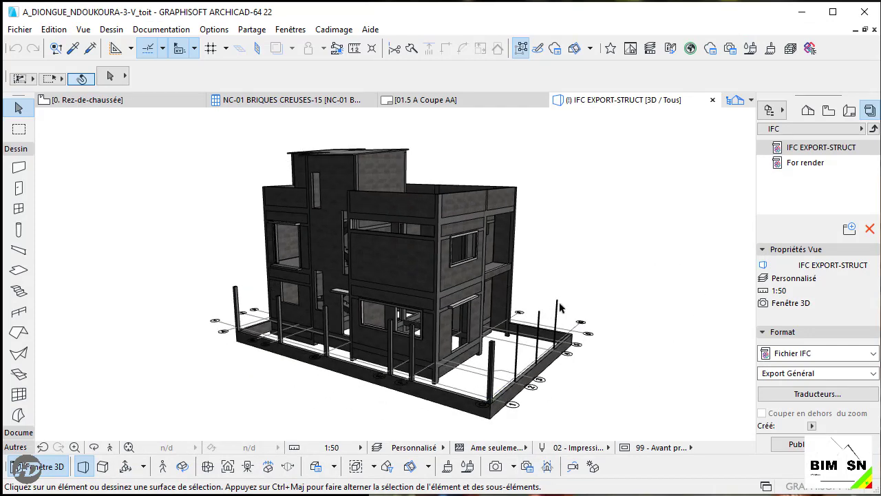
pyautogui.scroll(-1, 562, 308)
pyautogui.keyDown('shift'); pyautogui.moveTo(615, 296); pyautogui.dragTo(619, 276, button='middle'); pyautogui.keyUp('shift')
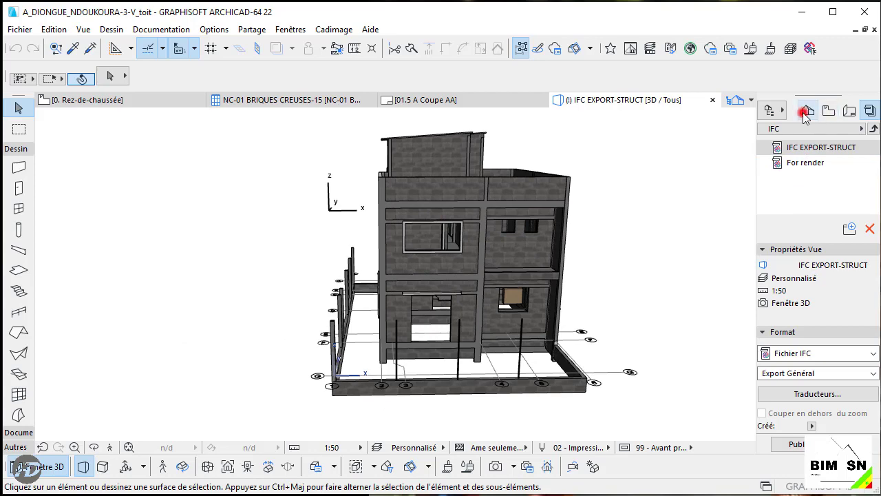
# Open the saved 3D view For render from the project's view map and look at the villa from its front corner
pyautogui.click(807, 113)
pyautogui.keyDown('shift'); pyautogui.moveTo(560, 272); pyautogui.dragTo(478, 274, button='middle'); pyautogui.keyUp('shift')
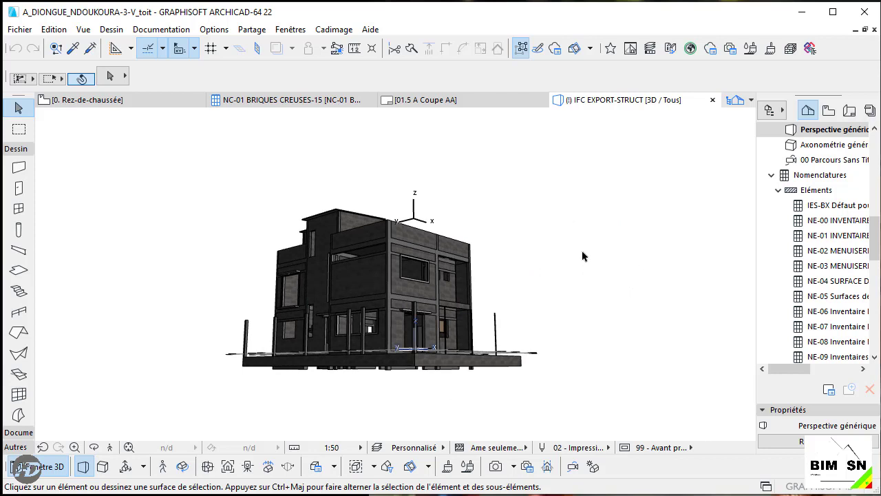
pyautogui.click(777, 191)
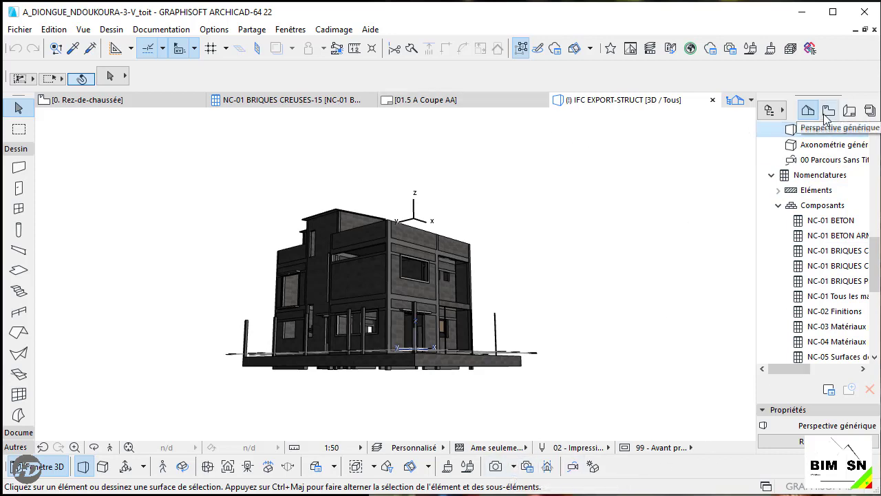
pyautogui.scroll(4, 834, 131)
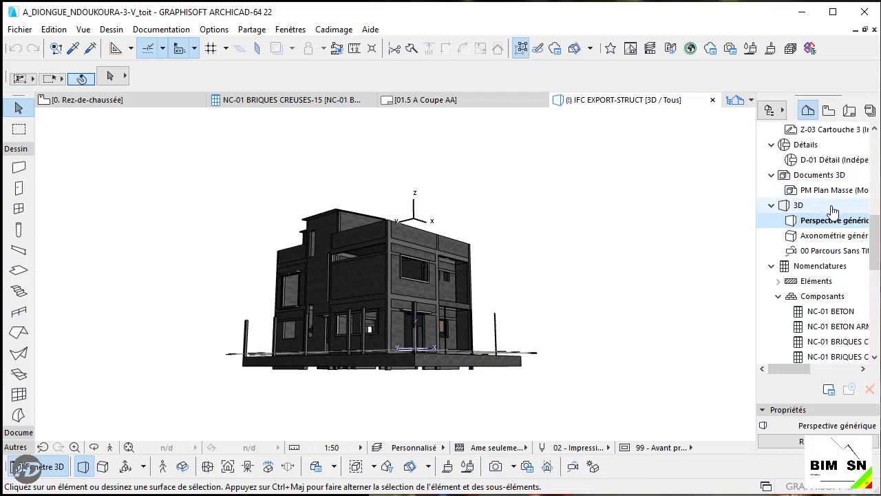
pyautogui.click(830, 110)
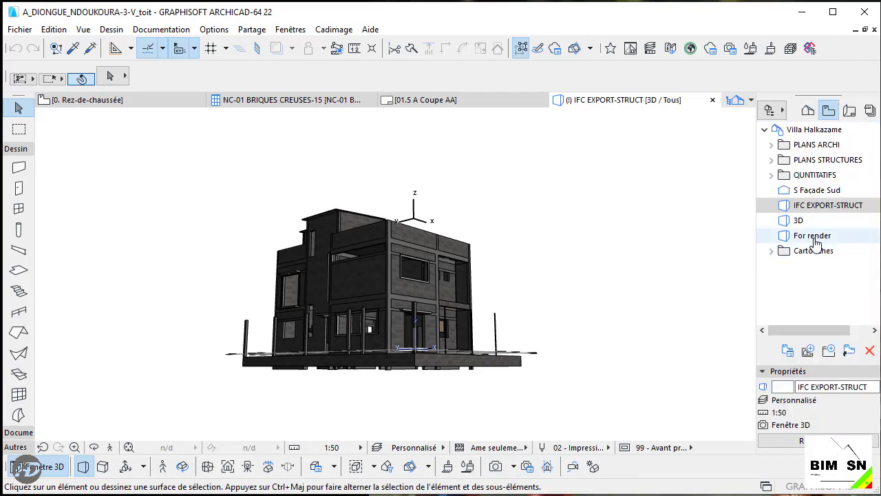
pyautogui.doubleClick(814, 237)
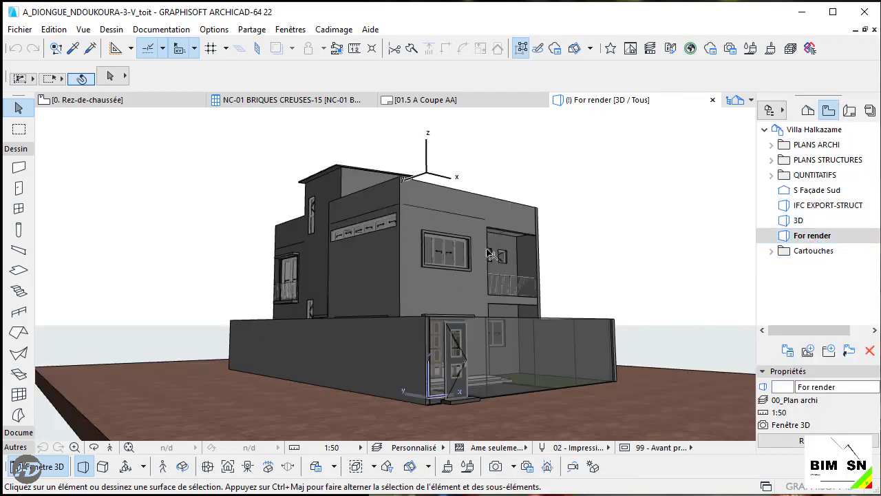
pyautogui.moveTo(536, 244); pyautogui.dragTo(513, 232, button='middle')
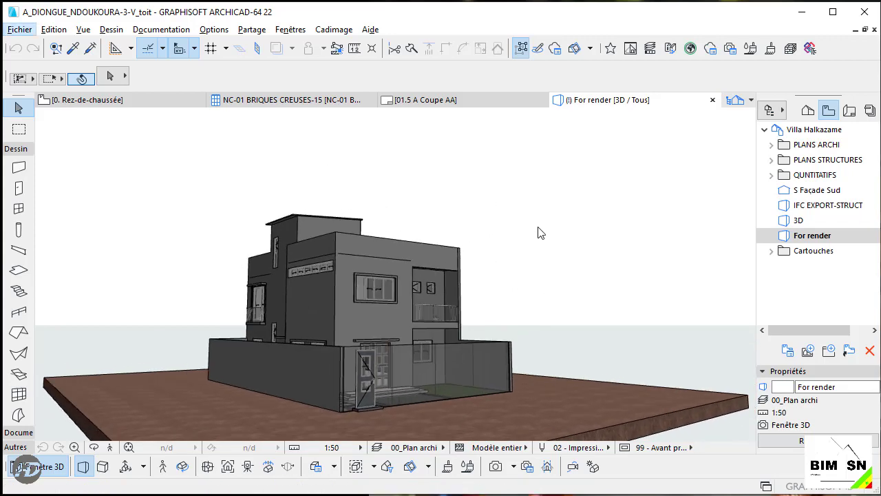
pyautogui.click(529, 235)
pyautogui.keyDown('shift'); pyautogui.moveTo(577, 221); pyautogui.dragTo(539, 223, button='middle'); pyautogui.keyUp('shift')
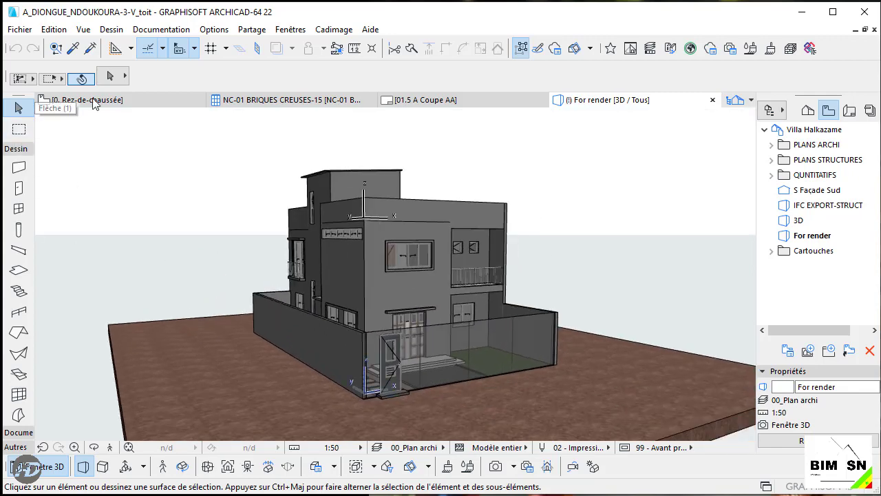
pyautogui.scroll(3, 409, 292)
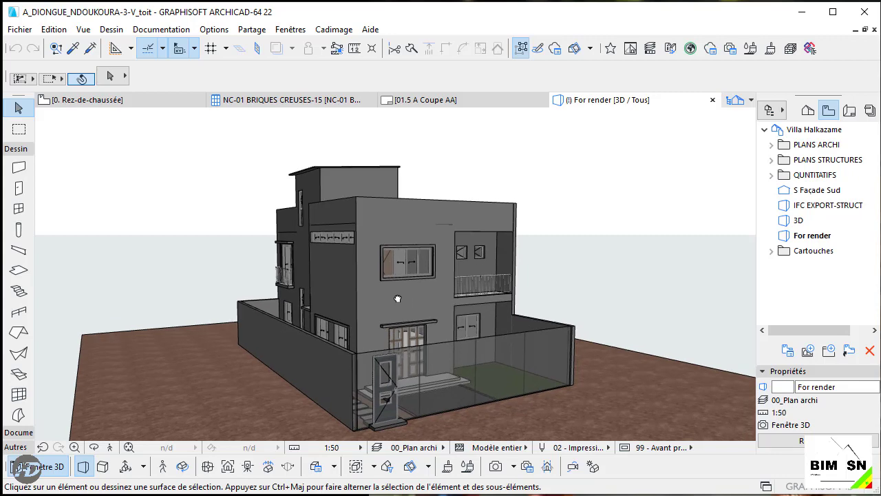
# Save the 3D view as a Twinmotion (*.fbx) file in the EXPORT folder, replacing the existing 3-V_toit file
pyautogui.click(19, 29)
pyautogui.click(123, 137)
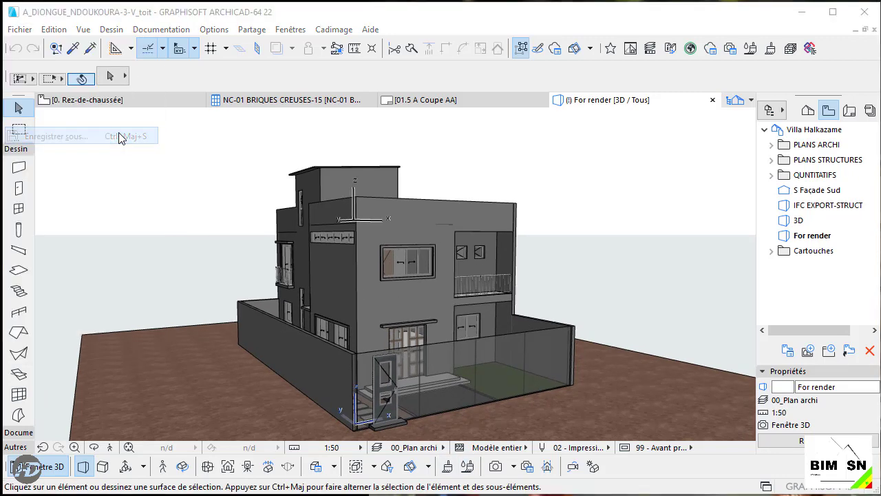
pyautogui.moveTo(684, 173); pyautogui.dragTo(395, 99)
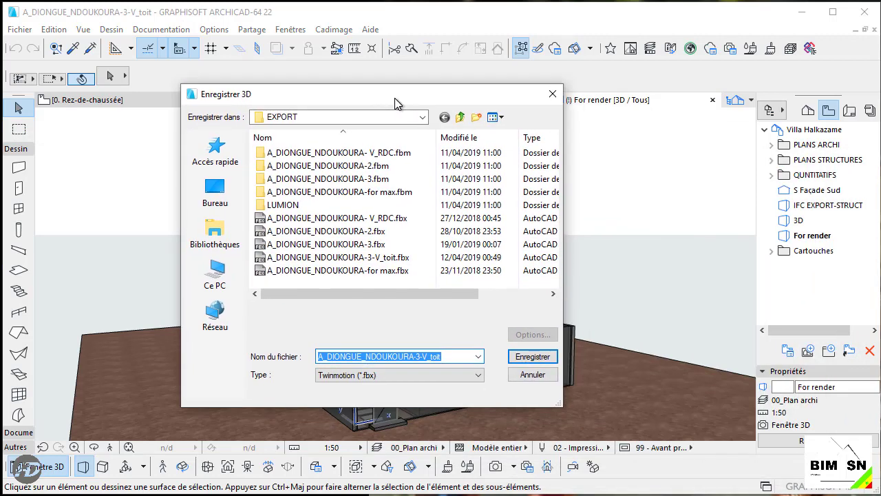
pyautogui.click(475, 375)
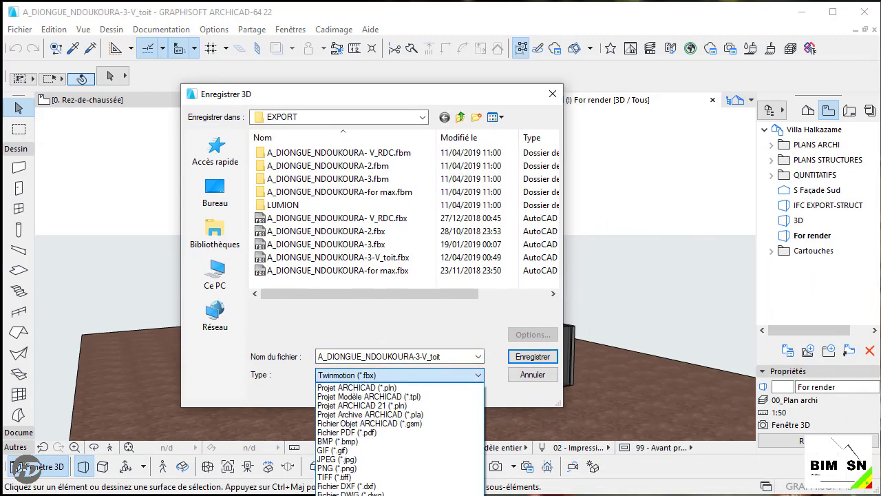
pyautogui.click(379, 375)
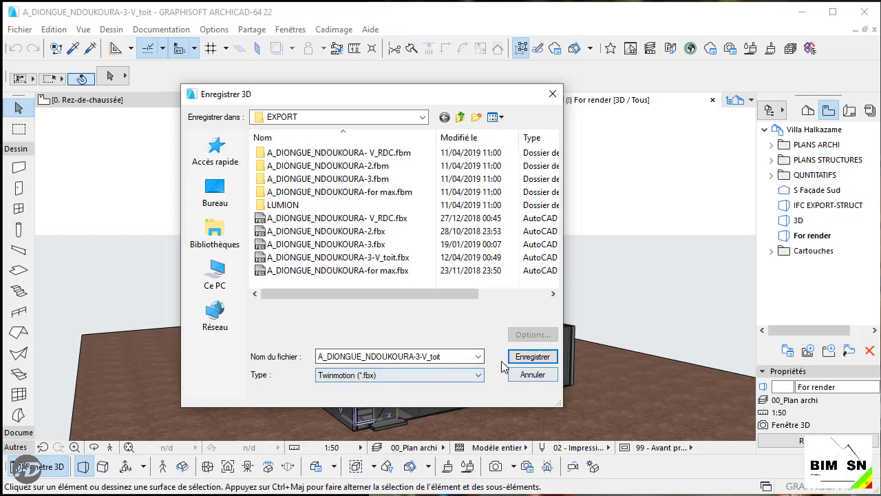
pyautogui.click(532, 357)
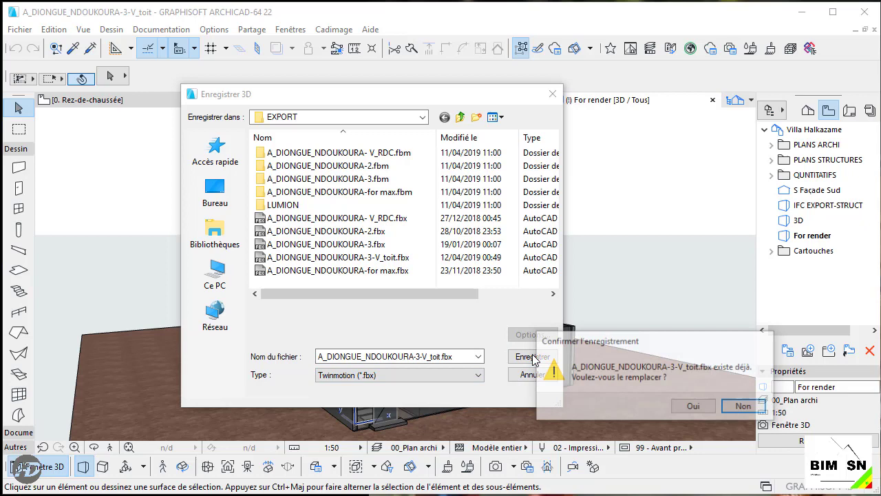
pyautogui.click(702, 406)
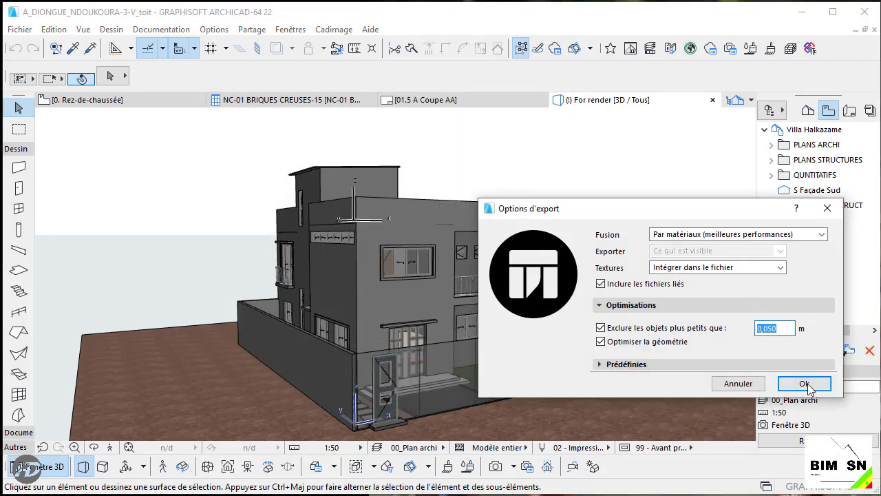
# Run the FBX export with Fusion set to Par matériaux (meilleures performances)
pyautogui.moveTo(716, 212); pyautogui.dragTo(441, 162)
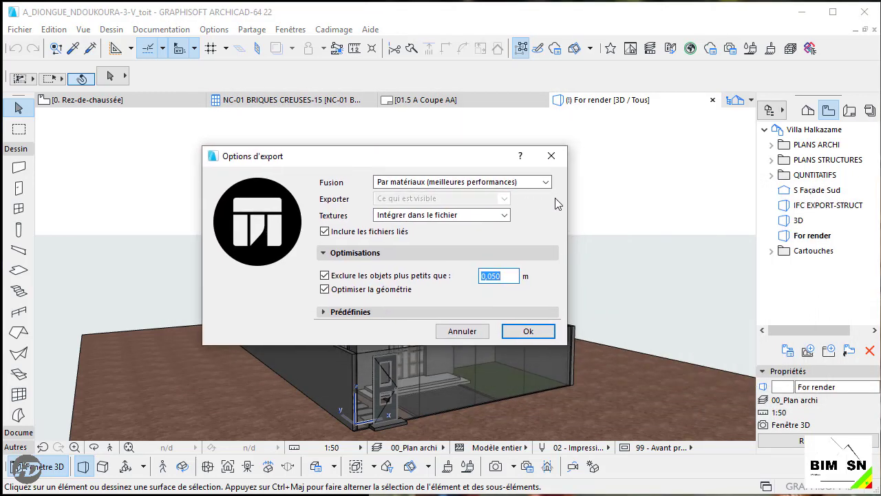
pyautogui.click(546, 182)
pyautogui.click(546, 225)
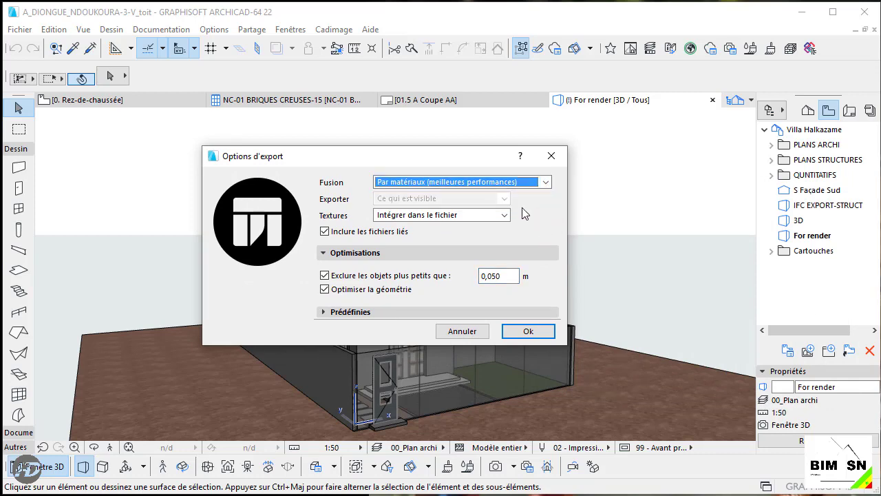
pyautogui.click(541, 331)
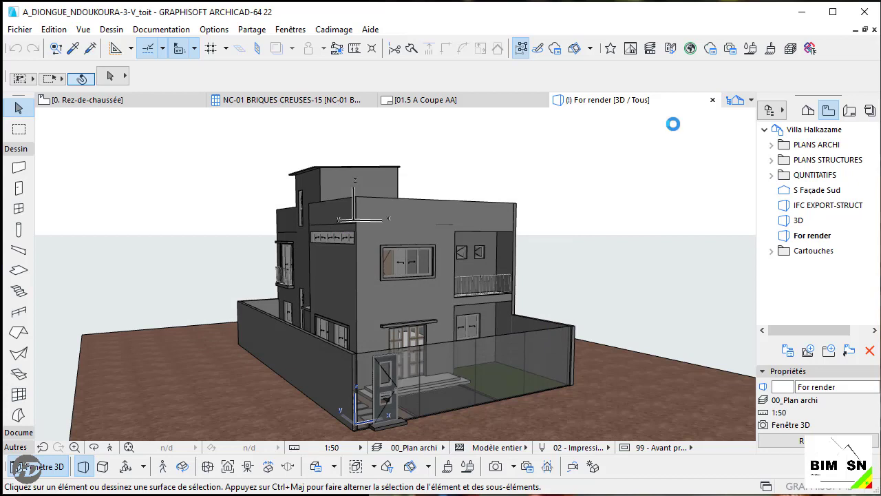
# Switch to 3ds Max and choose the exported 3-V_toit FBX file from the EXPORT folder as an FBX link
pyautogui.click(813, 15)
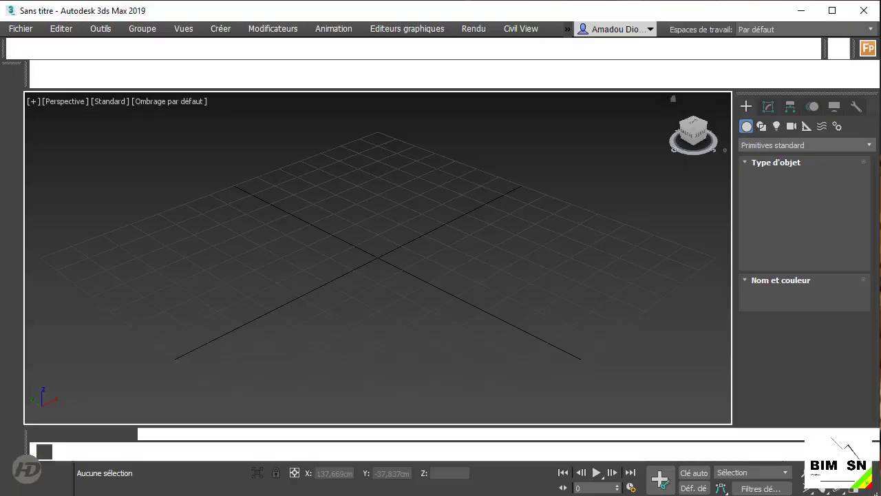
pyautogui.click(21, 29)
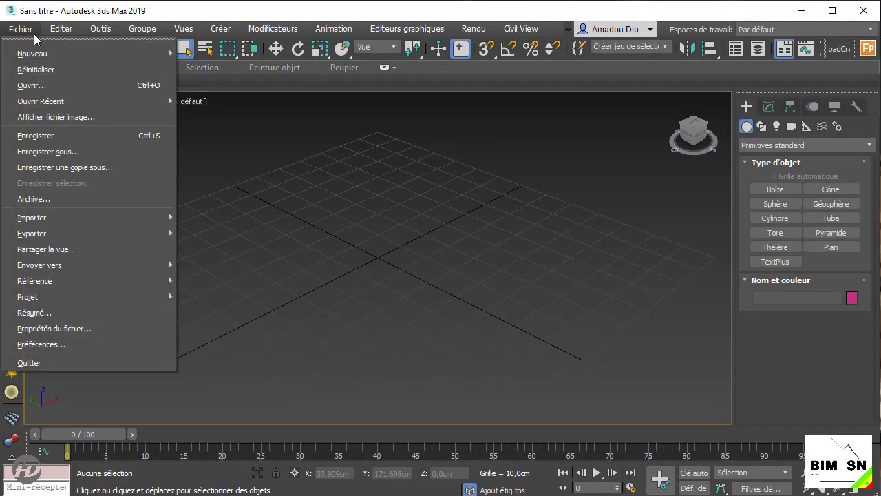
pyautogui.moveTo(86, 285)
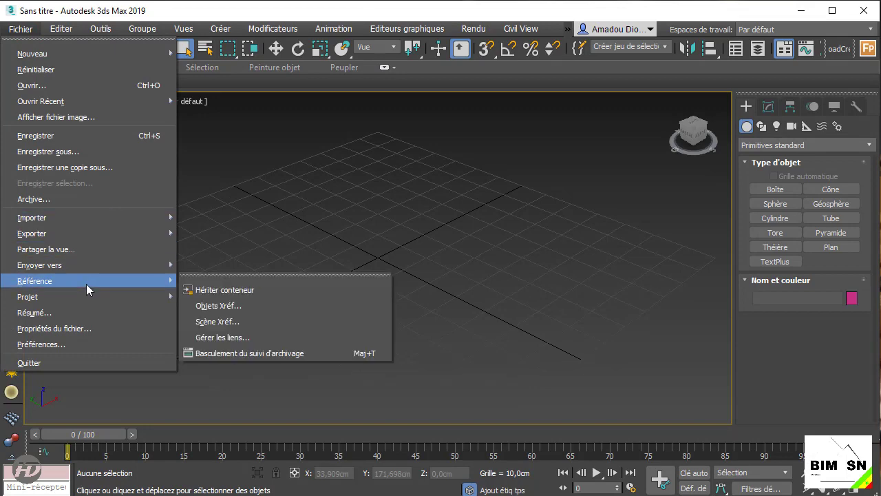
pyautogui.moveTo(109, 216)
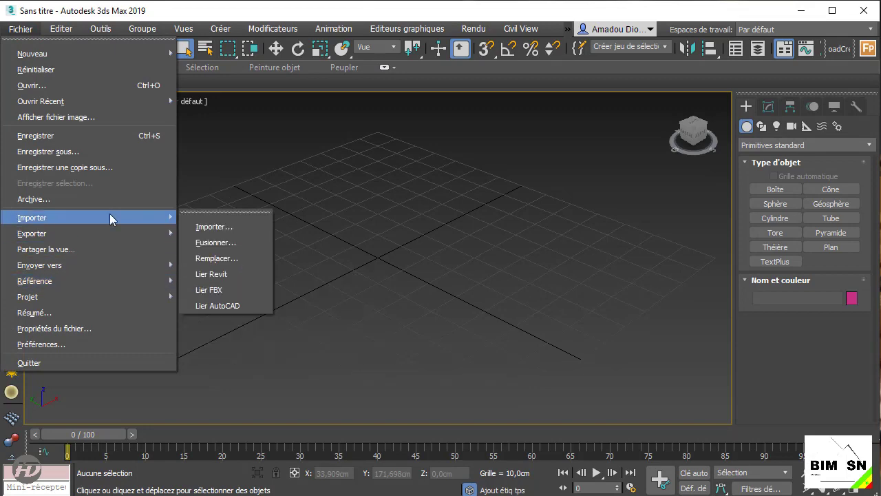
pyautogui.click(220, 290)
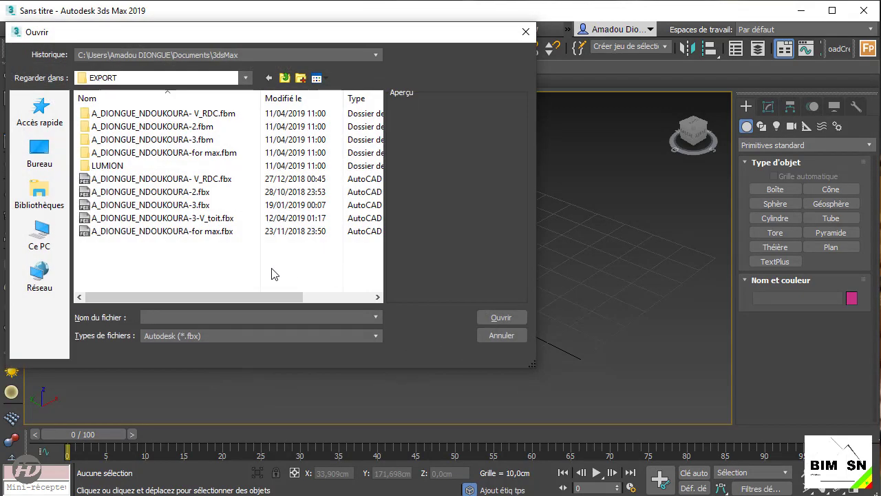
pyautogui.click(178, 222)
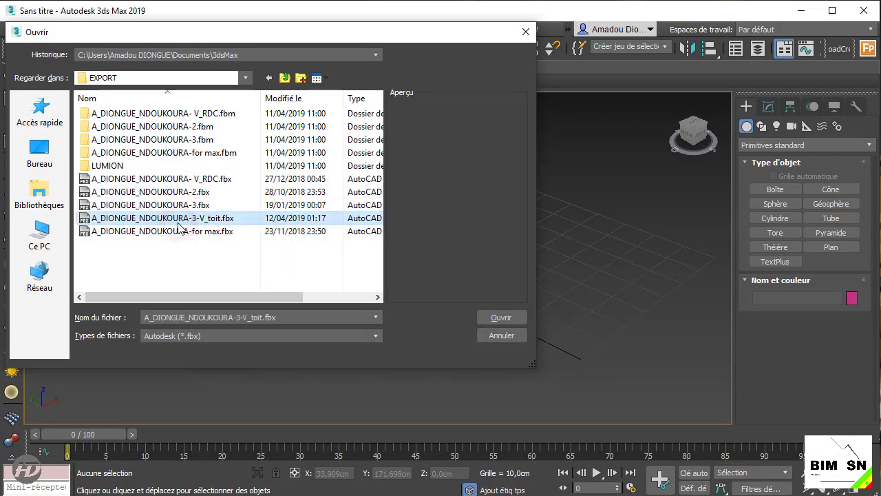
pyautogui.click(517, 321)
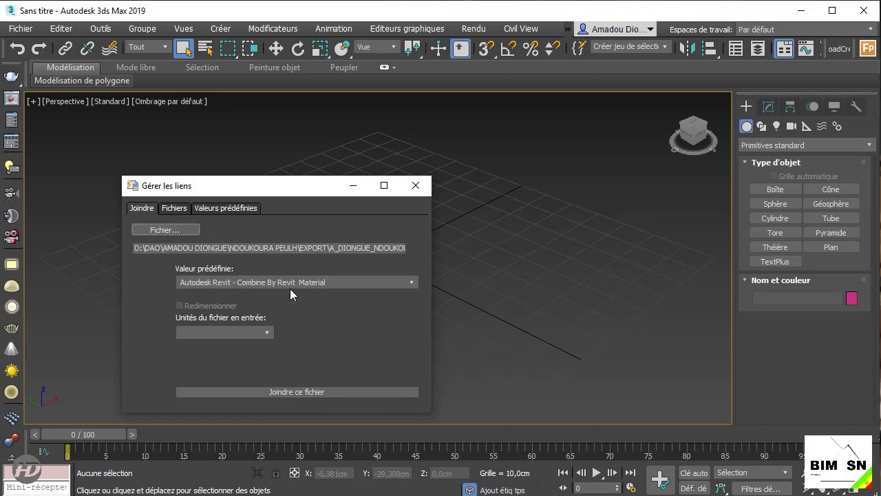
# Attach the linked file with the Autodesk FBX (Generic) files preset and close the link manager
pyautogui.click(316, 282)
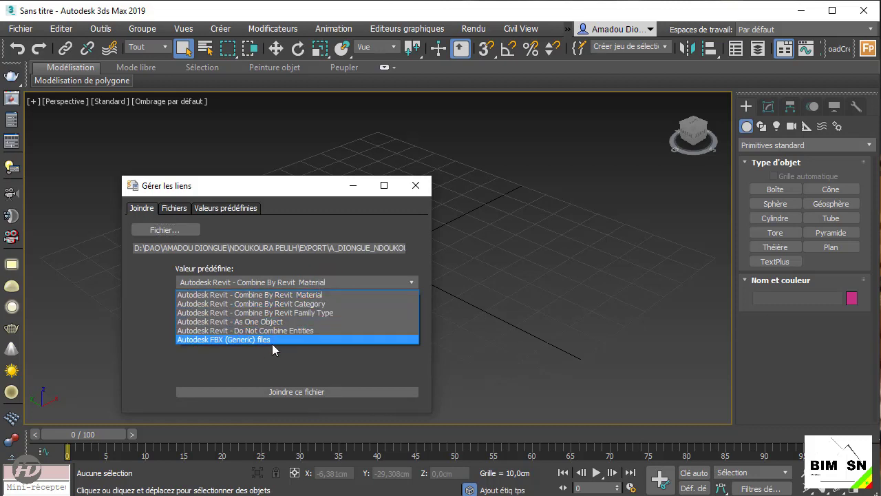
pyautogui.click(294, 340)
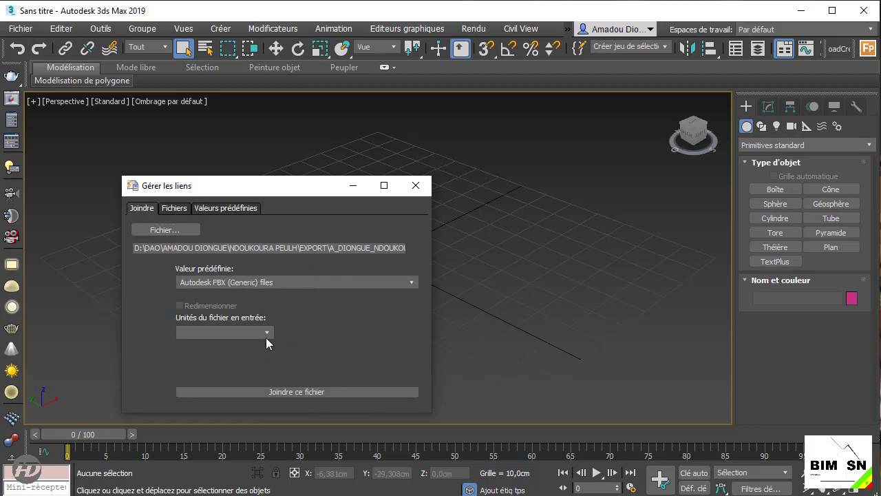
pyautogui.click(339, 391)
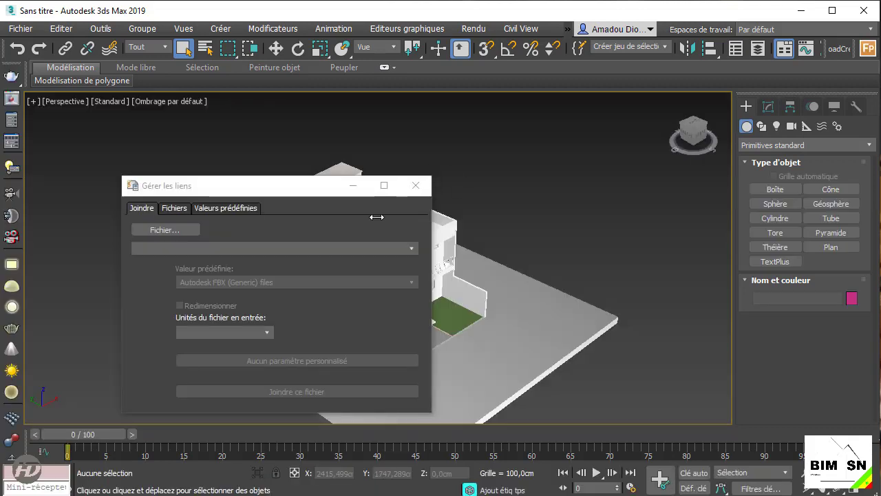
pyautogui.click(416, 186)
# Examine the linked villa model from its front corner and from above
pyautogui.scroll(-6, 420, 187)
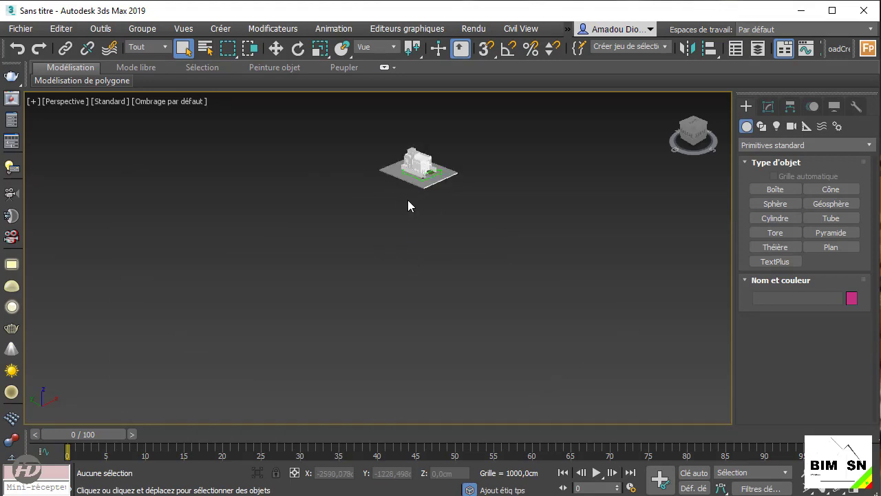
pyautogui.scroll(4, 409, 201)
pyautogui.moveTo(433, 145); pyautogui.dragTo(411, 246, button='middle')
pyautogui.scroll(6, 413, 234)
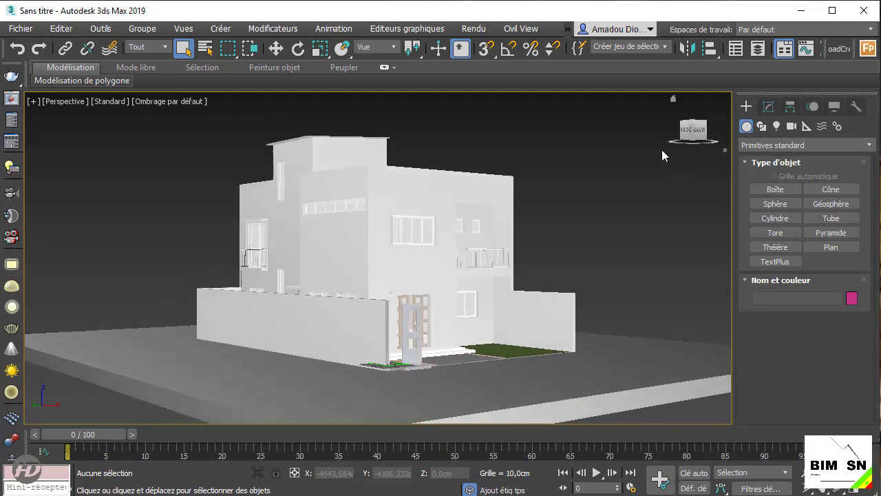
pyautogui.scroll(-6, 555, 223)
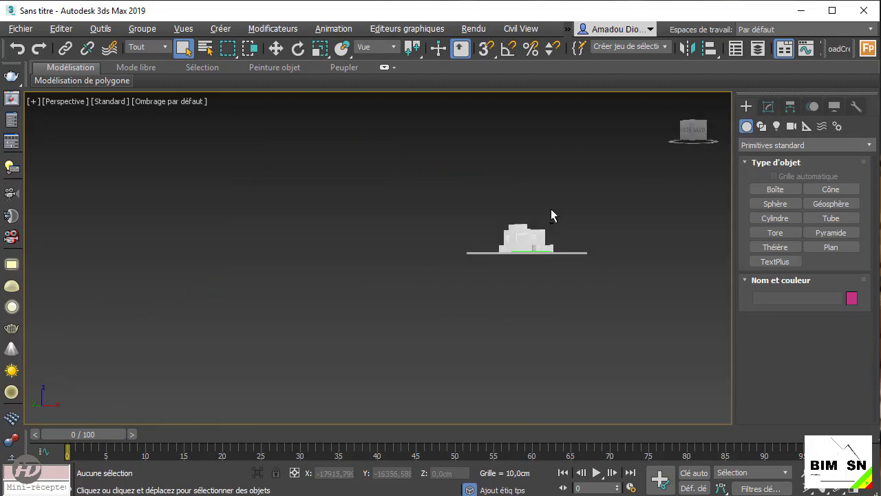
pyautogui.keyDown('alt'); pyautogui.moveTo(553, 214); pyautogui.dragTo(449, 295, button='middle'); pyautogui.keyUp('alt')
pyautogui.scroll(8, 547, 250)
pyautogui.scroll(-5, 448, 294)
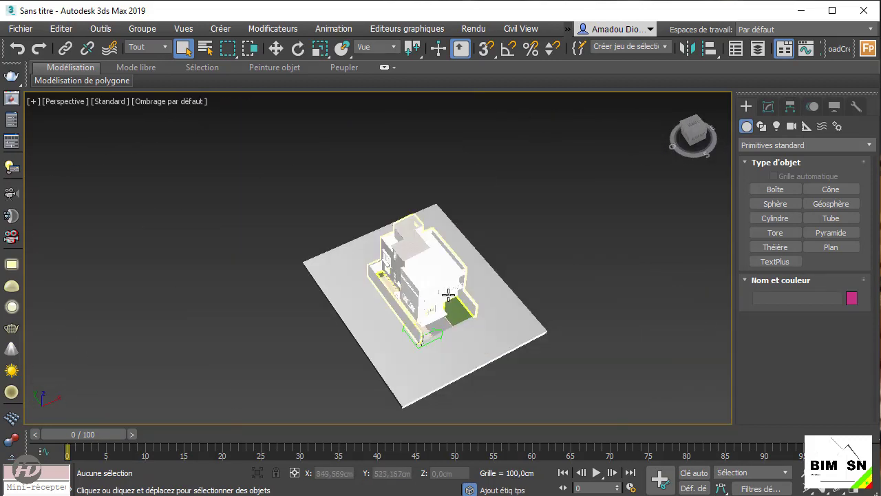
# Place a VRaySun beside the plot aimed at the villa, and add the VRaySky environment map
pyautogui.click(11, 370)
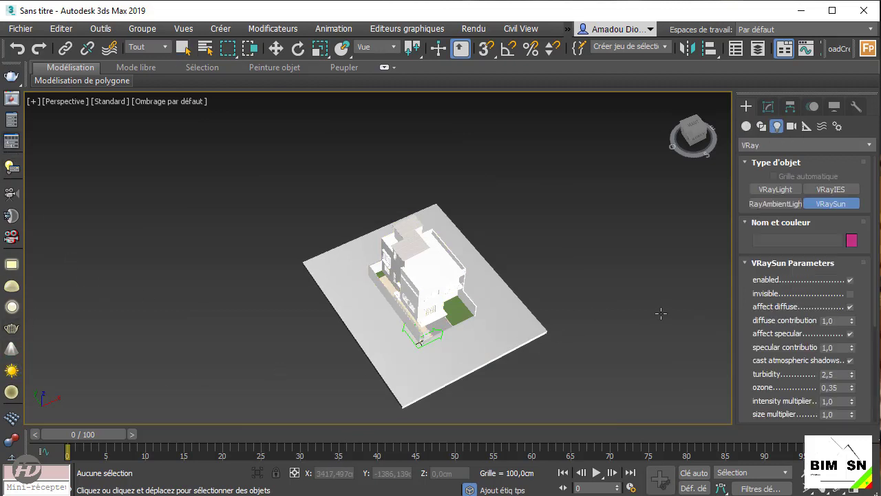
pyautogui.moveTo(686, 332); pyautogui.dragTo(418, 291)
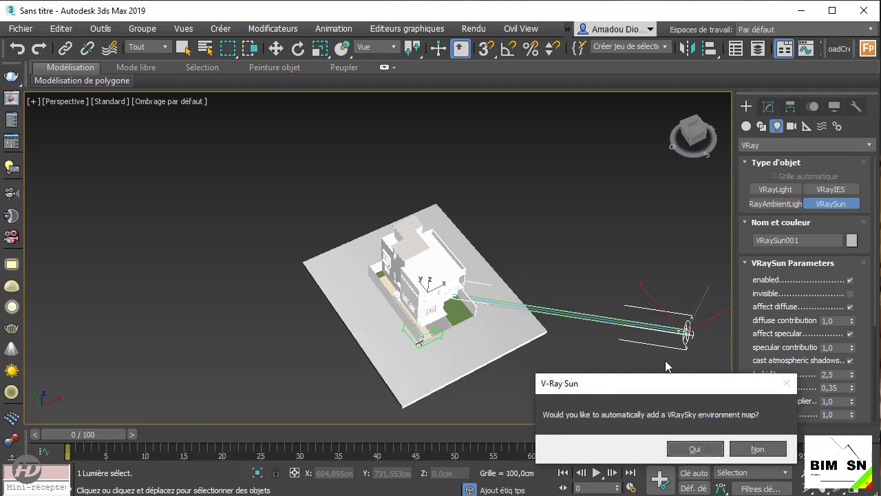
pyautogui.click(694, 448)
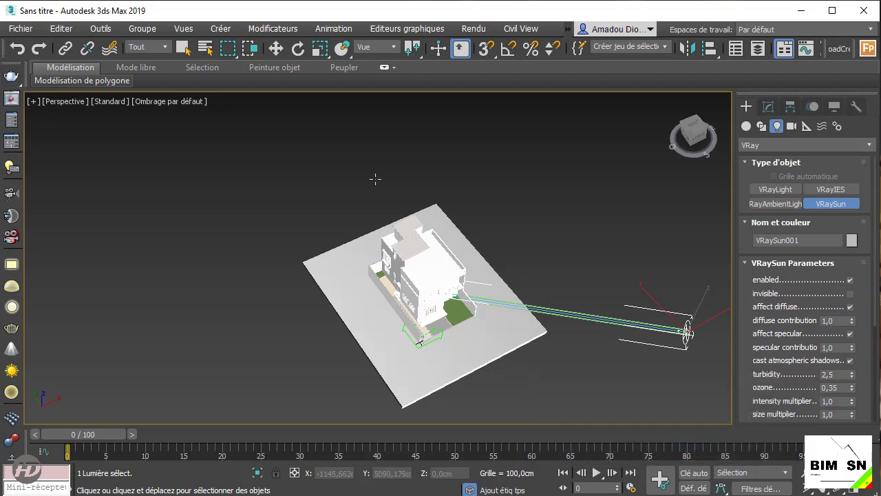
pyautogui.keyDown('alt'); pyautogui.moveTo(376, 179); pyautogui.dragTo(387, 156, button='middle'); pyautogui.keyUp('alt')
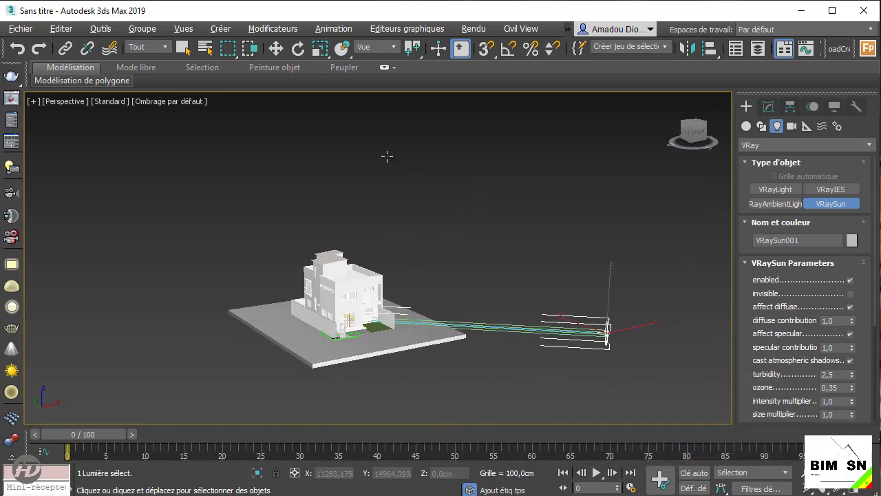
# Raise the VRaySun vertically to a height of about 1830 cm, keeping it aimed at the villa, and deselect it
pyautogui.click(276, 49)
pyautogui.moveTo(612, 279); pyautogui.dragTo(599, 153)
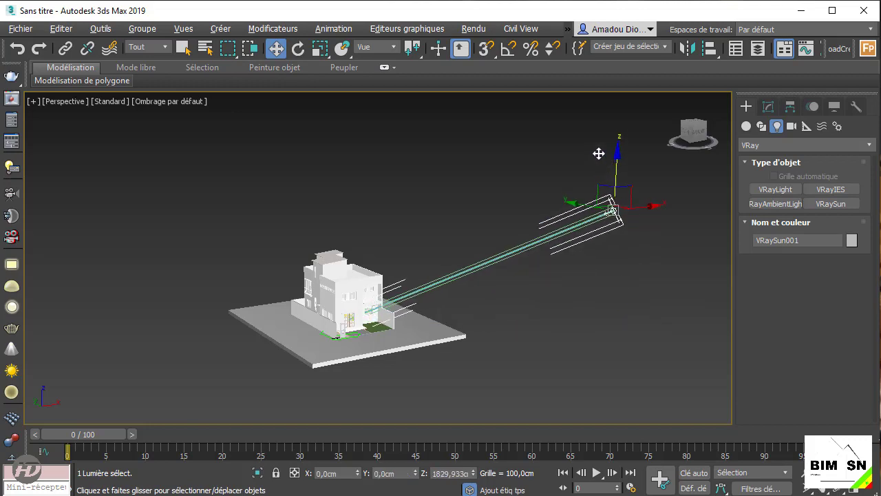
pyautogui.click(541, 321)
# Frame the whole villa from its front corner at a low angle and create a V-Ray camera from that view
pyautogui.scroll(6, 354, 310)
pyautogui.moveTo(354, 310); pyautogui.dragTo(391, 327, button='middle')
pyautogui.scroll(-3, 395, 352)
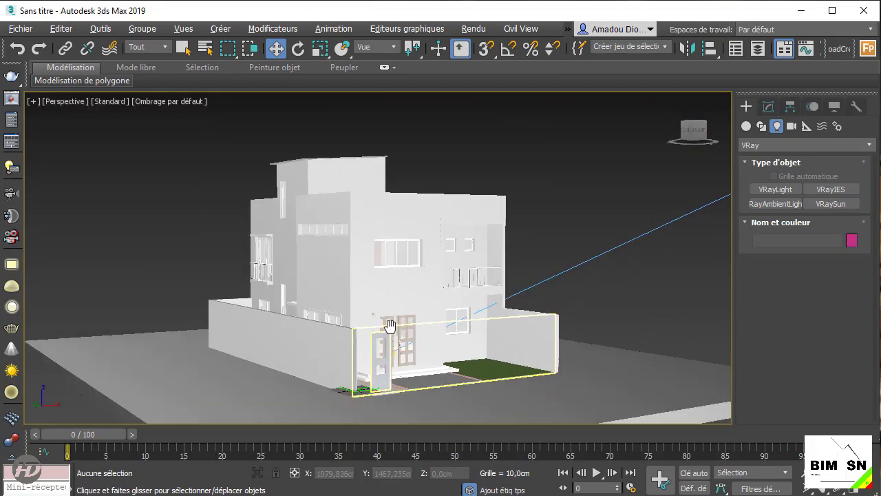
pyautogui.scroll(4, 391, 308)
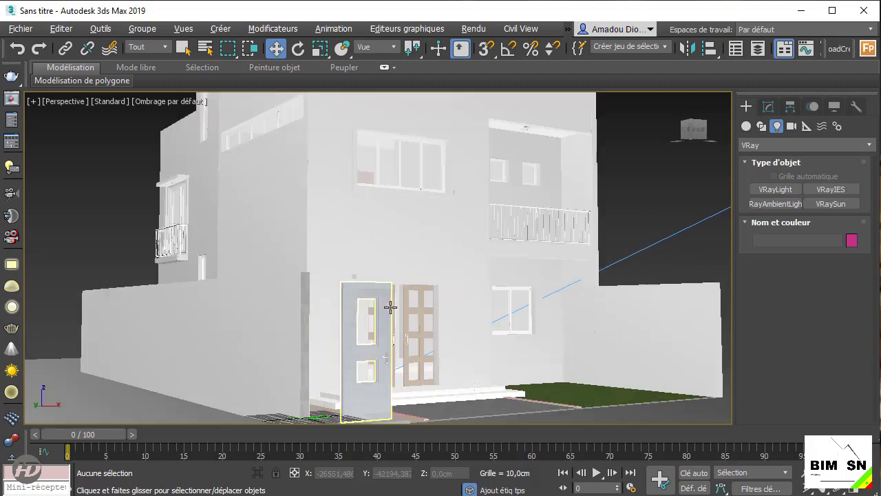
pyautogui.scroll(-4, 390, 307)
pyautogui.keyDown('alt'); pyautogui.moveTo(326, 246); pyautogui.dragTo(407, 211, button='middle'); pyautogui.keyUp('alt')
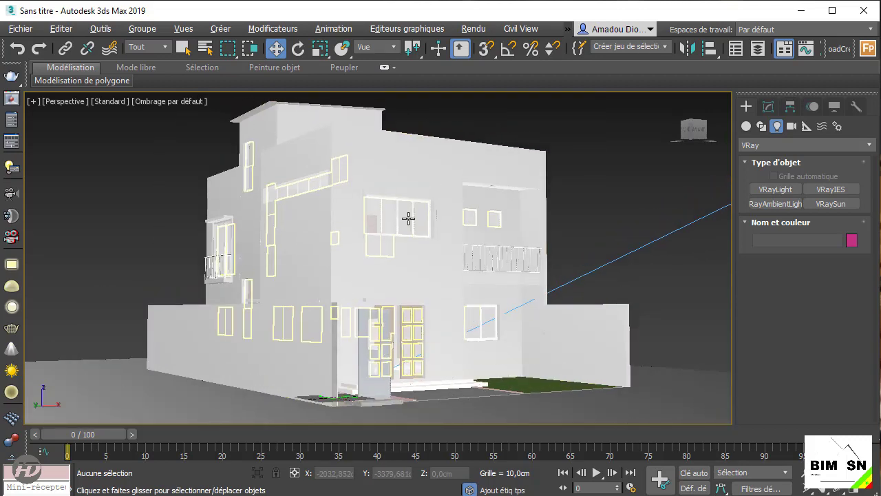
pyautogui.click(11, 194)
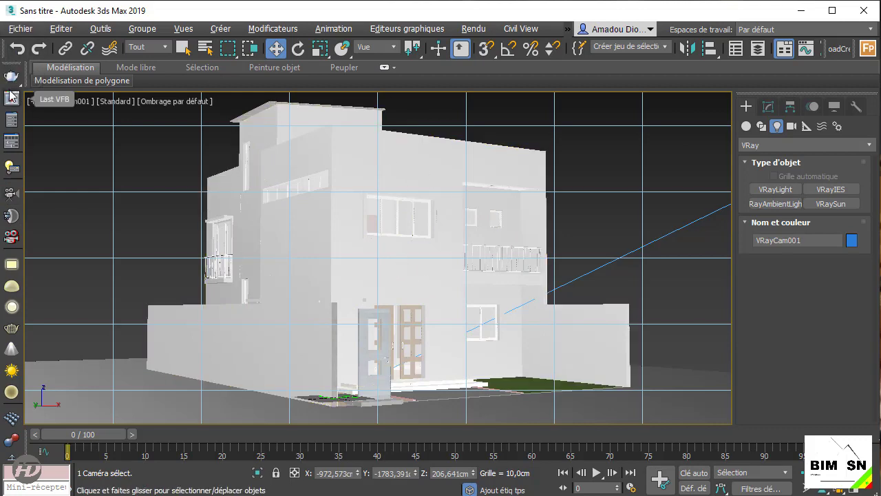
# Run a V-Ray test render of the camera view, stop it partway, and close the frame buffer
pyautogui.click(11, 76)
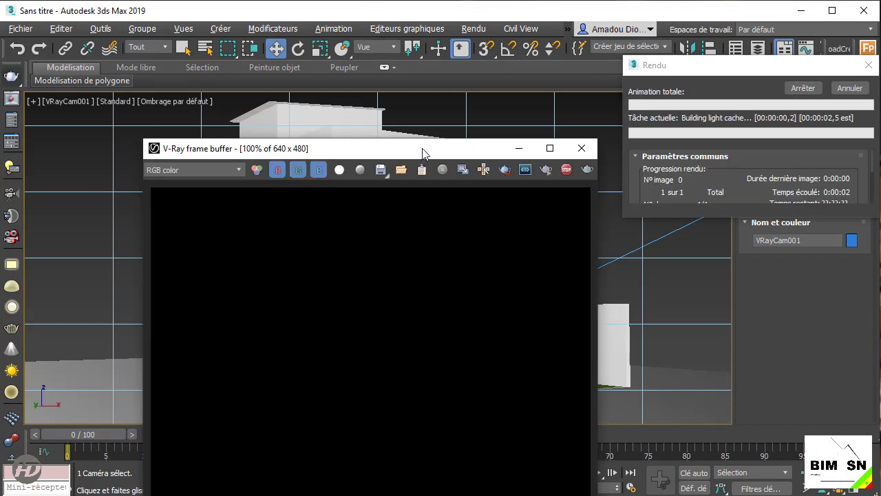
pyautogui.moveTo(411, 148); pyautogui.dragTo(391, 62)
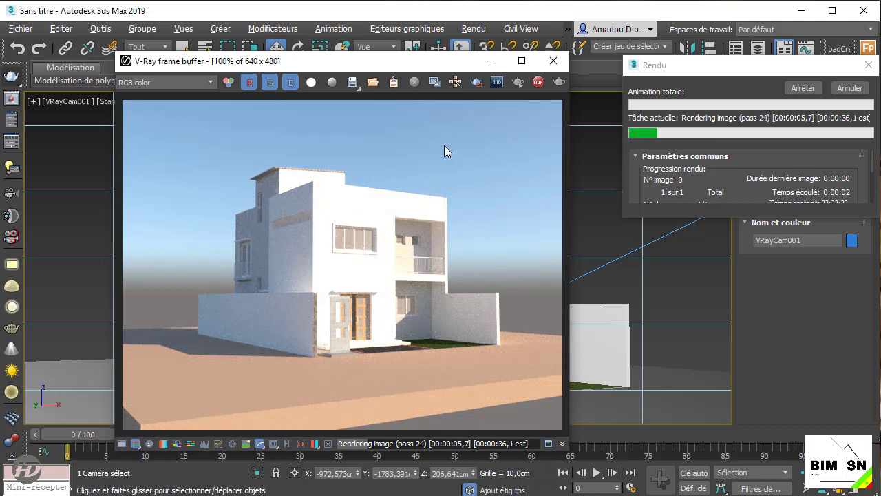
pyautogui.click(538, 82)
pyautogui.click(553, 61)
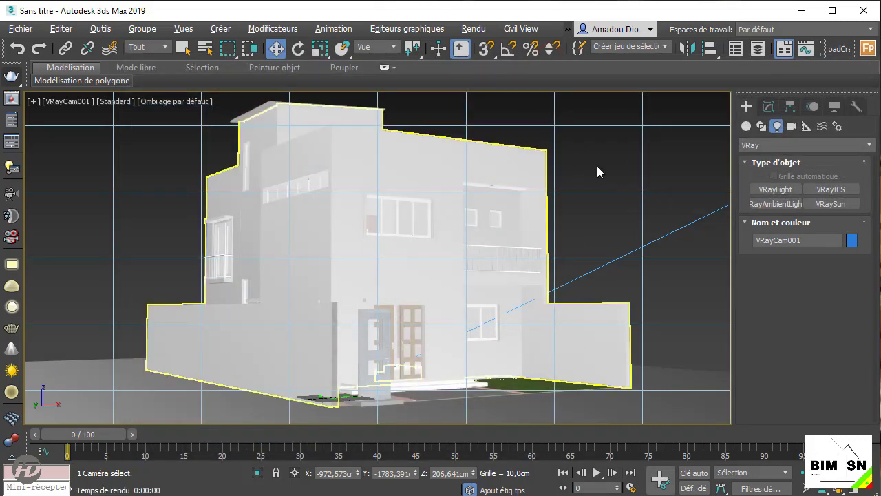
# Switch to ARCHICAD and examine the villa in the For render 3D view from its front corner
pyautogui.click(800, 11)
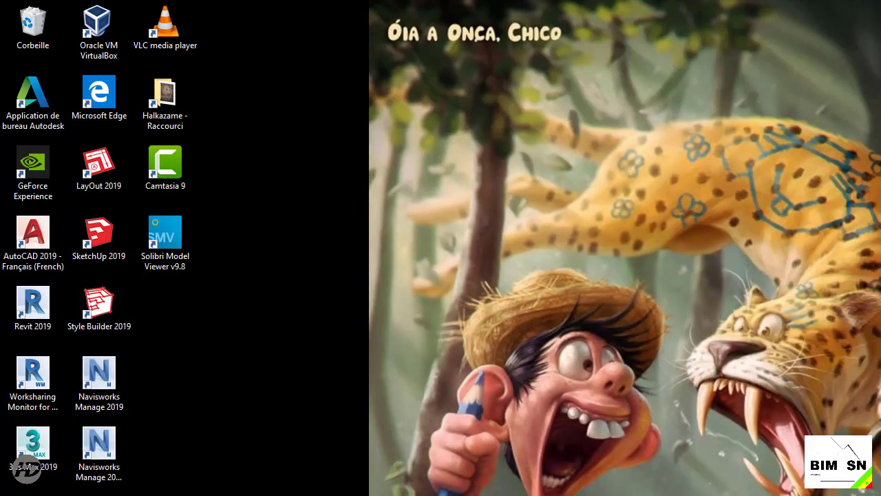
pyautogui.hotkey('alt', 'Tab')
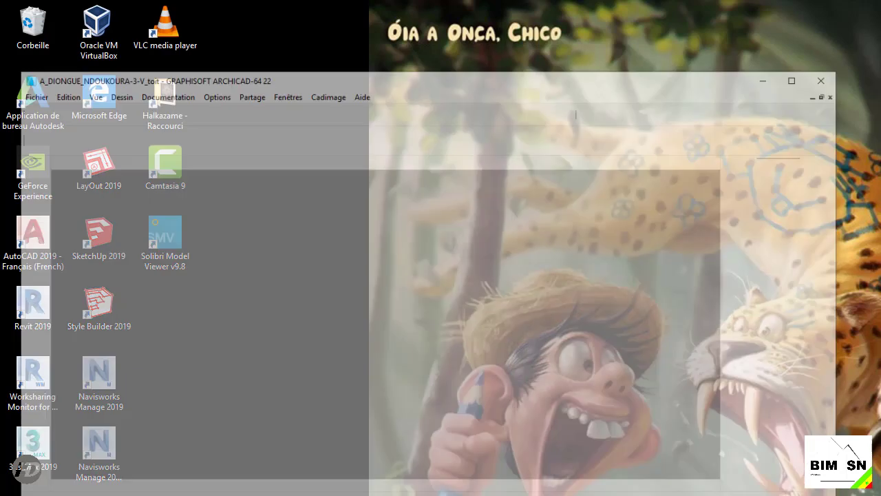
pyautogui.scroll(-1, 579, 232)
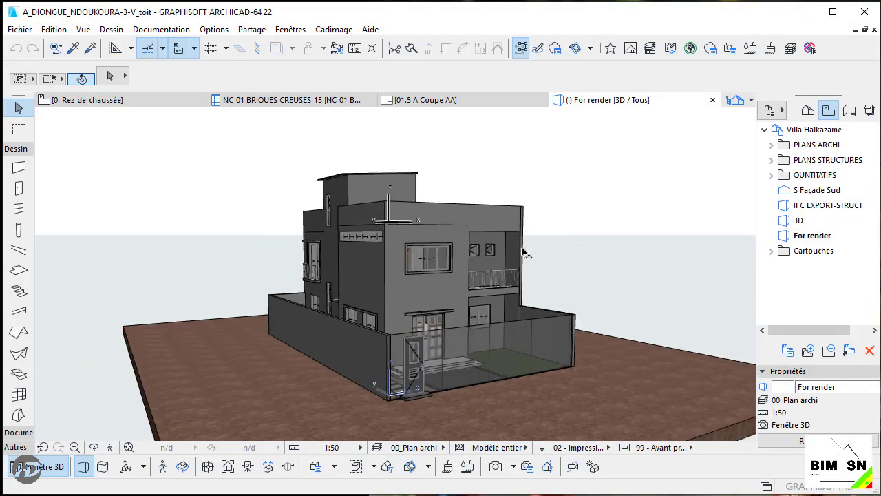
pyautogui.scroll(-1, 507, 203)
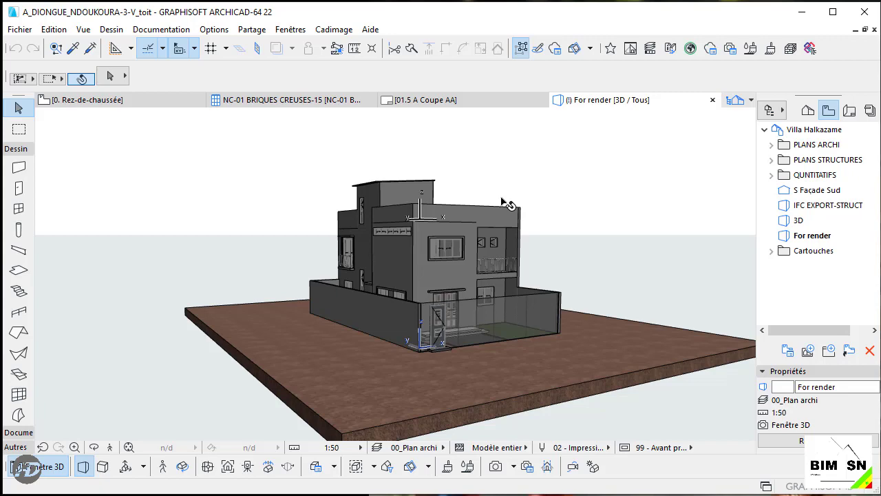
pyautogui.scroll(2, 516, 299)
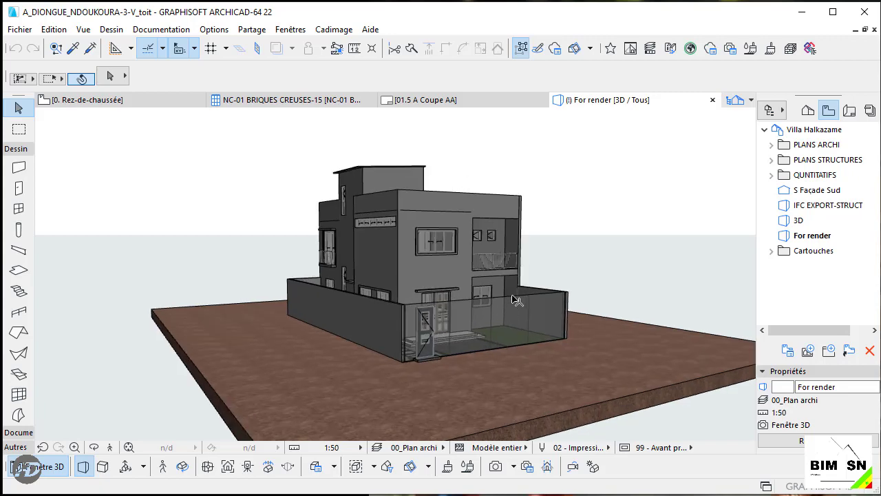
pyautogui.keyDown('shift'); pyautogui.moveTo(399, 244); pyautogui.dragTo(424, 267, button='middle'); pyautogui.keyUp('shift')
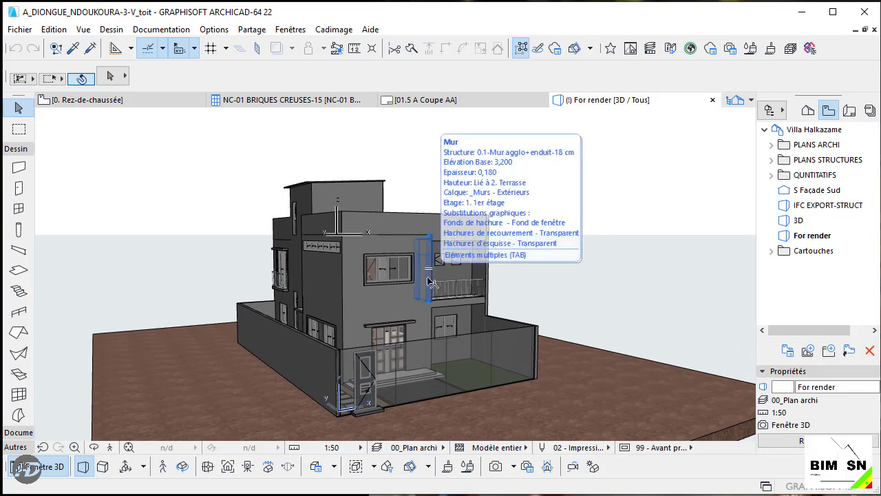
pyautogui.click(429, 282)
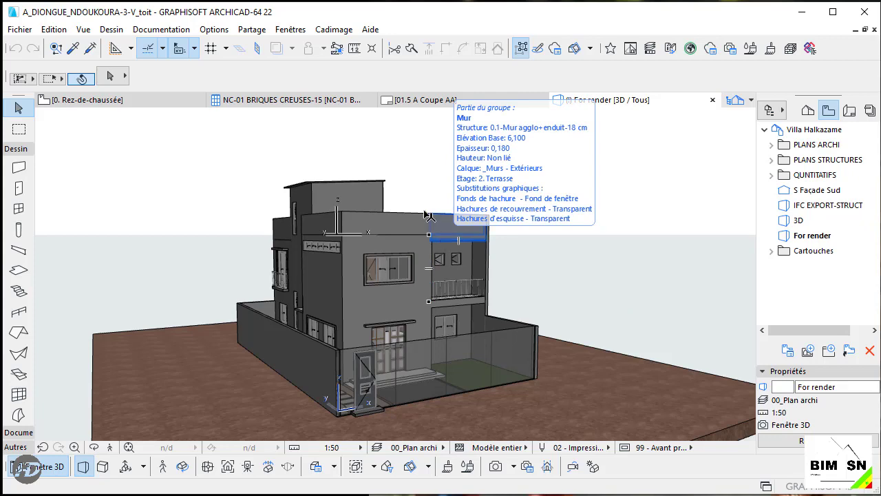
# Bring up the file commands for the villa project
pyautogui.click(19, 28)
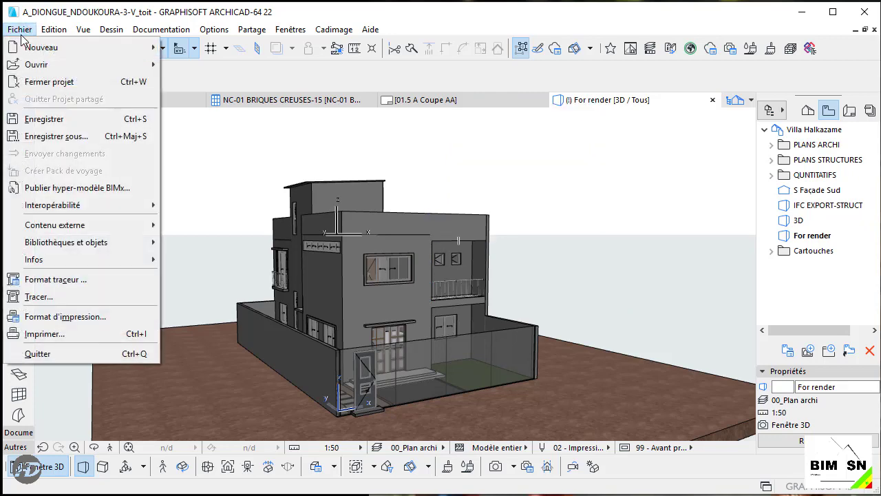